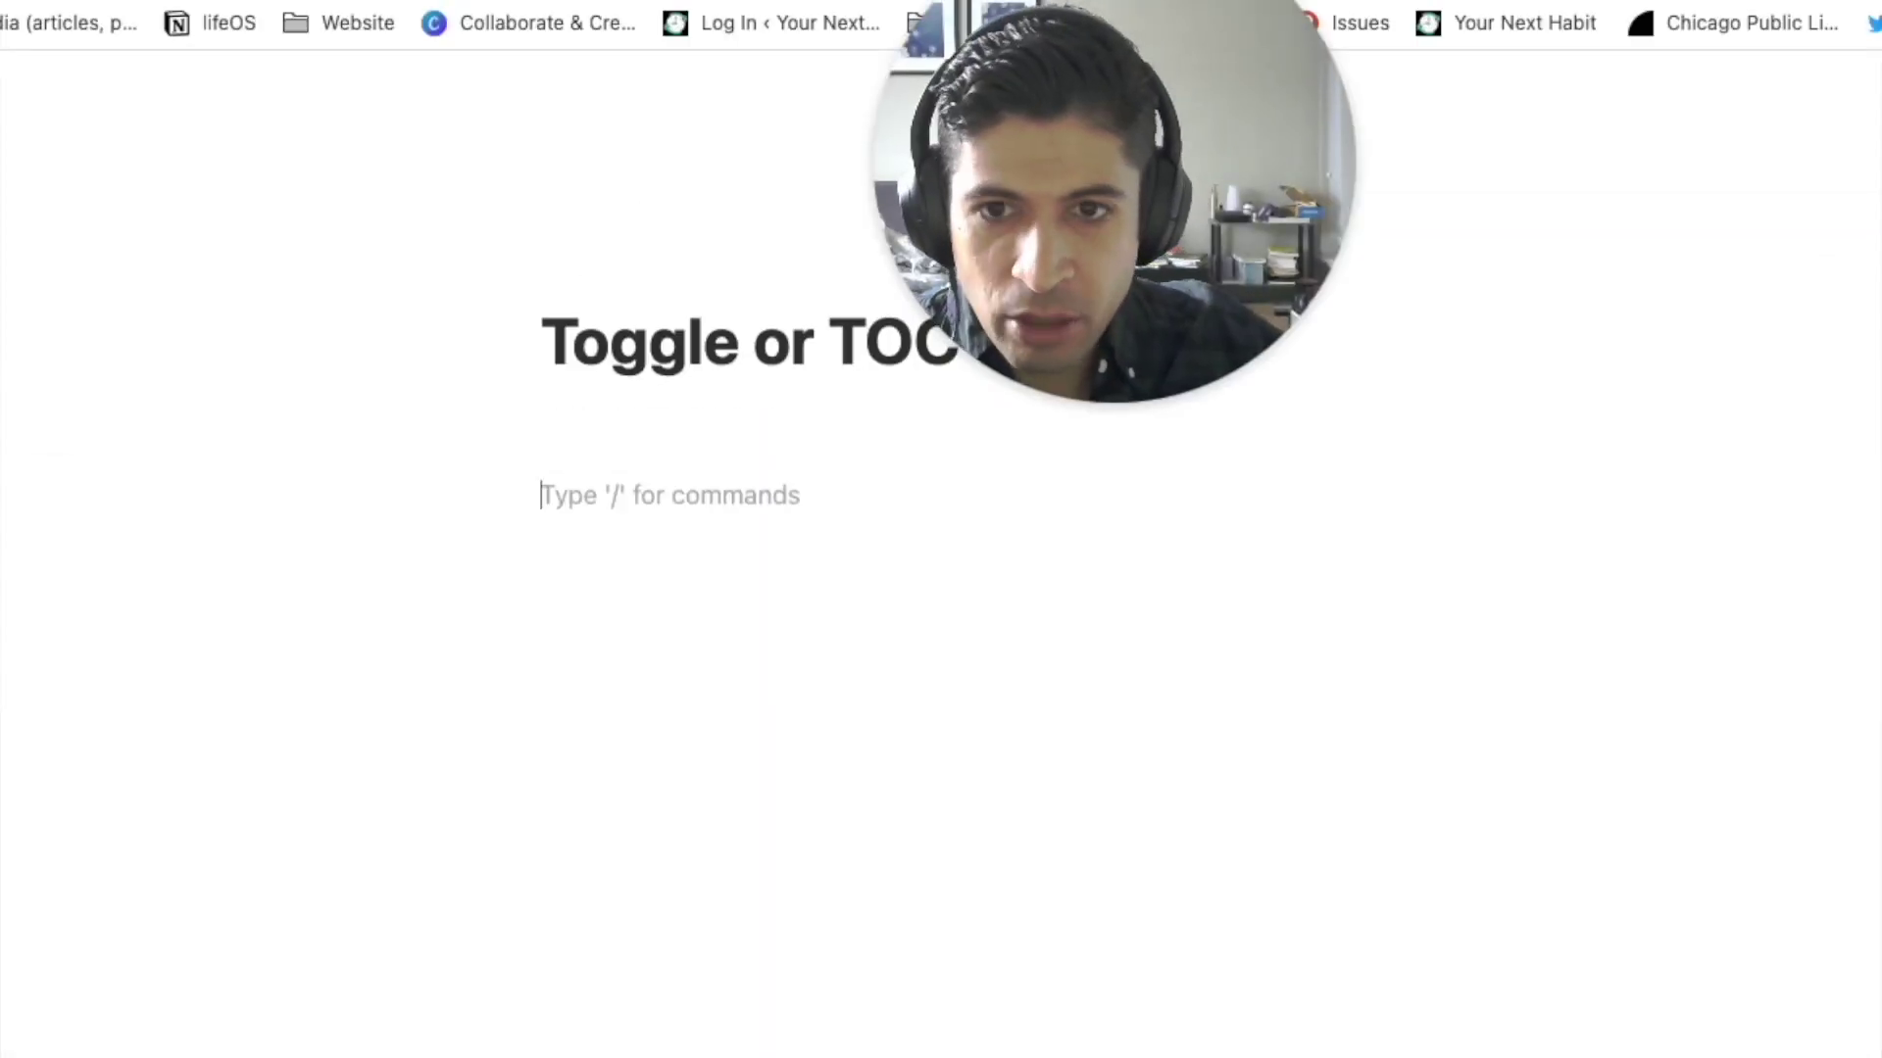
text(/)
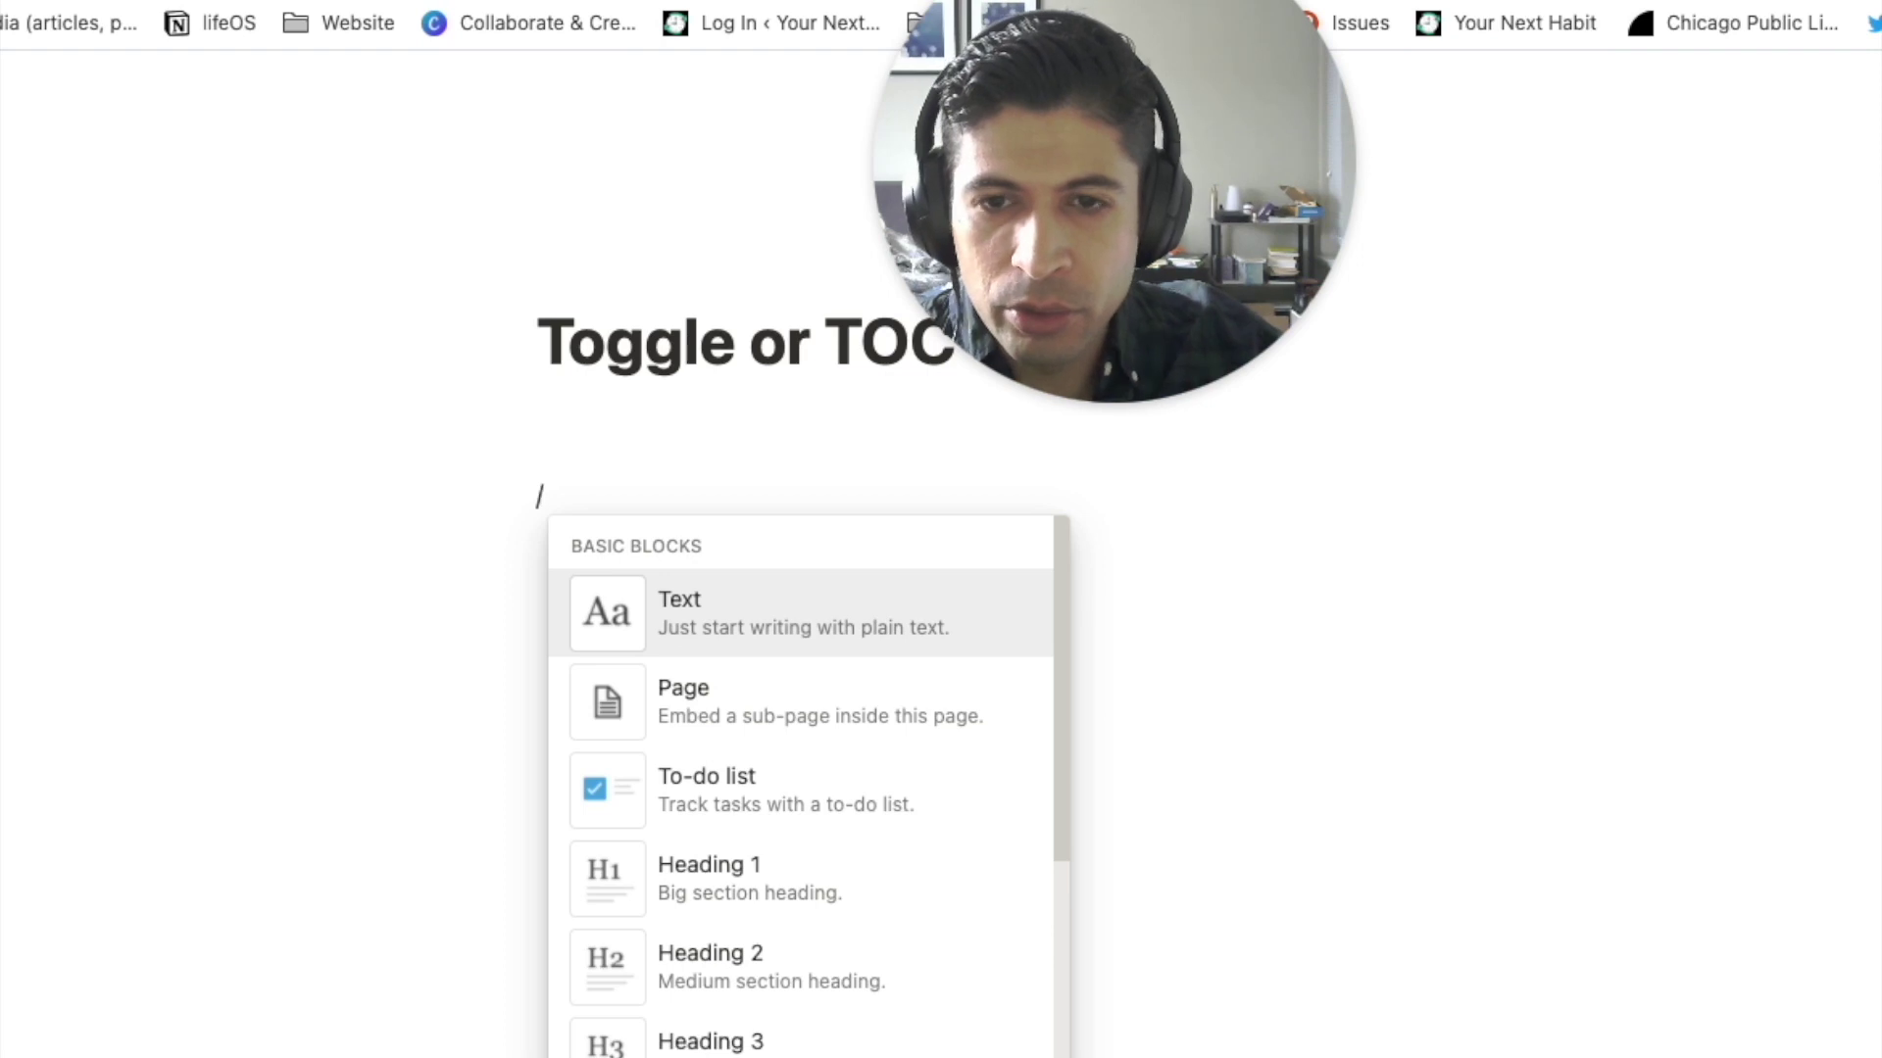
text(toggle)
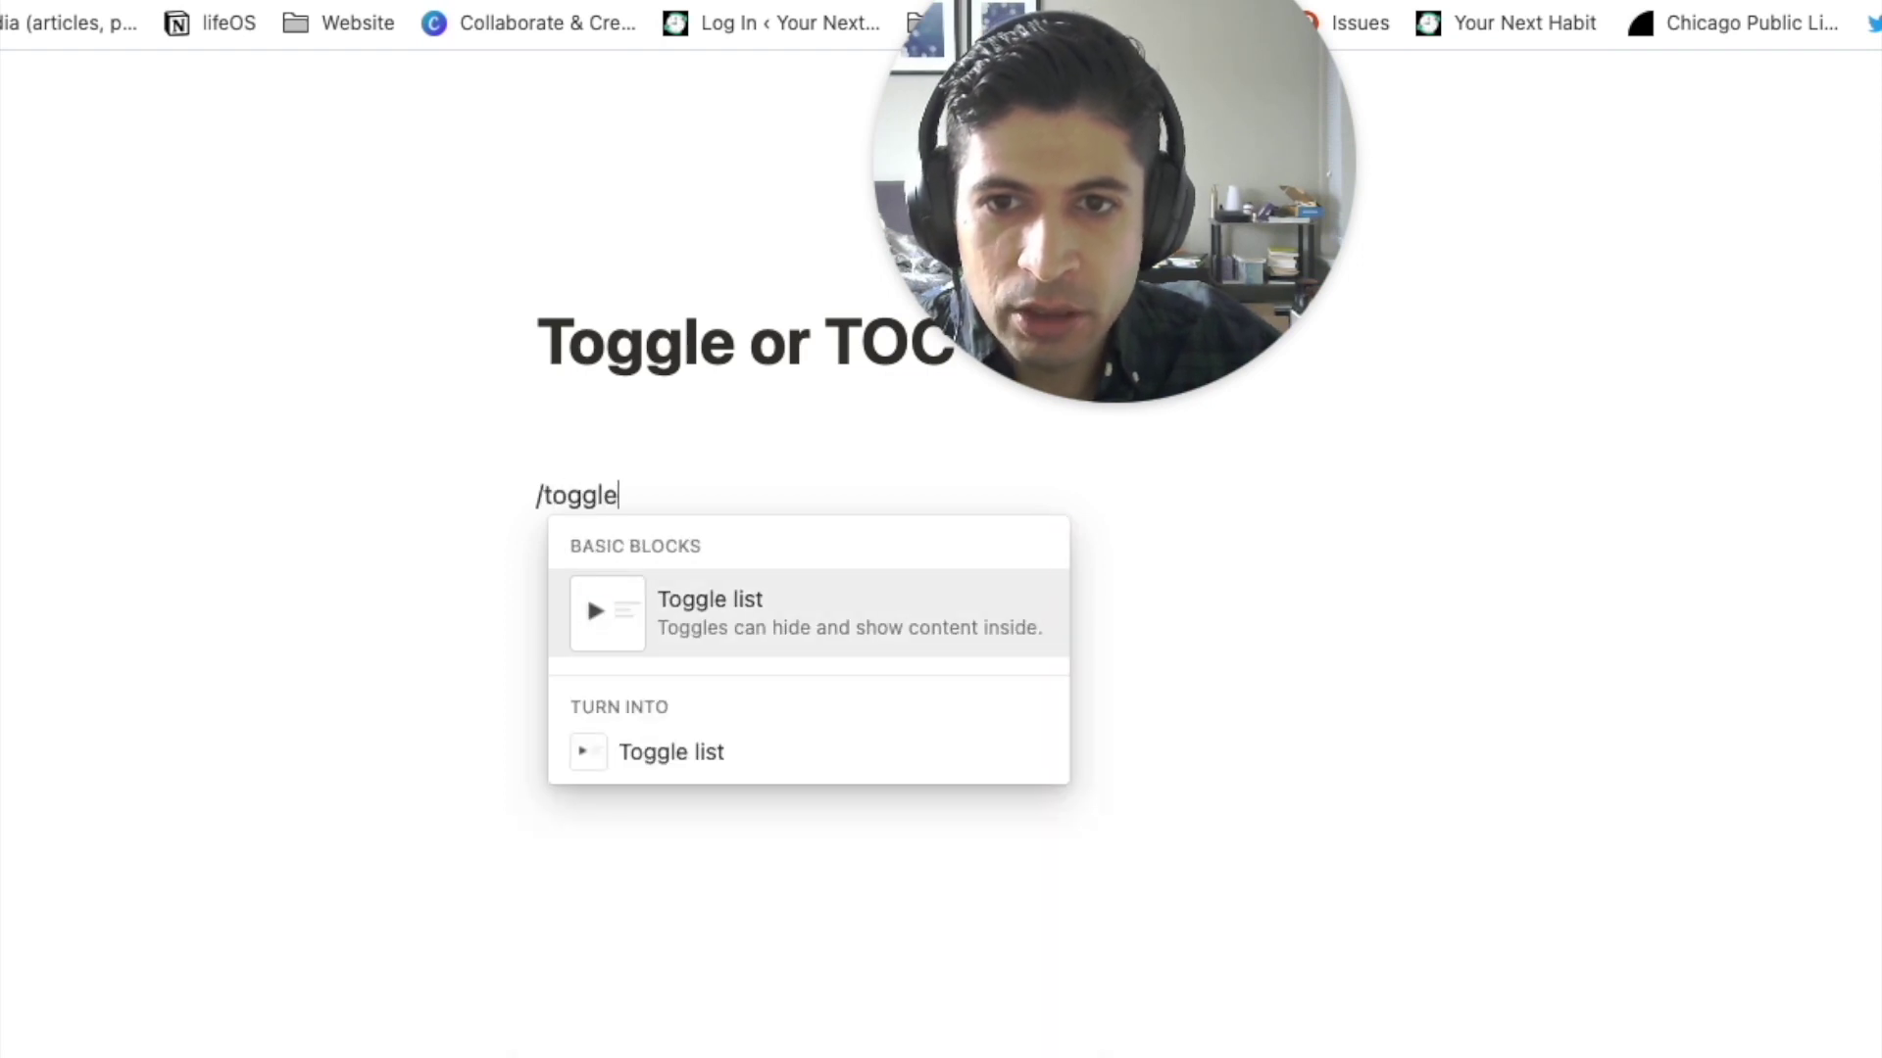
- Create the toggle 'This is the title of the toggle' and put 'This is inside a toggle' inside it
key(Return)
text(Tih)
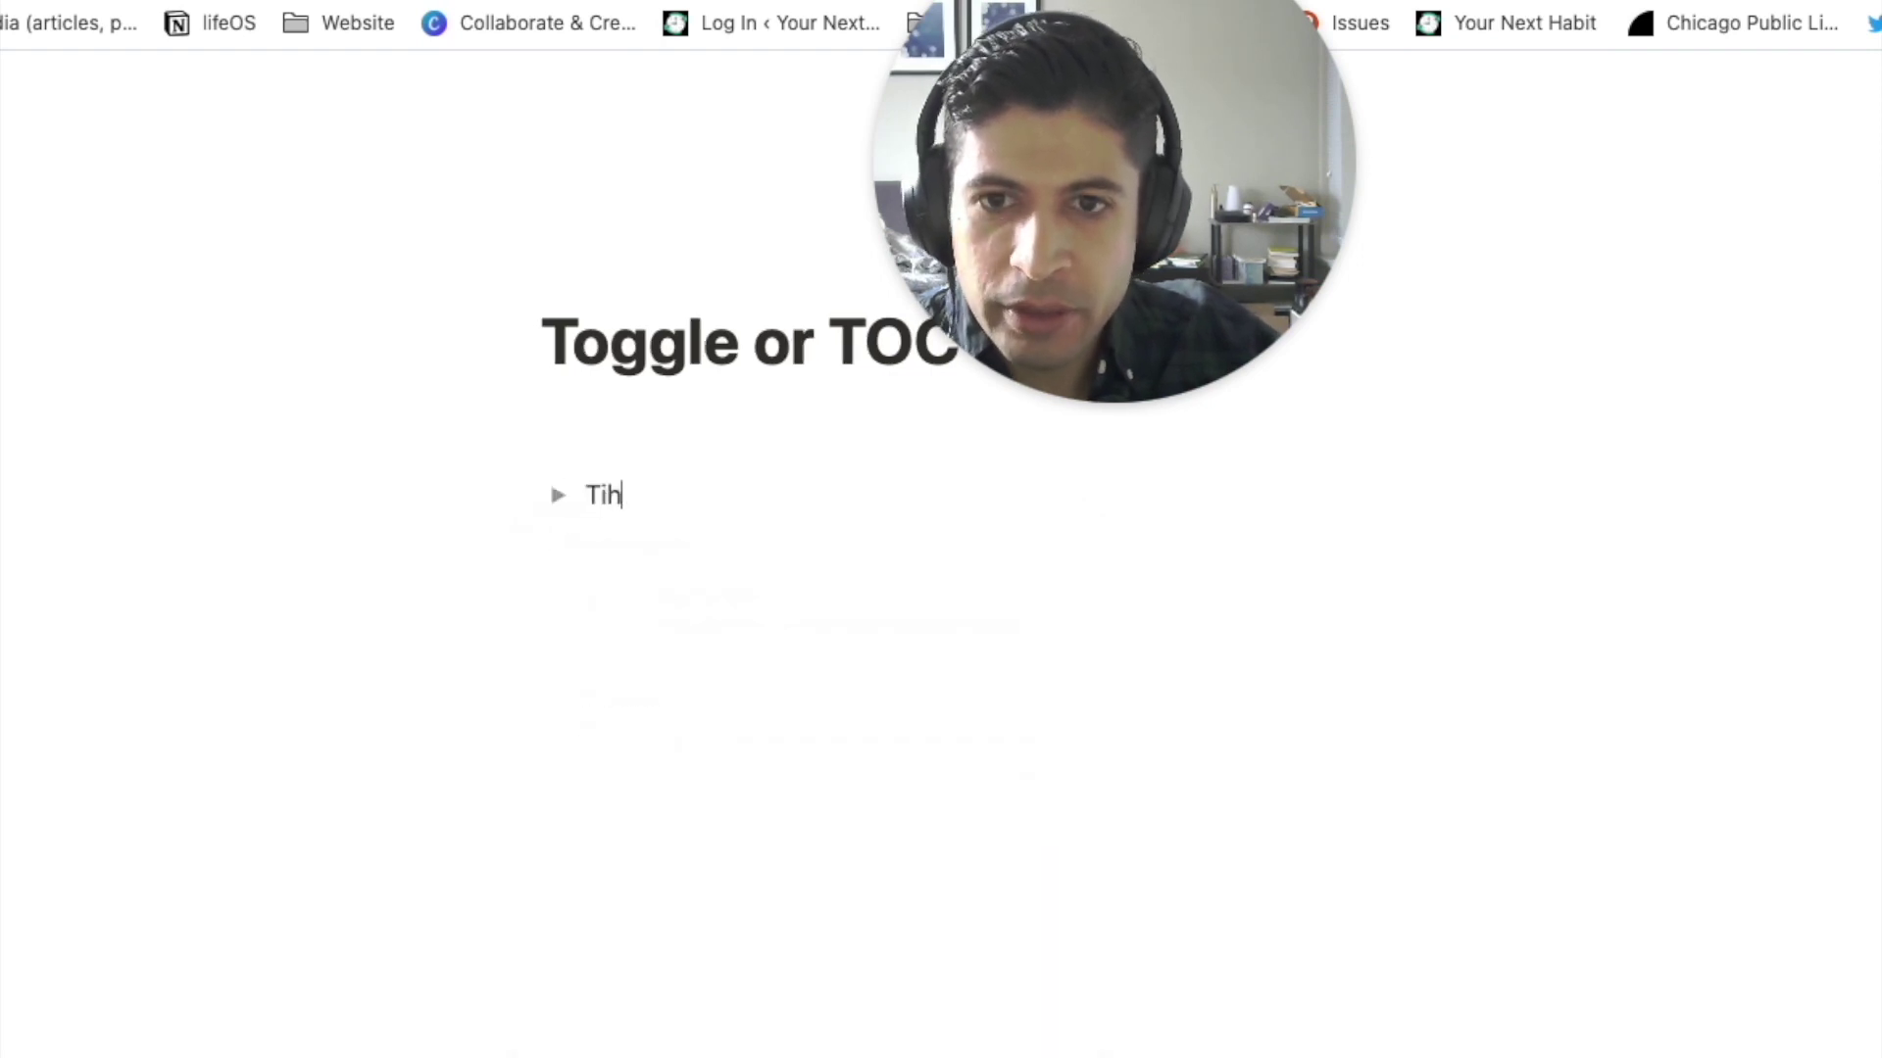
text(his is t)
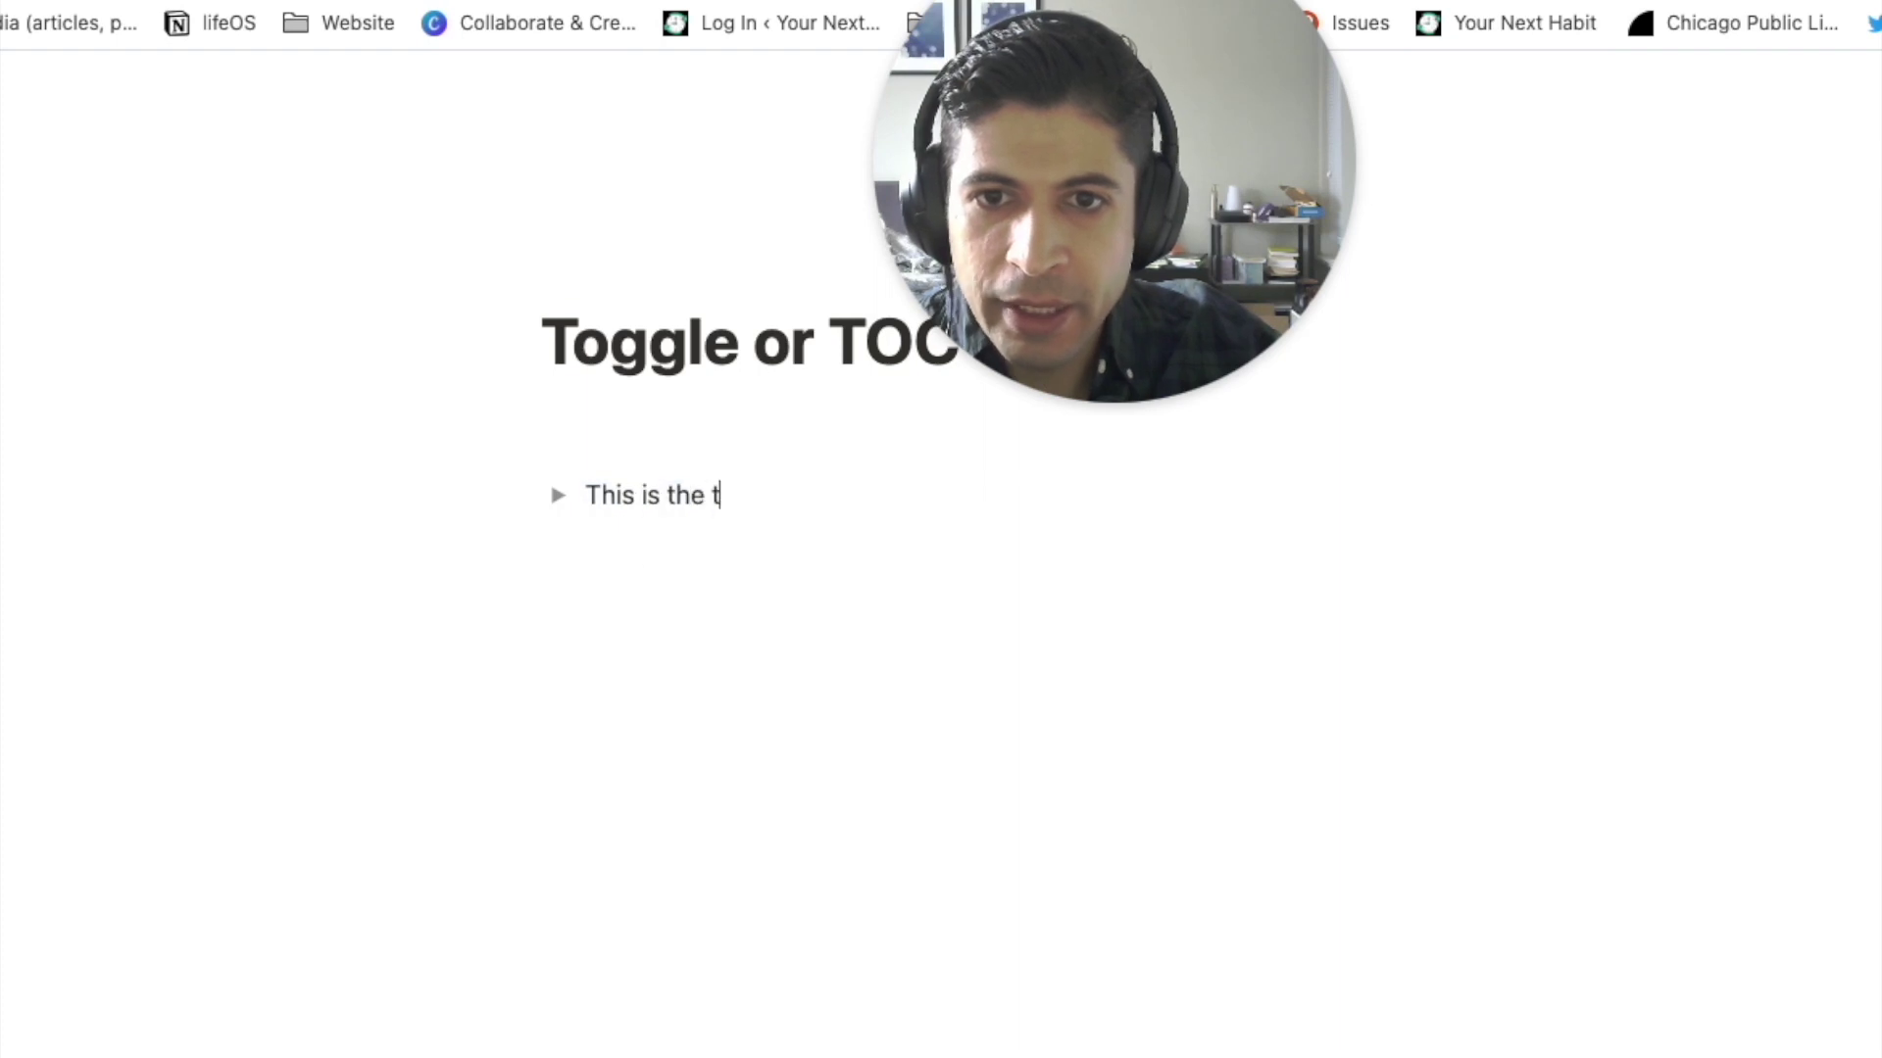
text(toggle)
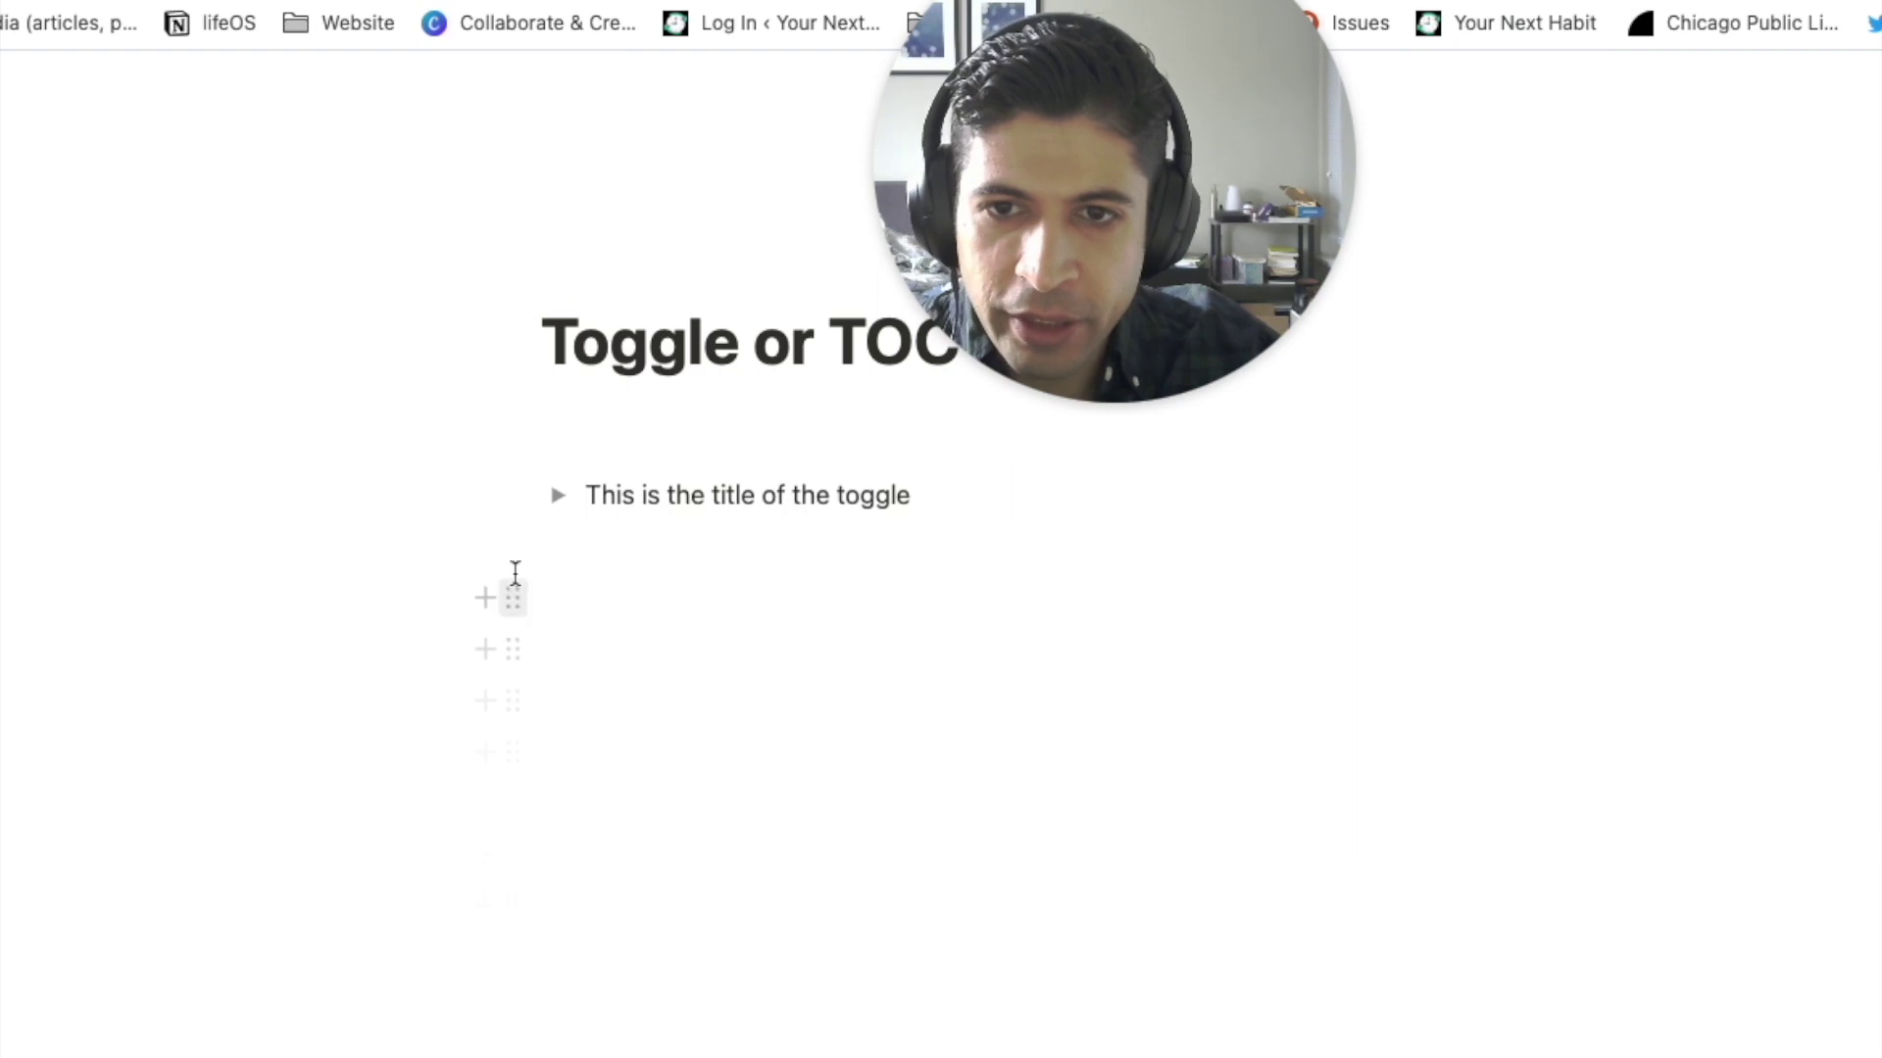
click(559, 498)
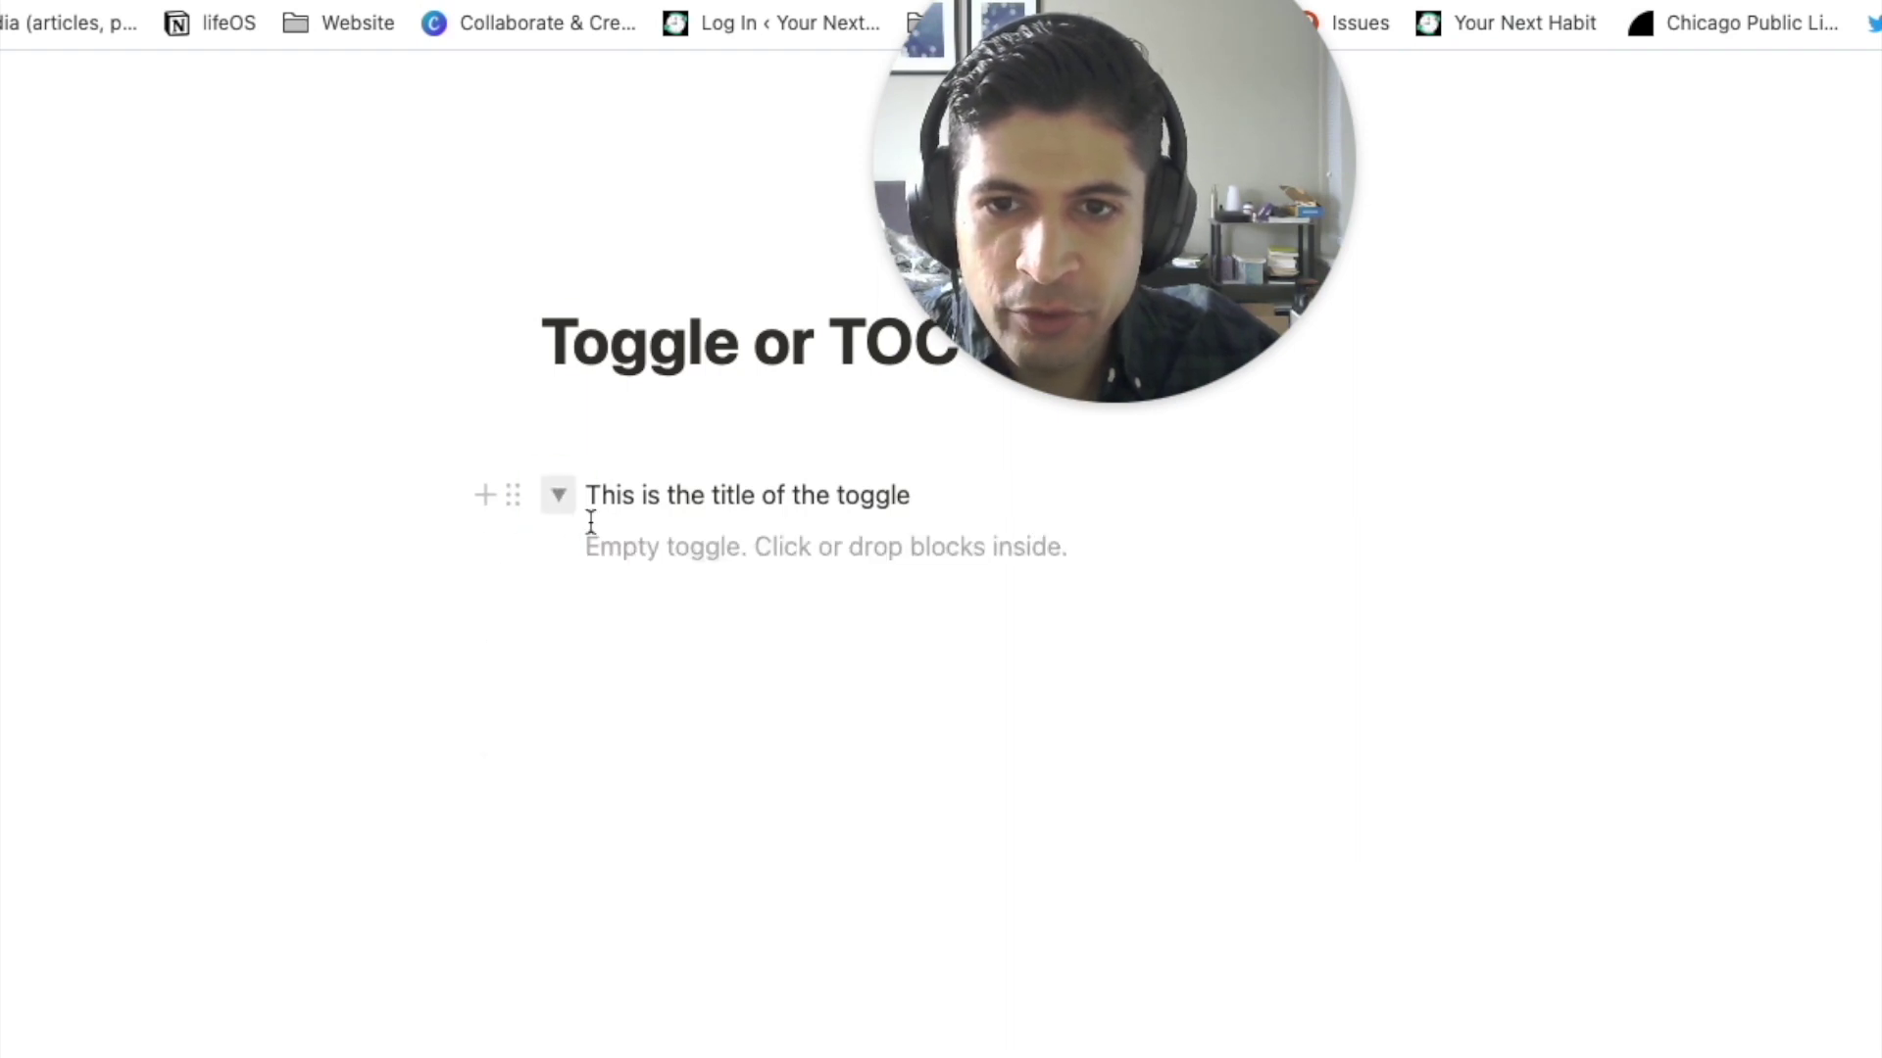
click(638, 556)
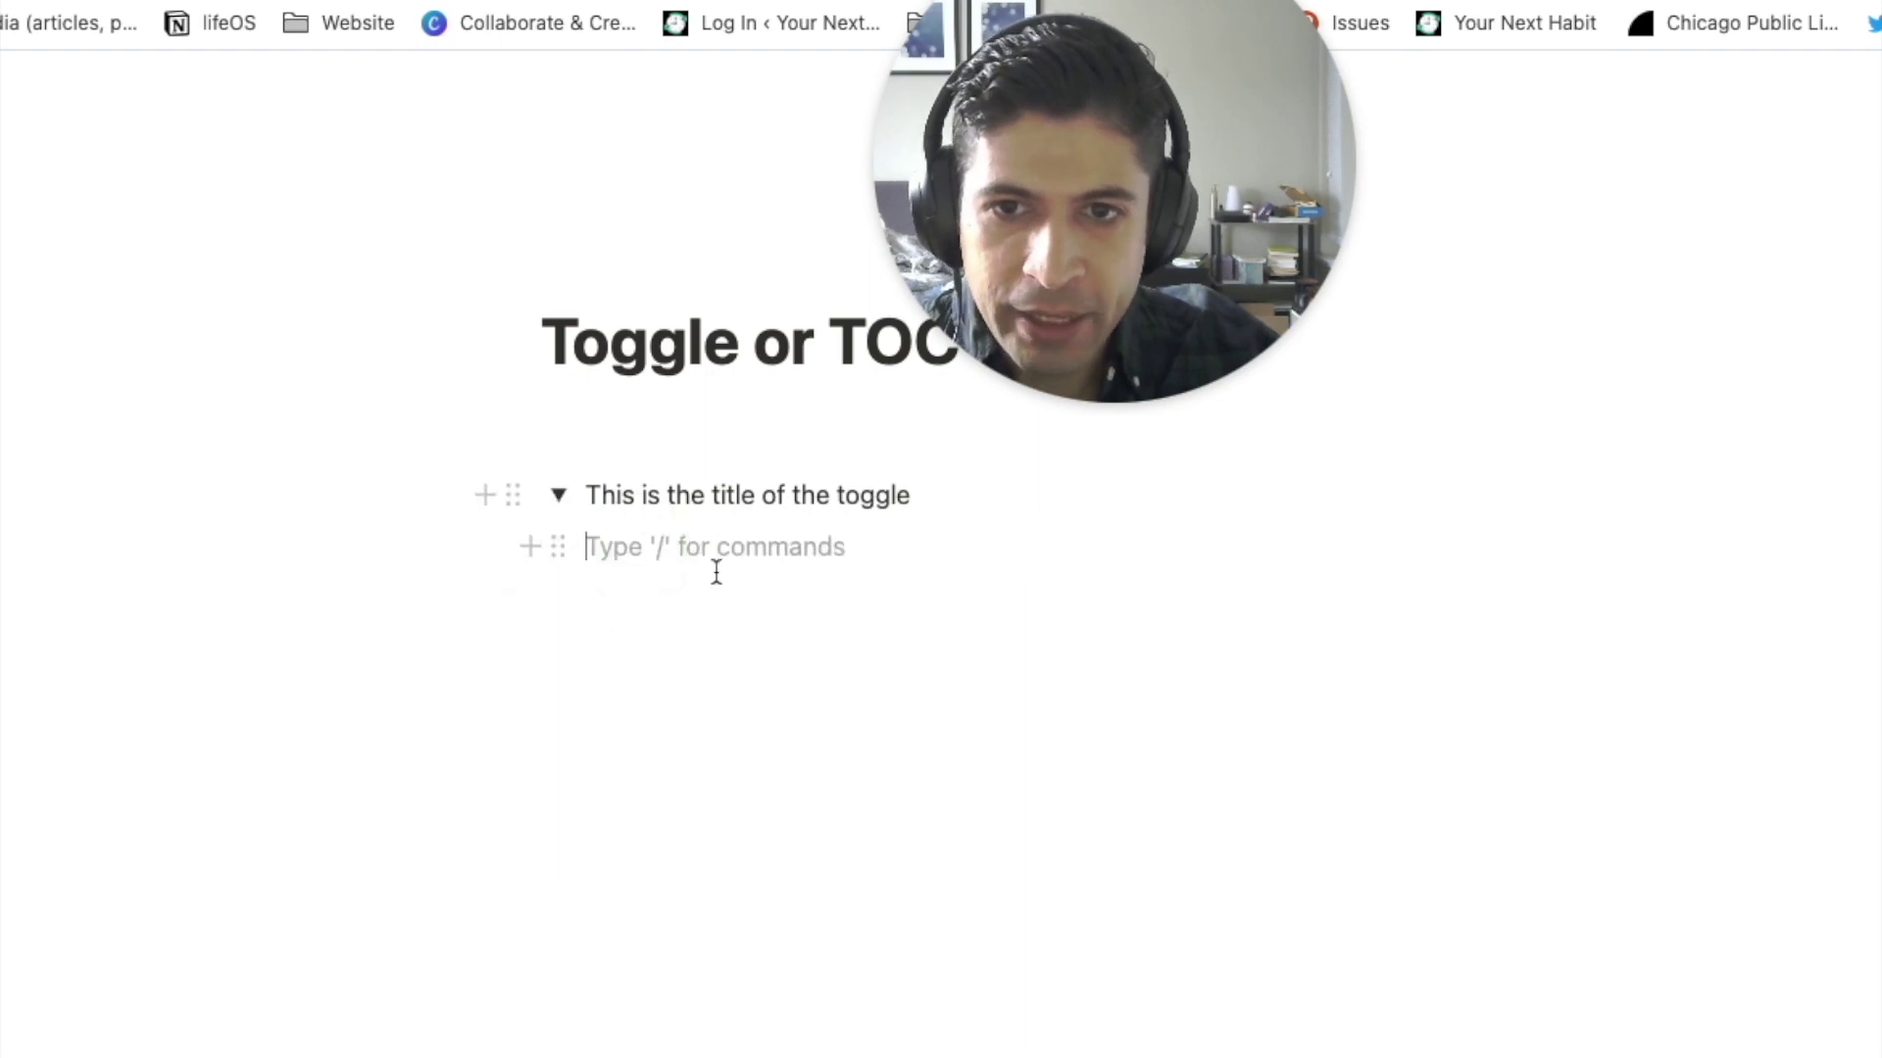
text(This is)
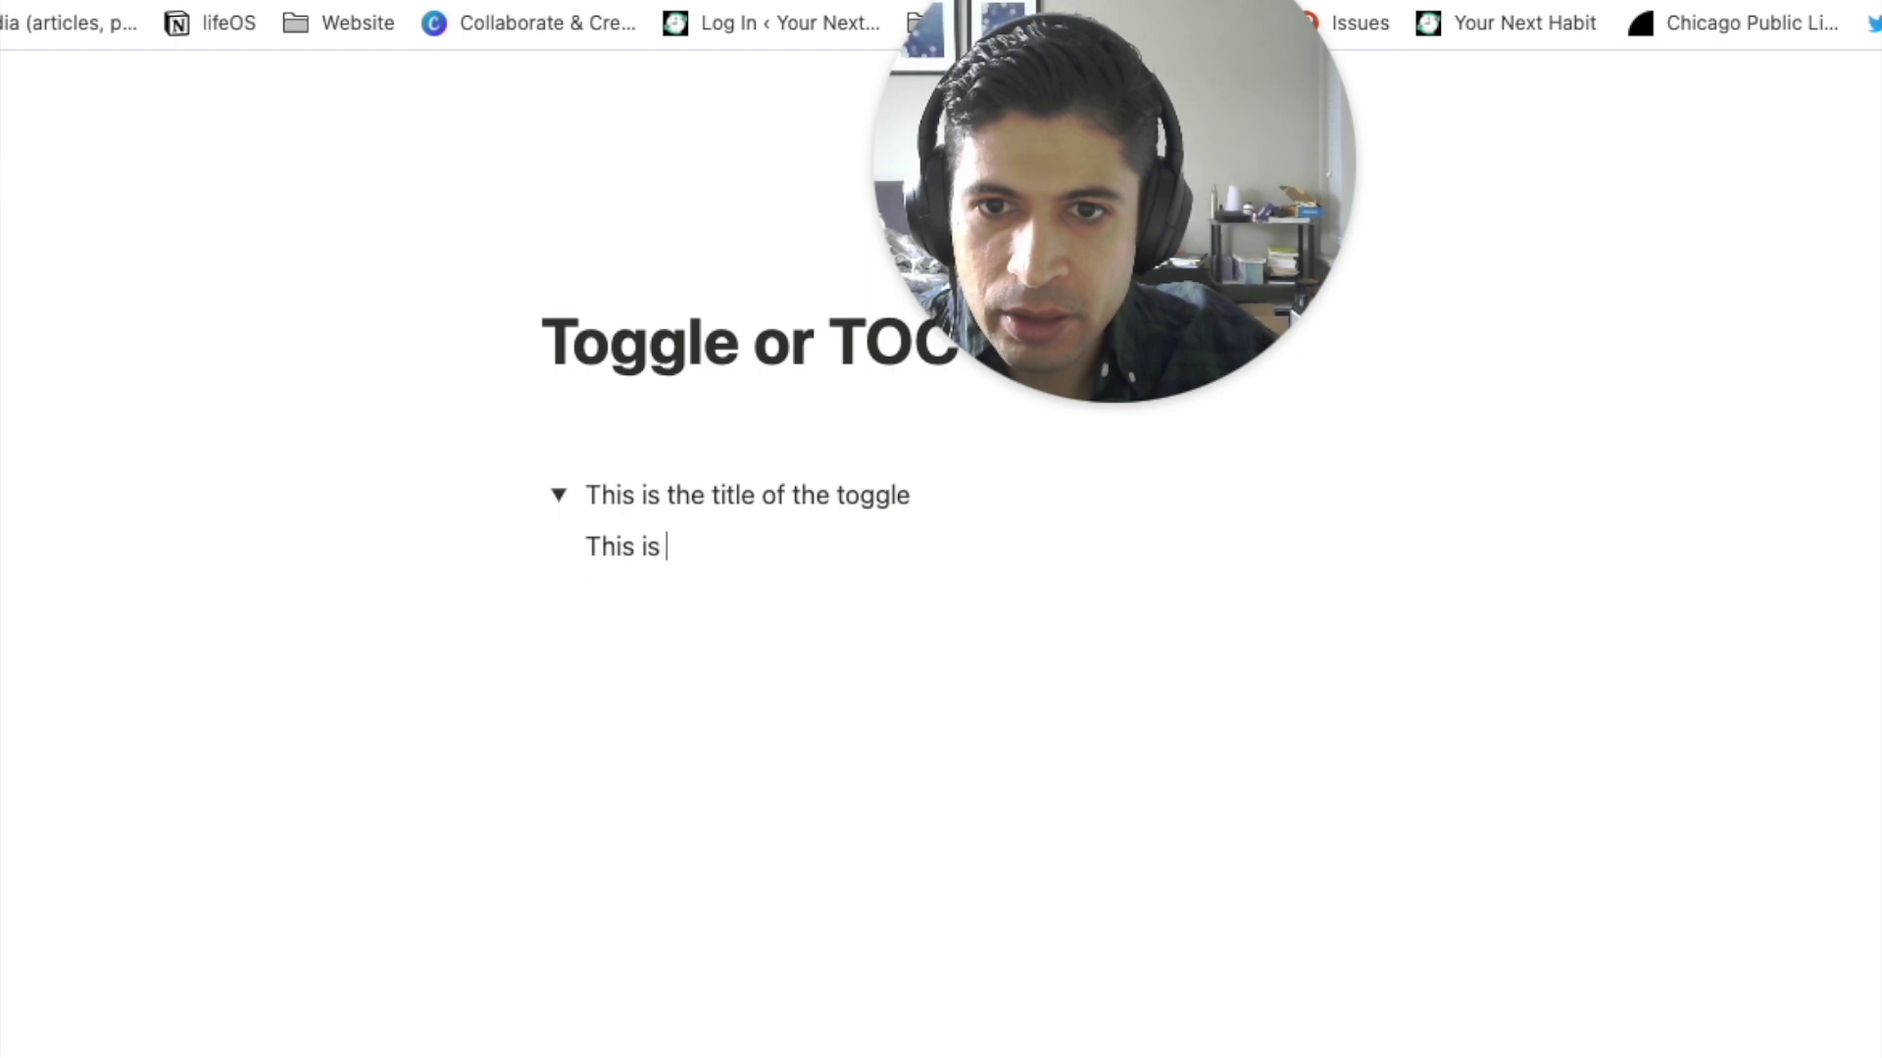
text( toggle)
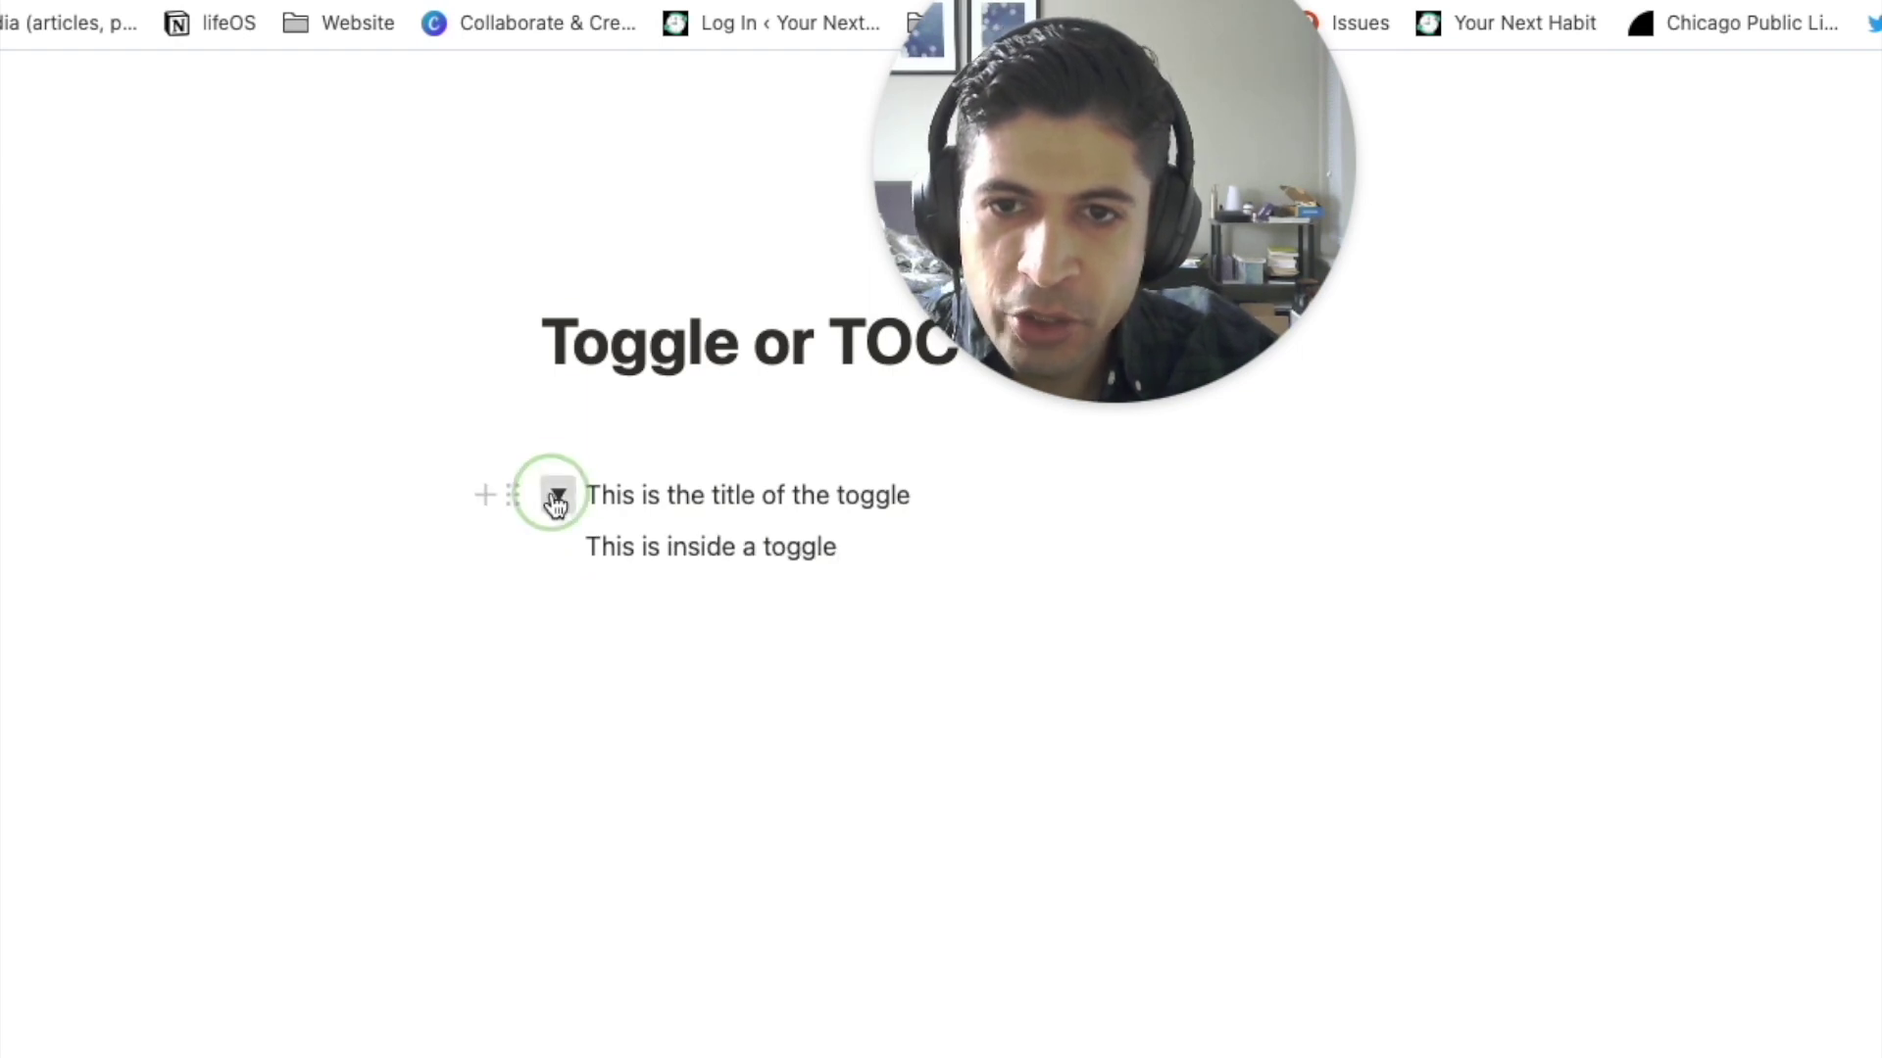
click(558, 495)
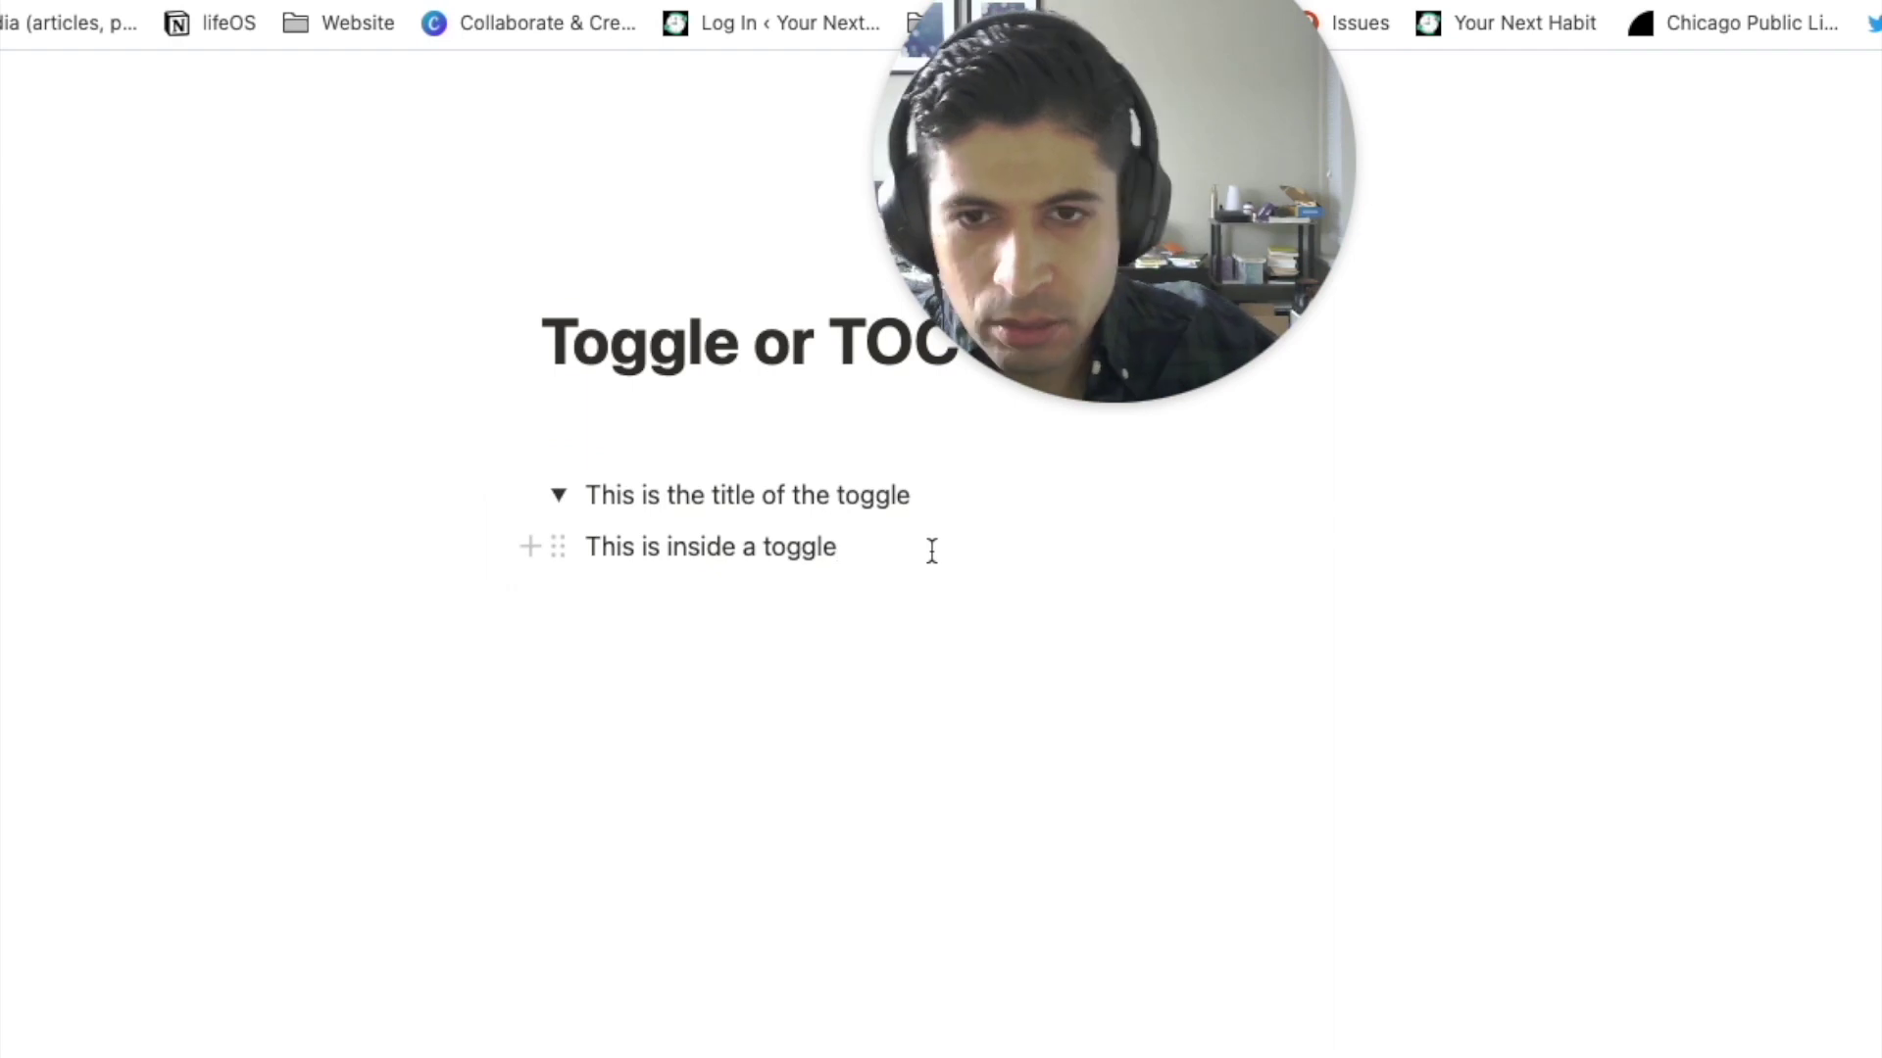
key(Return)
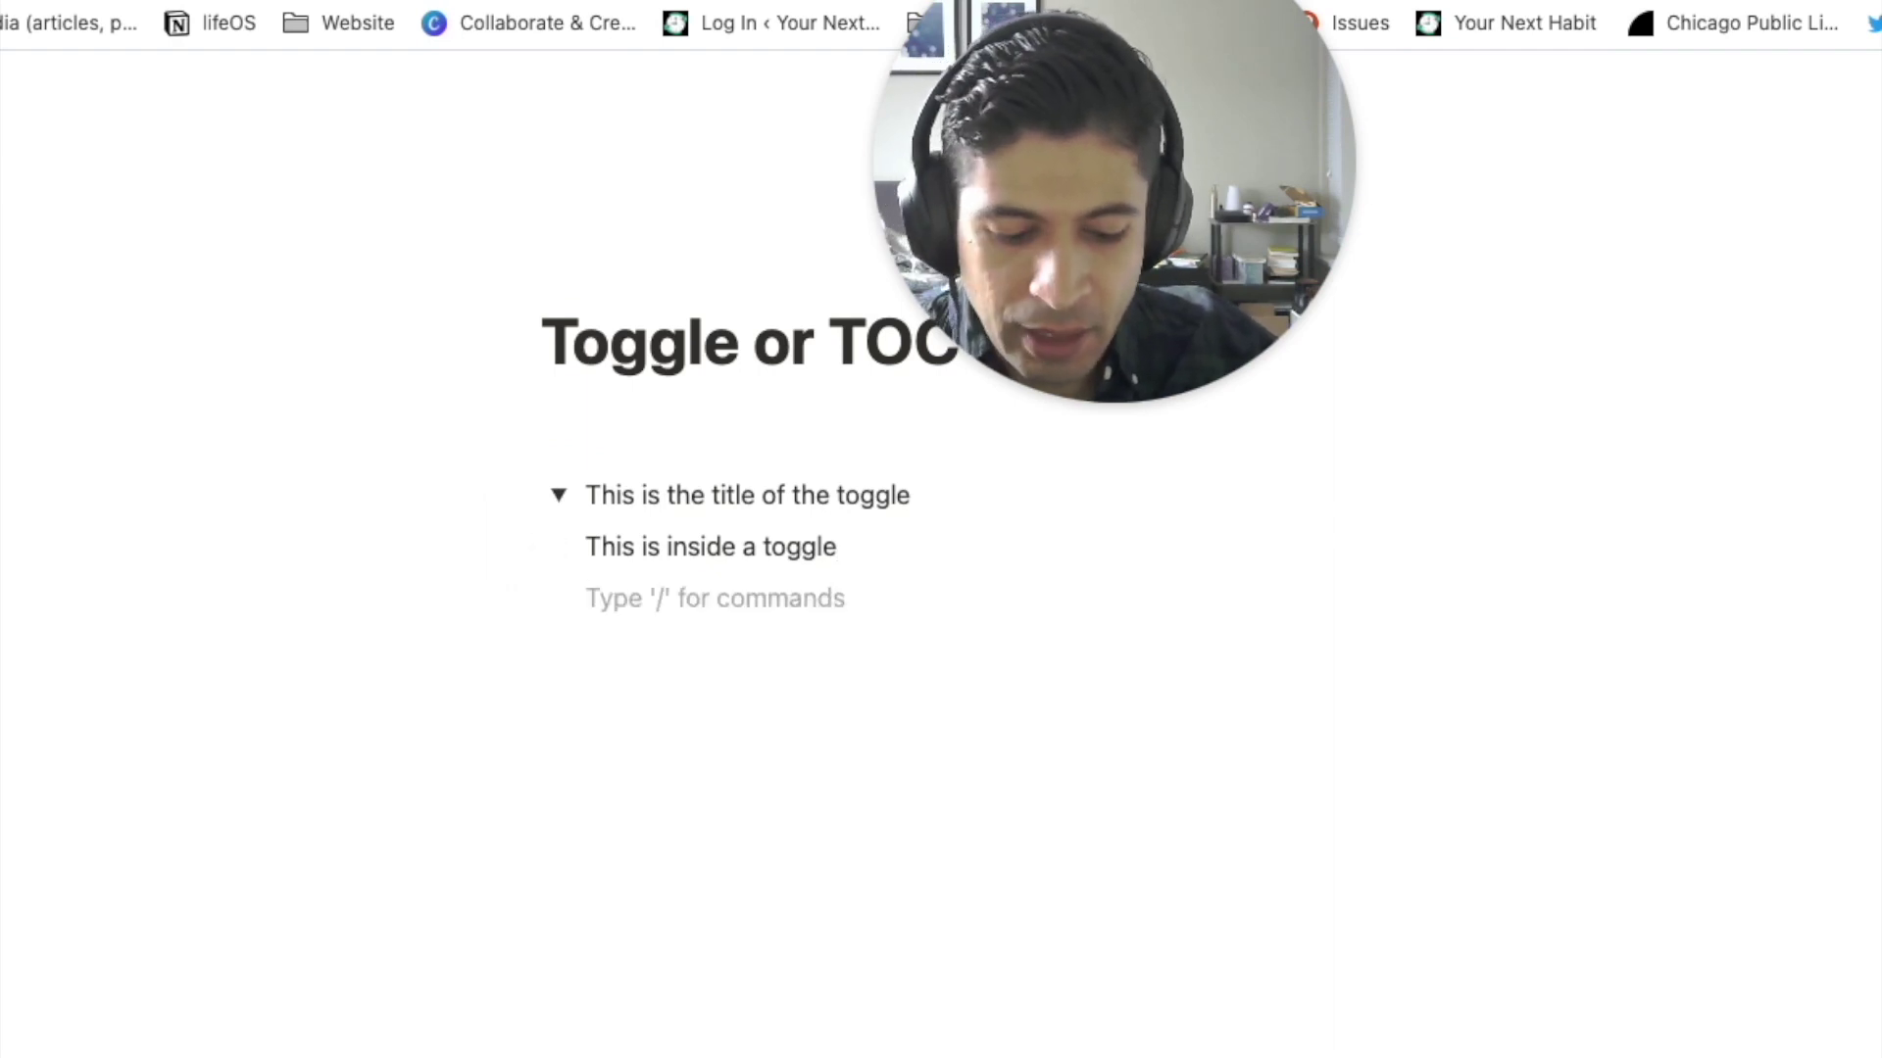
text(/tabl)
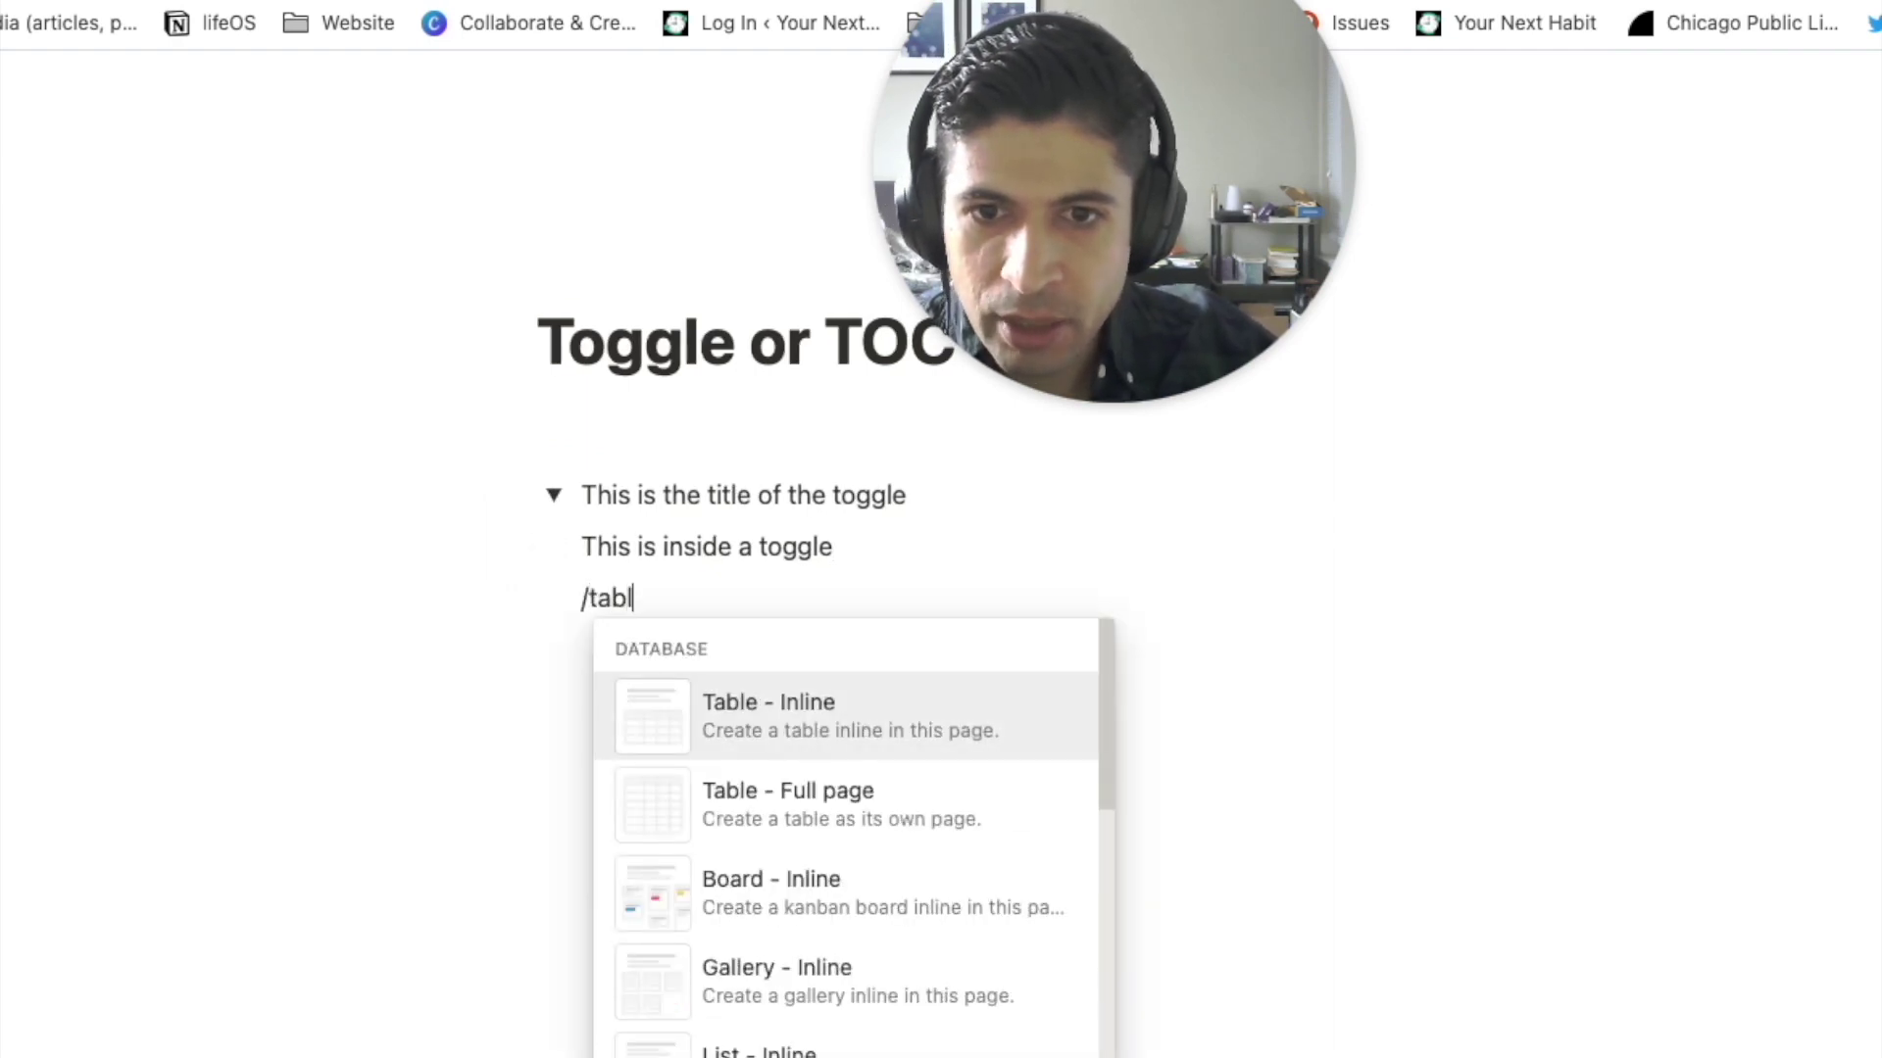
- Insert inline Table 1 under the toggle's inner line, then collapse and re-expand the toggle
click(775, 720)
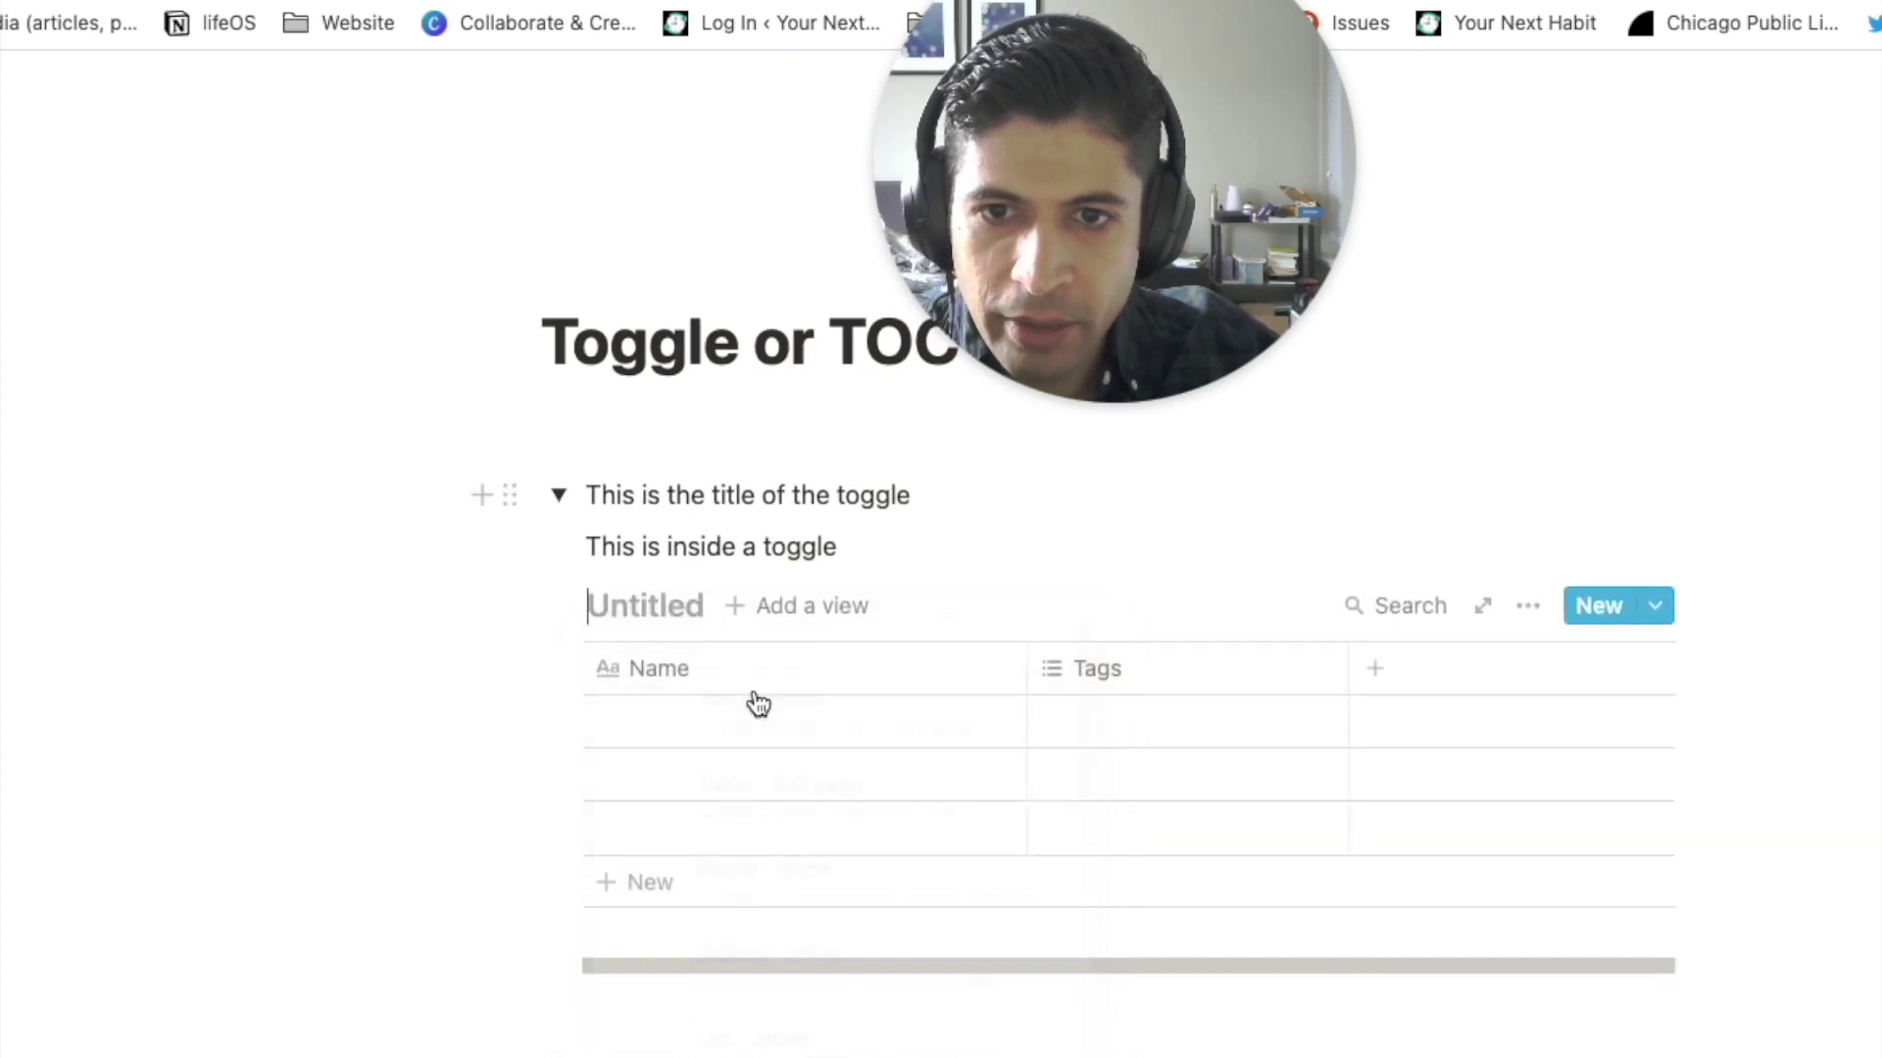
text(Table 1)
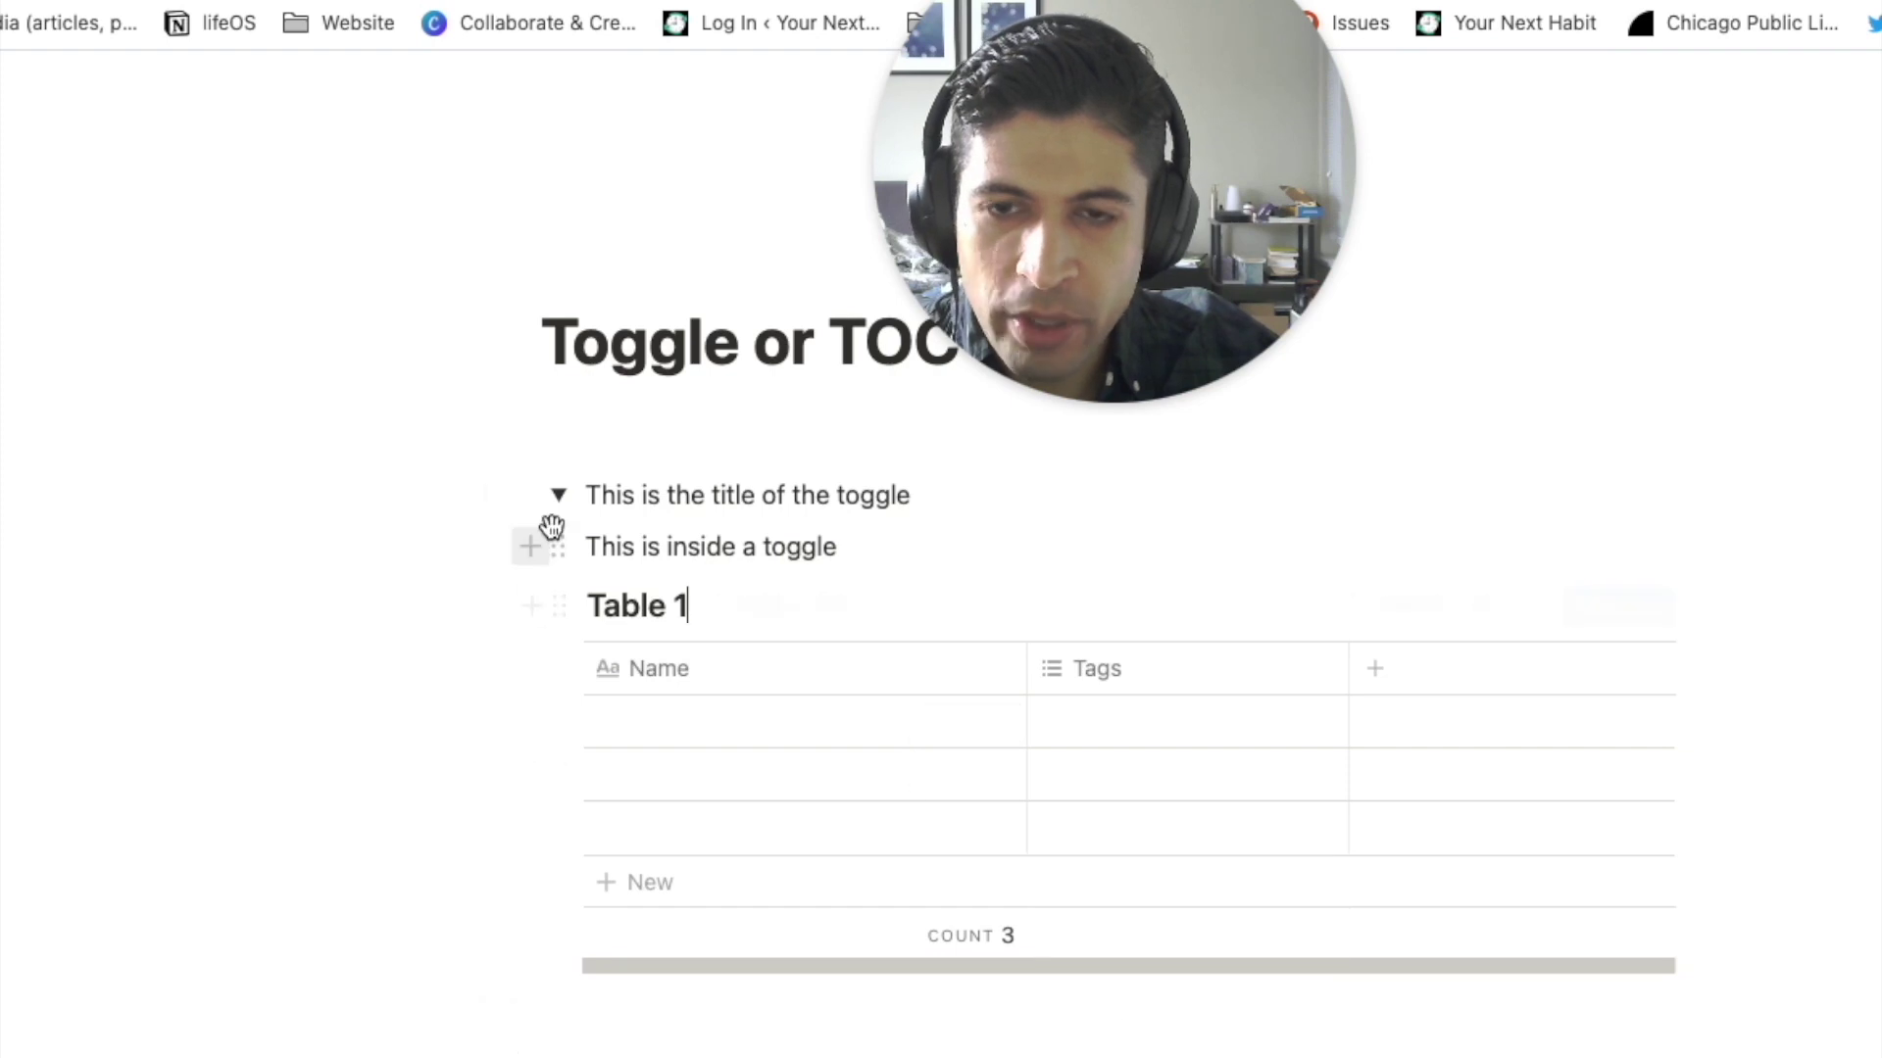
click(558, 497)
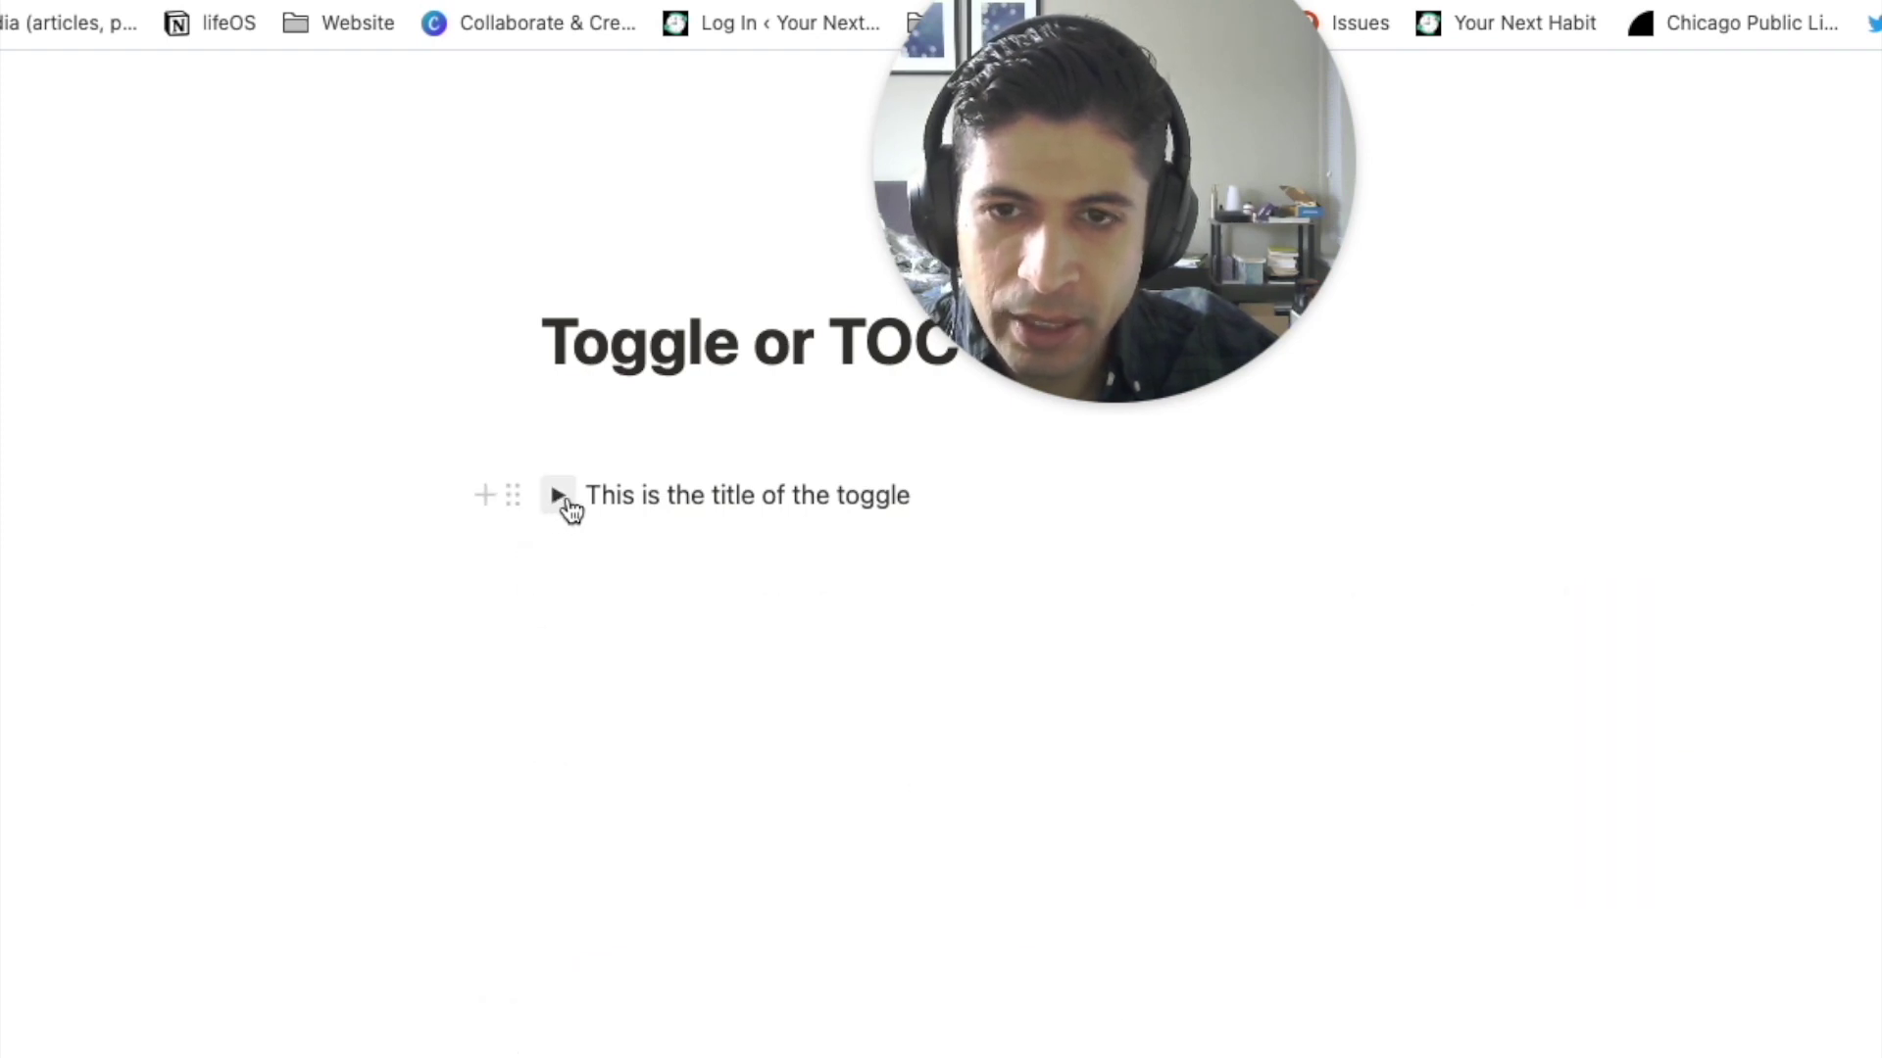
click(558, 497)
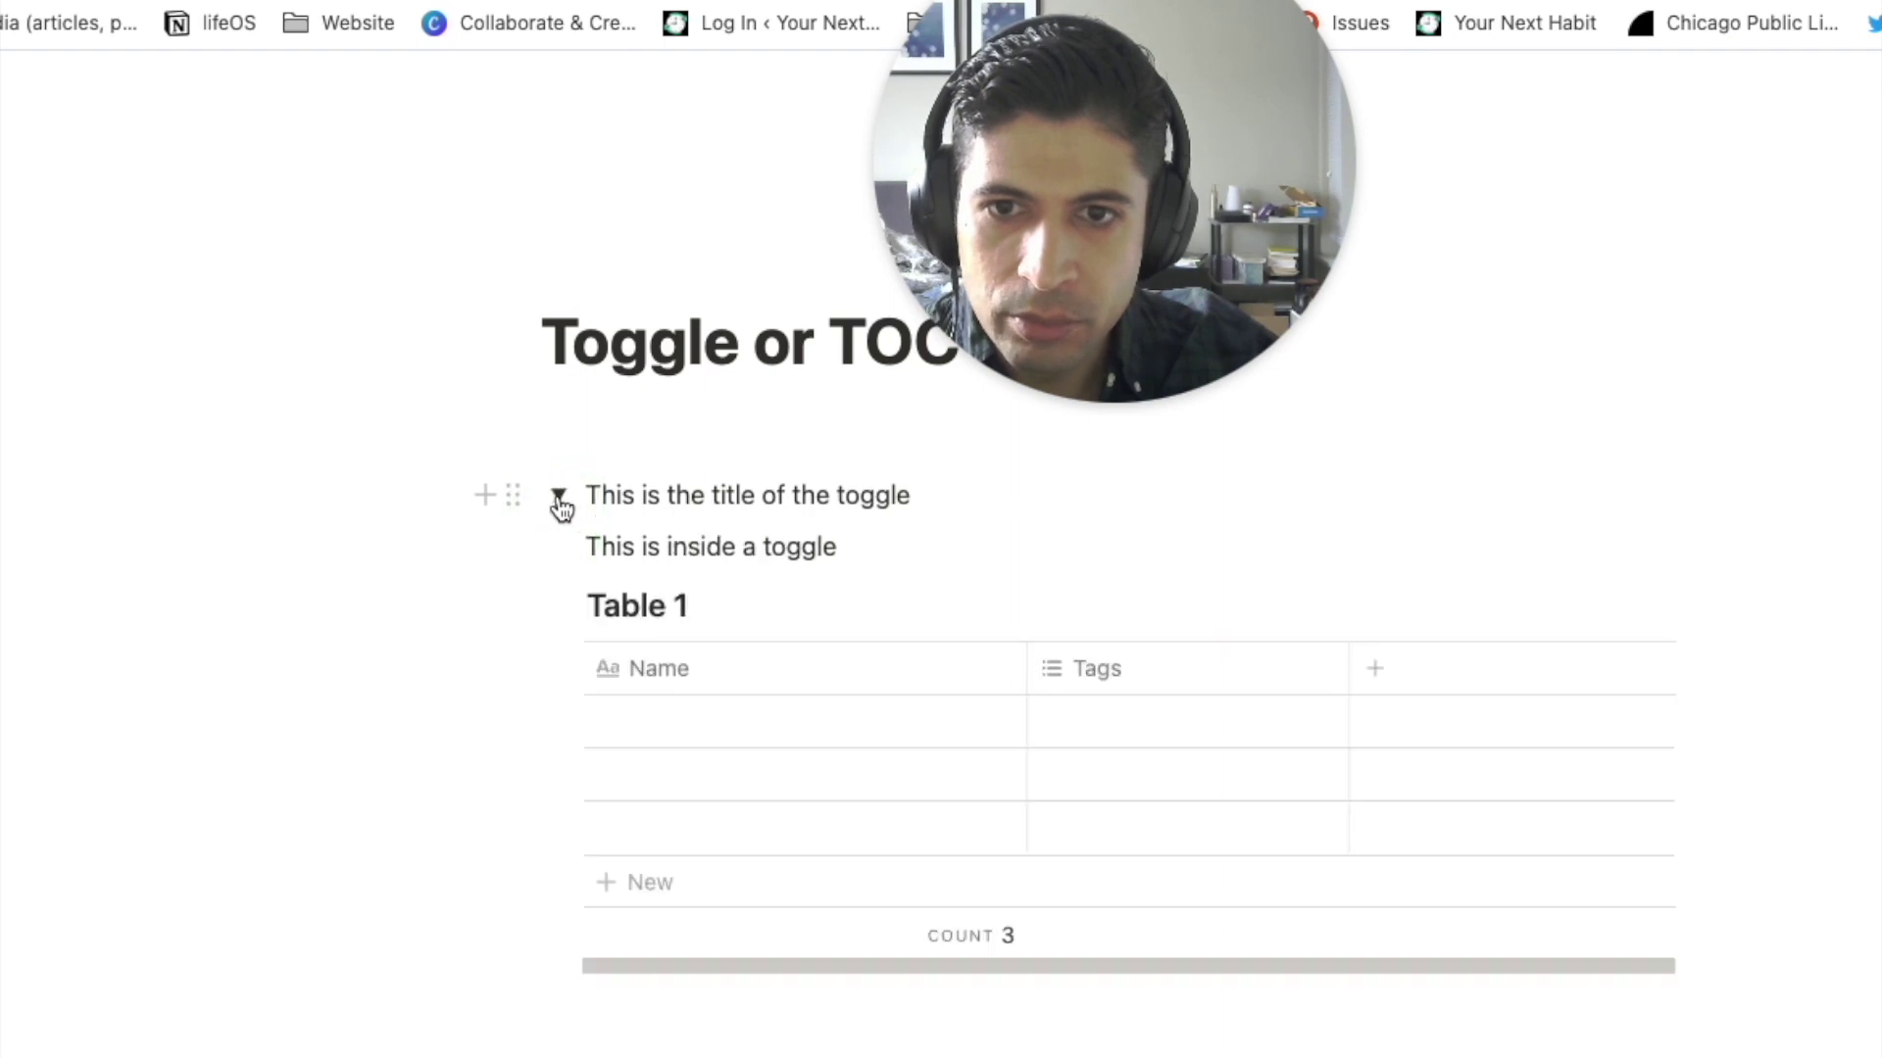
- Add bullets 'Bullet point' and 'Bullet point 2' and move them into the toggle
click(558, 497)
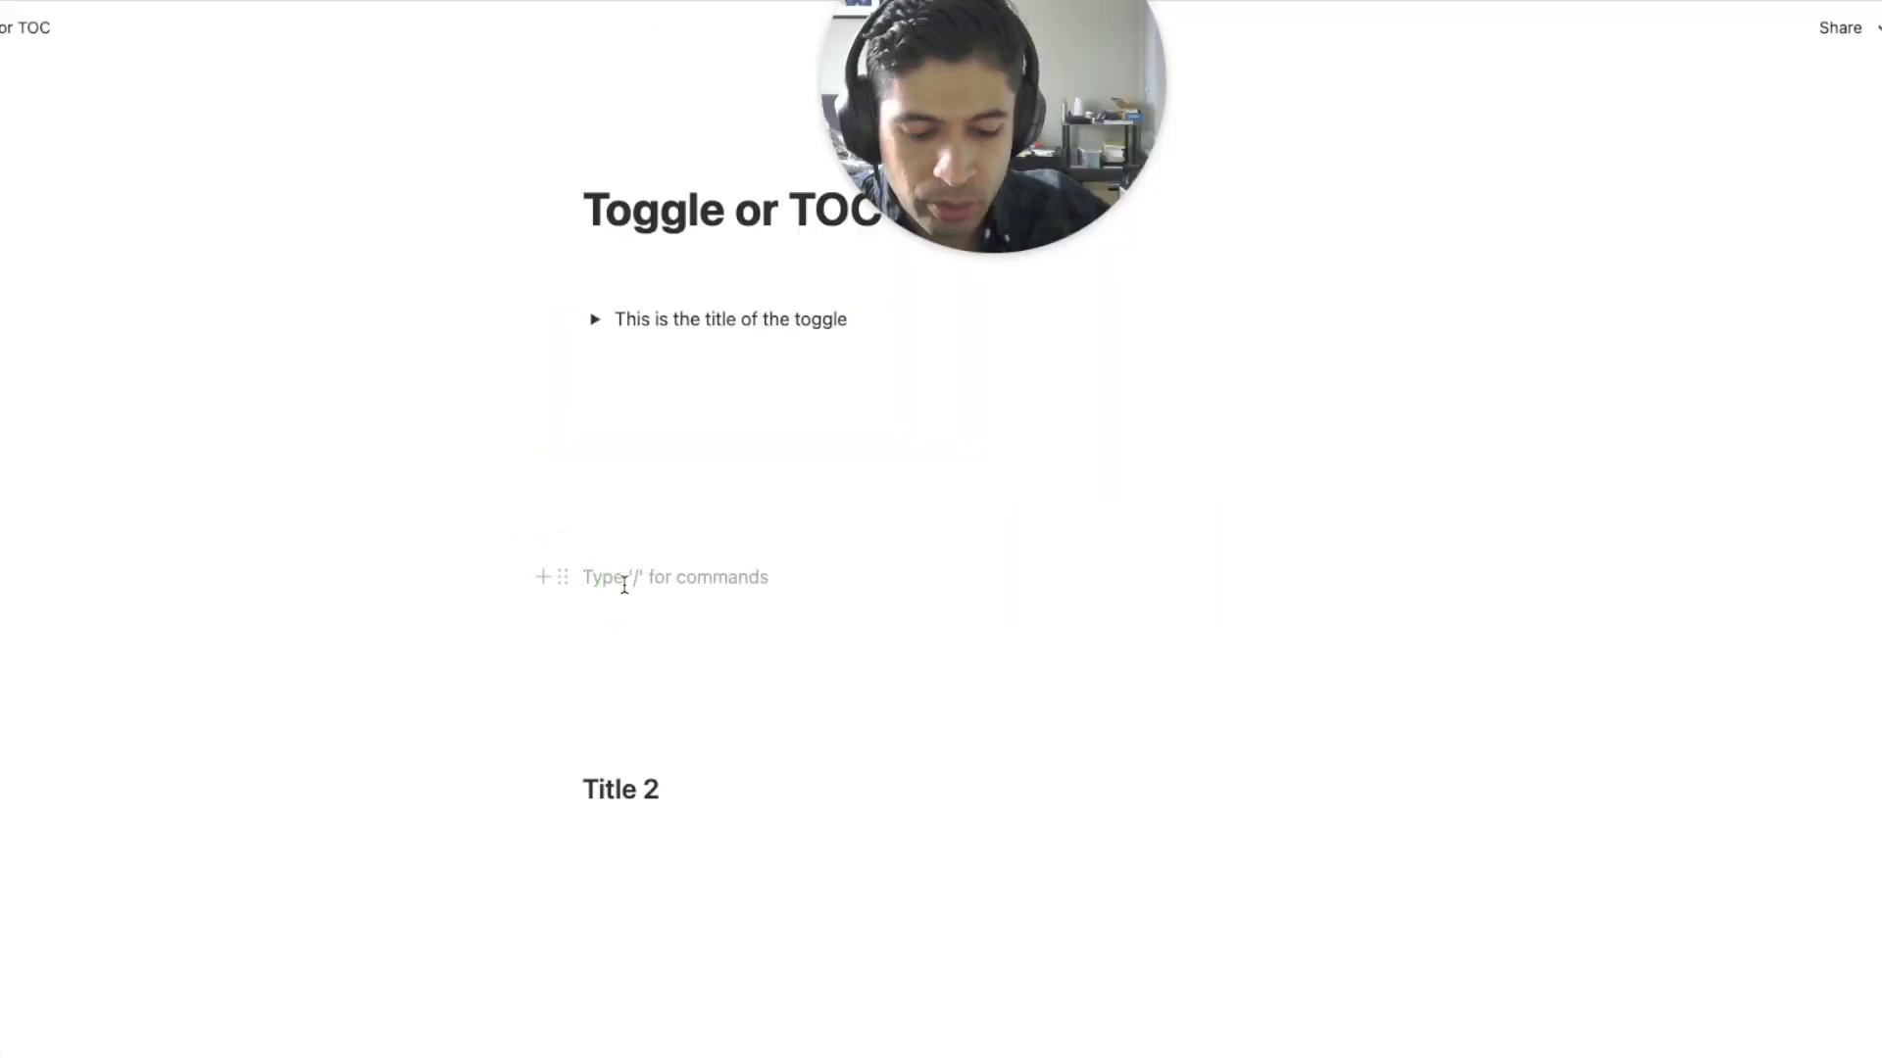
text(/)
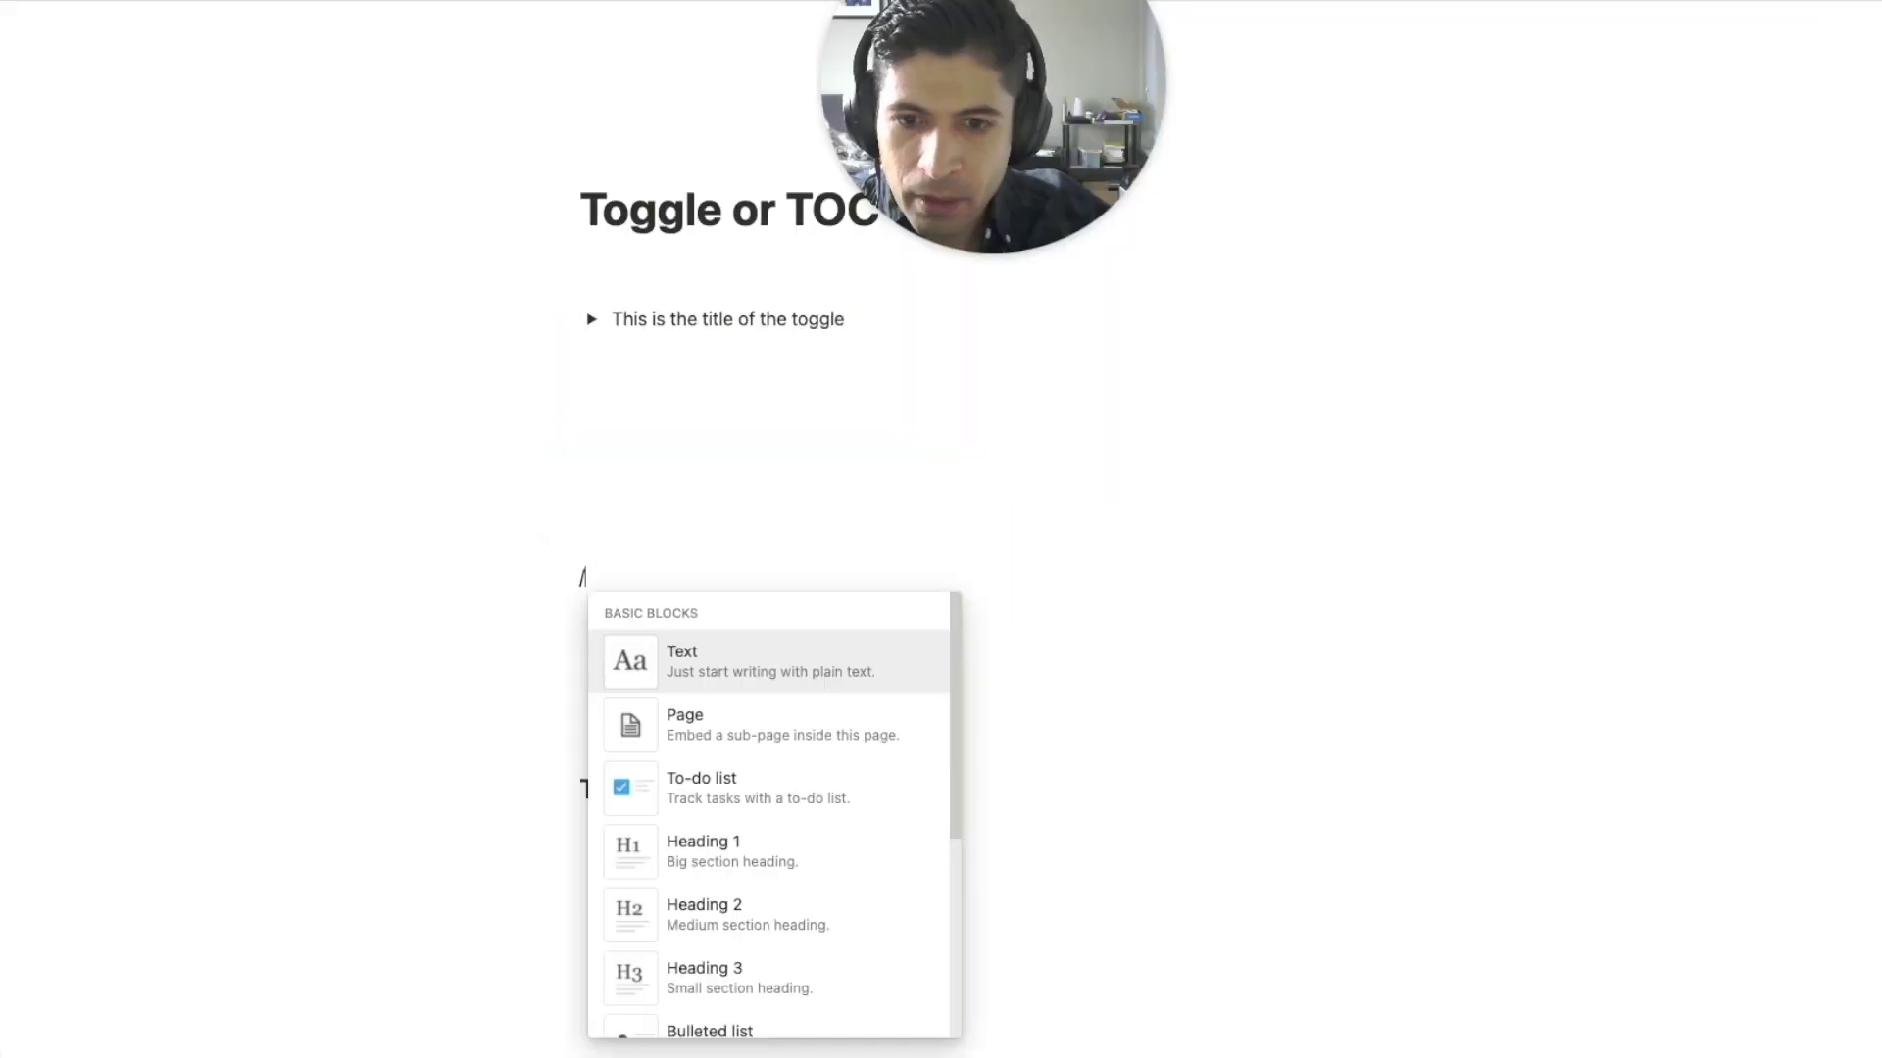
scroll(711, 873, down, 1)
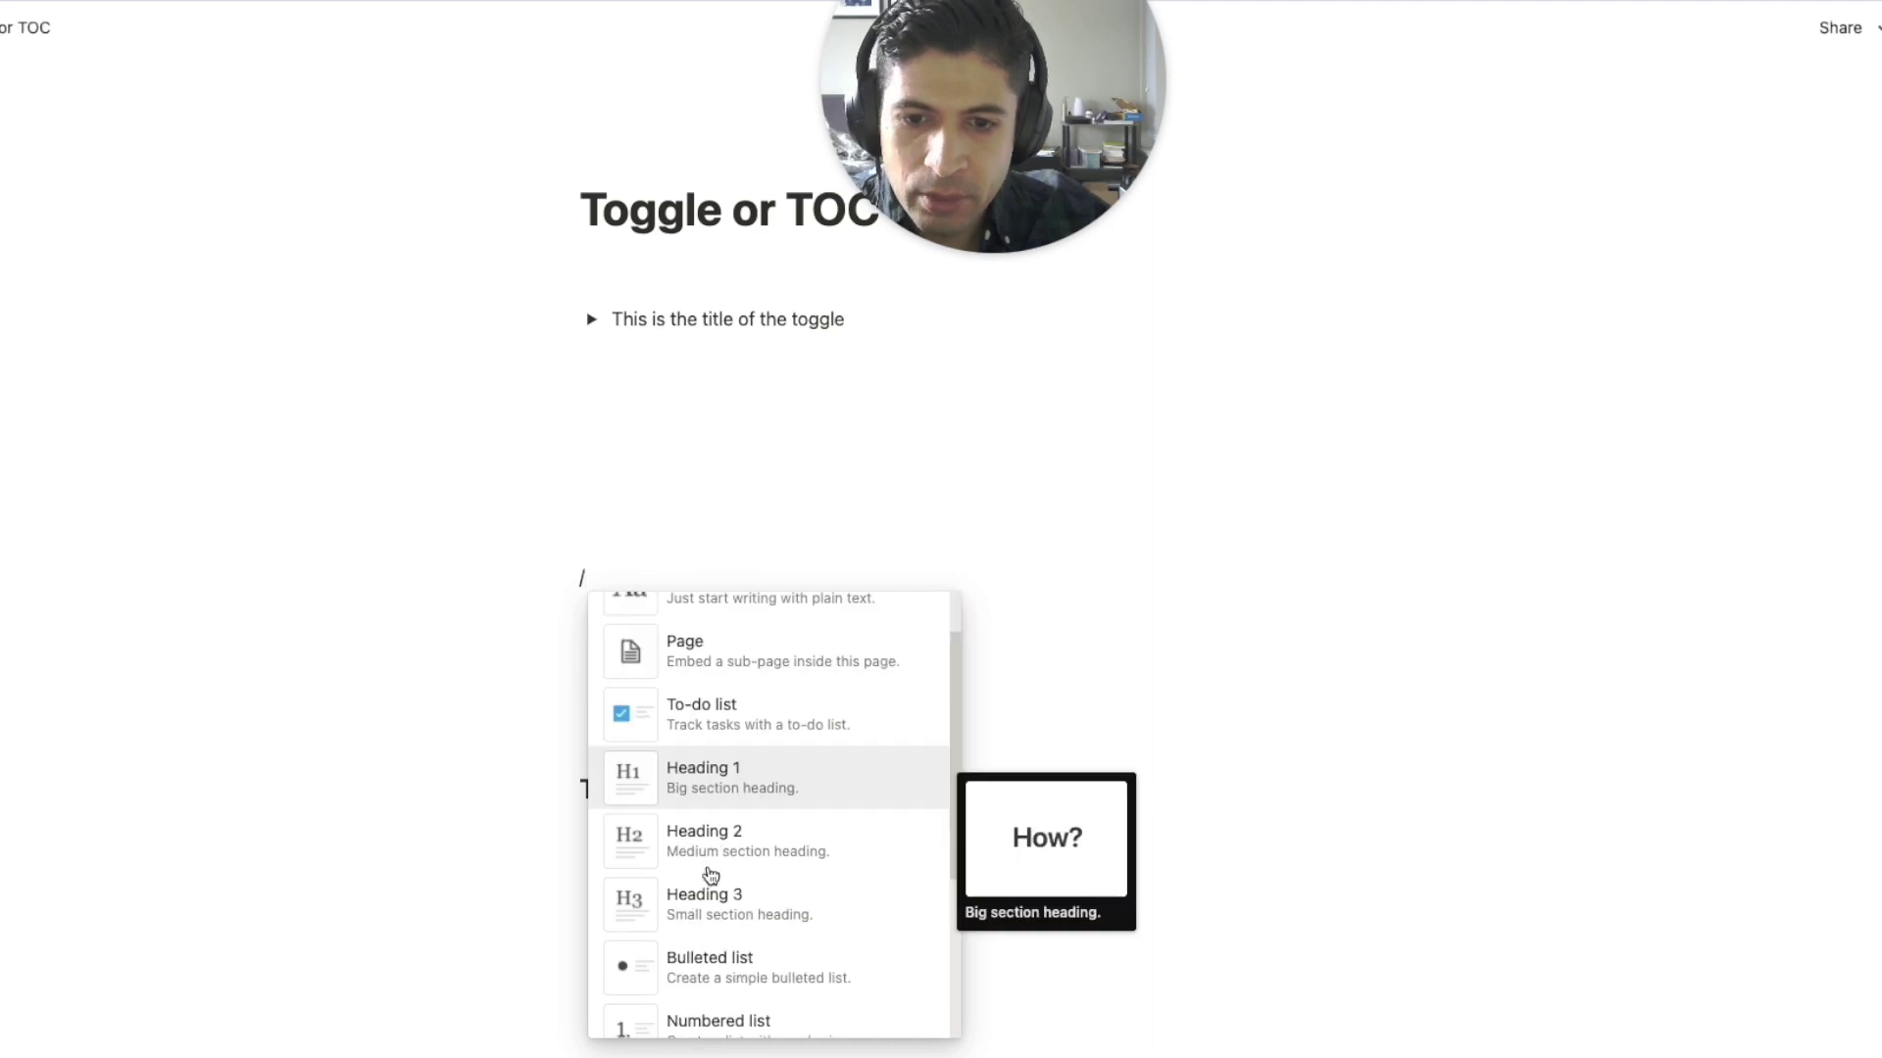
click(707, 962)
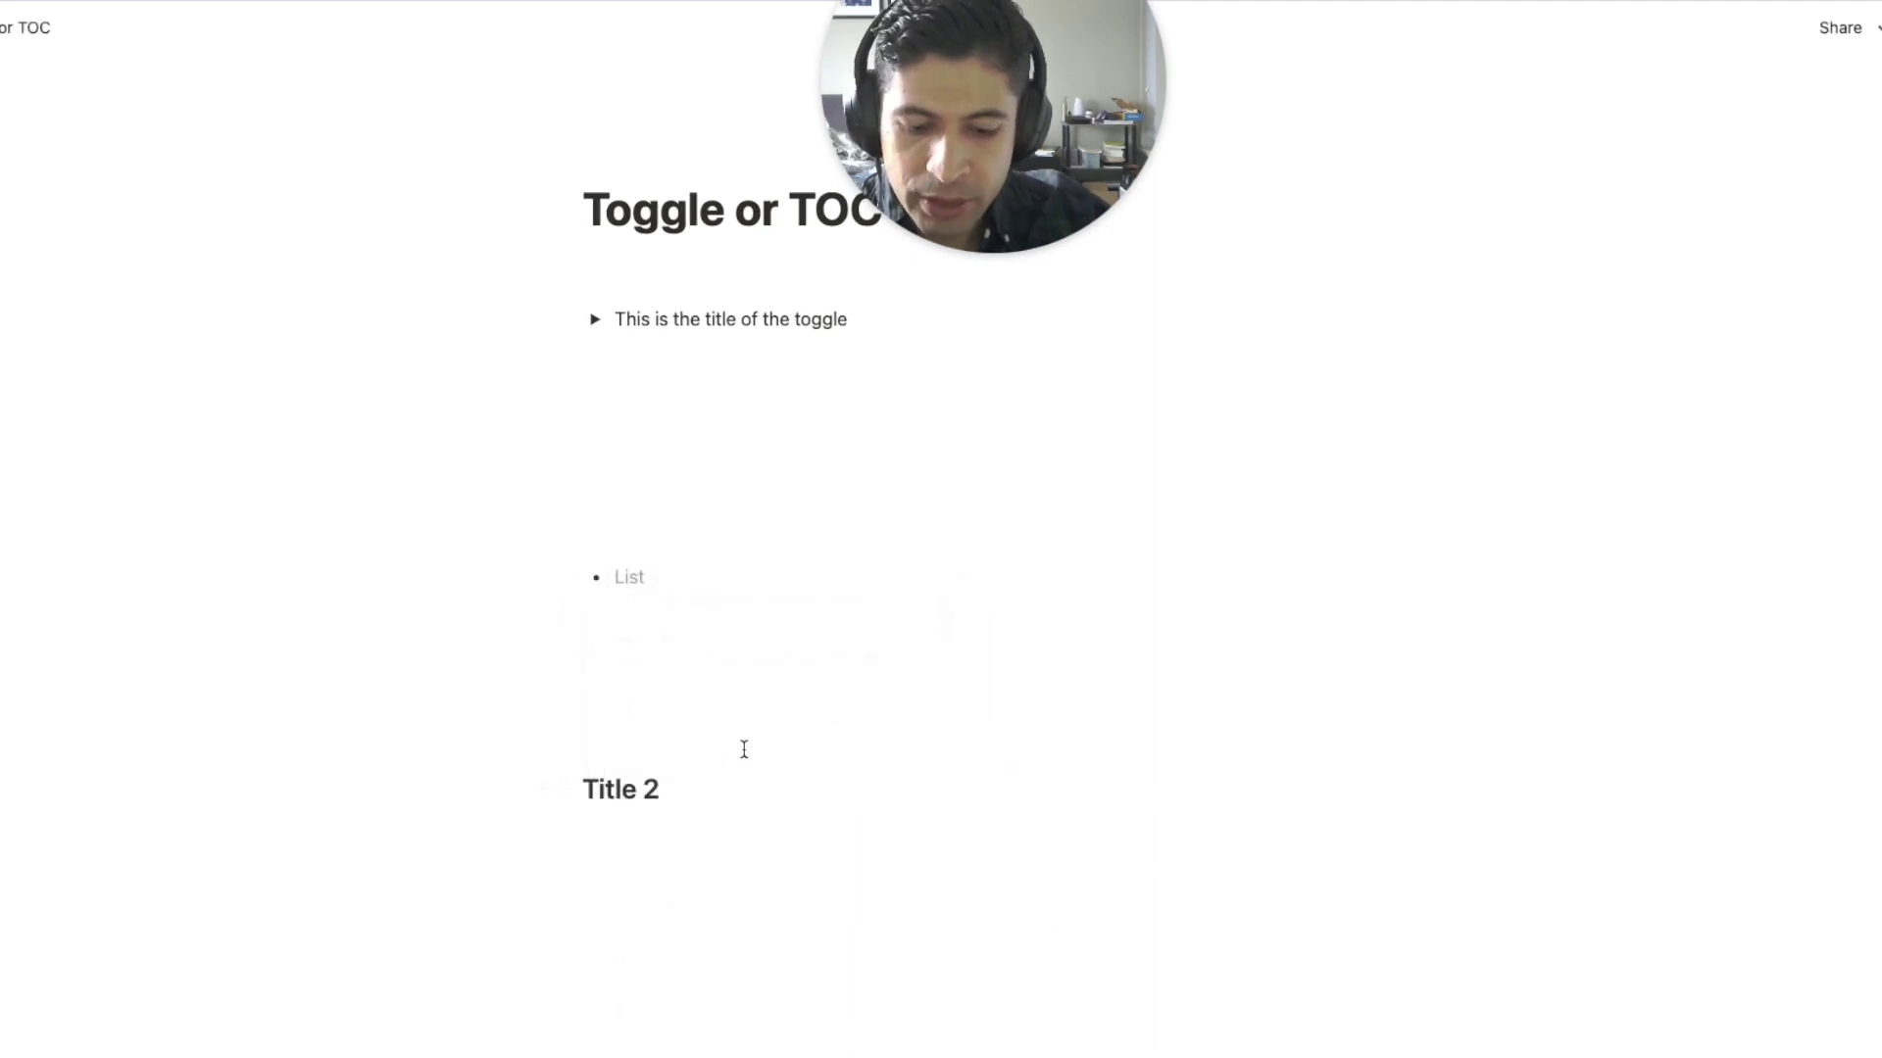
text(Bullet point)
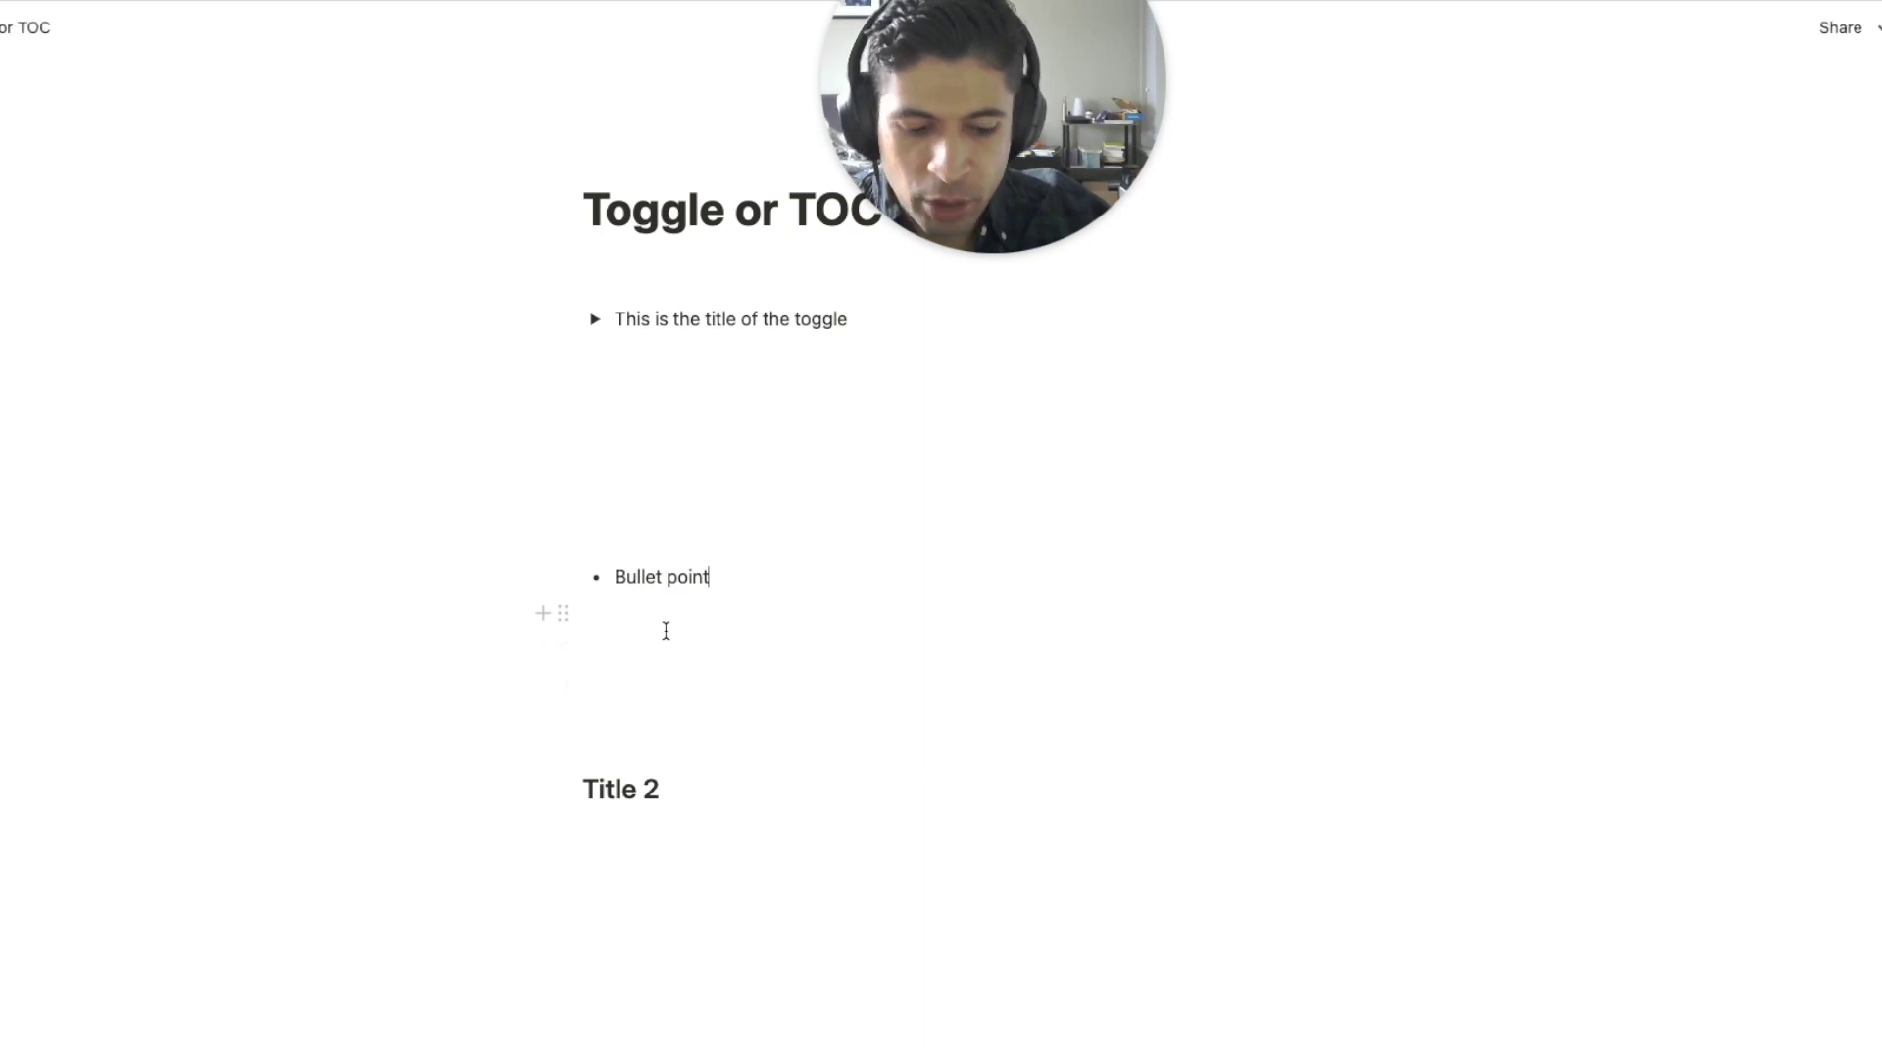
key(Return)
text(Bullet point 2)
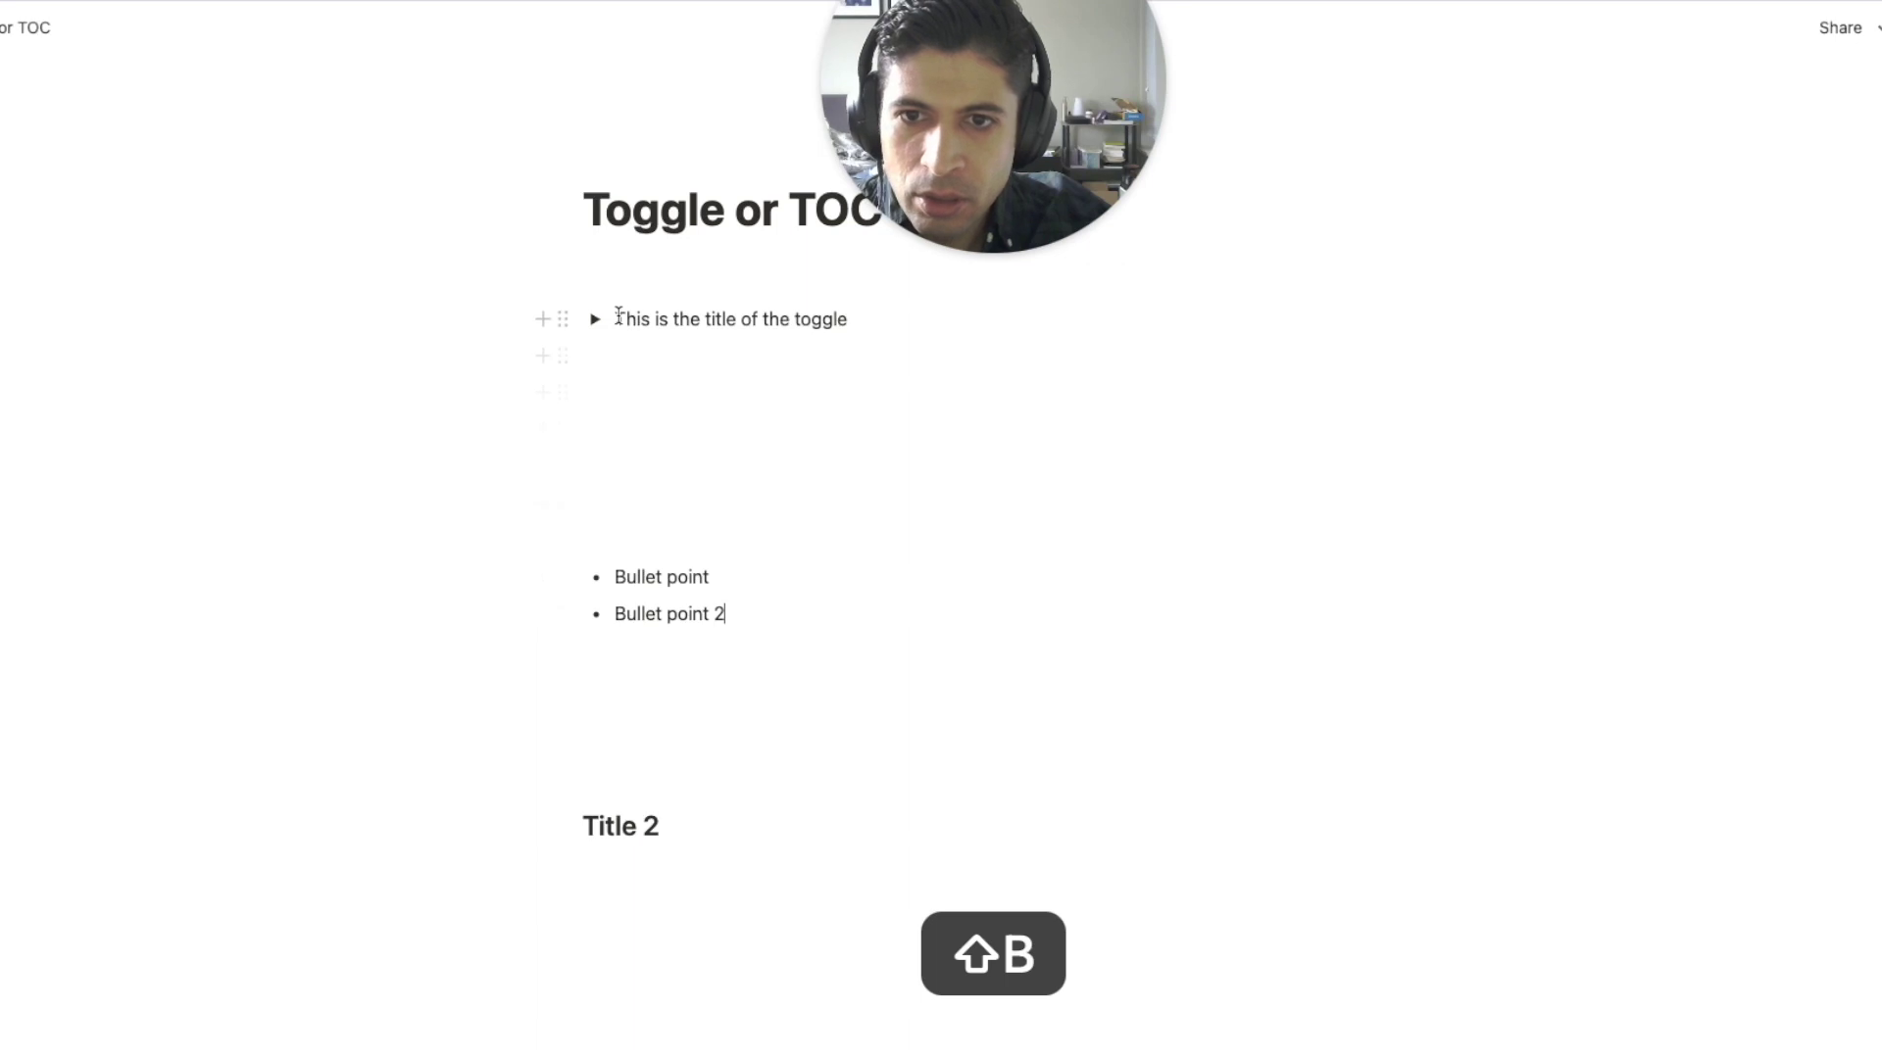
click(595, 316)
mouse_move(489, 853)
mouse_down()
mouse_move(726, 1029)
mouse_move(588, 878)
mouse_move(625, 572)
mouse_up()
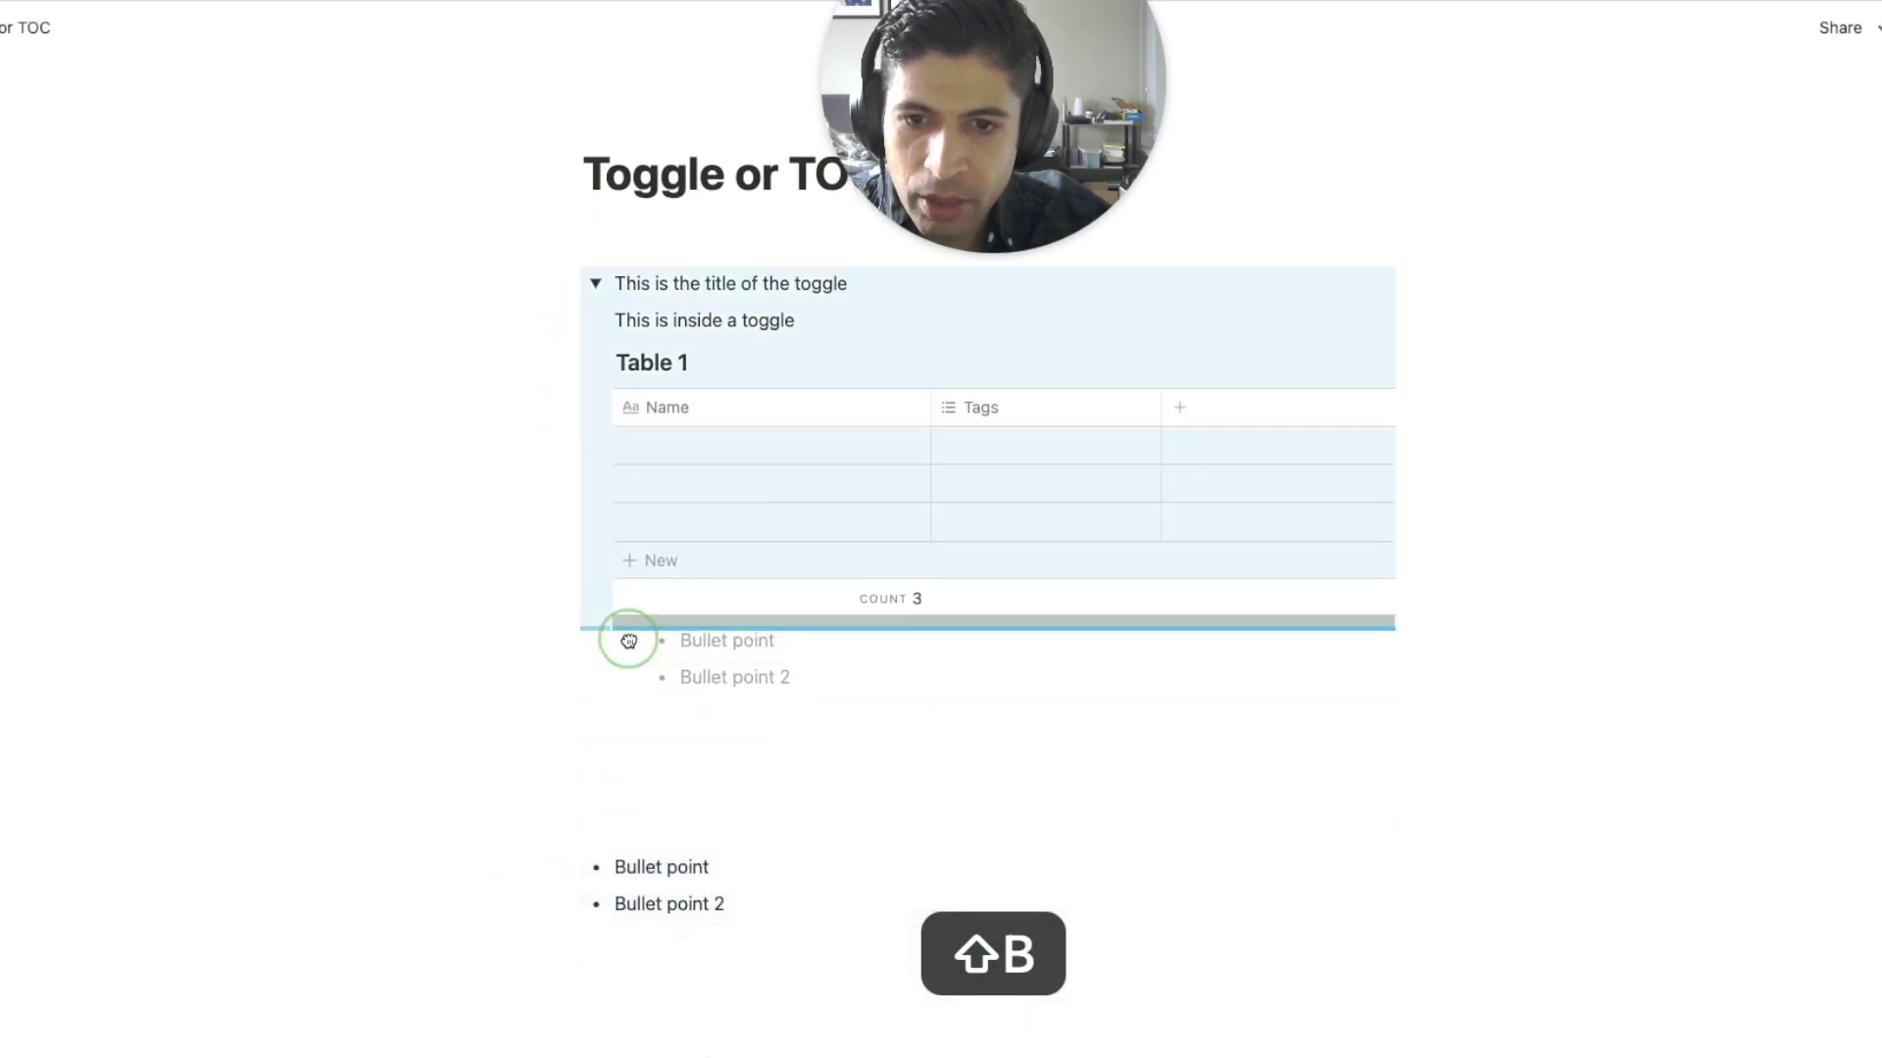
- Check the toggle folds its contents, then delete the Title 2 heading
click(595, 282)
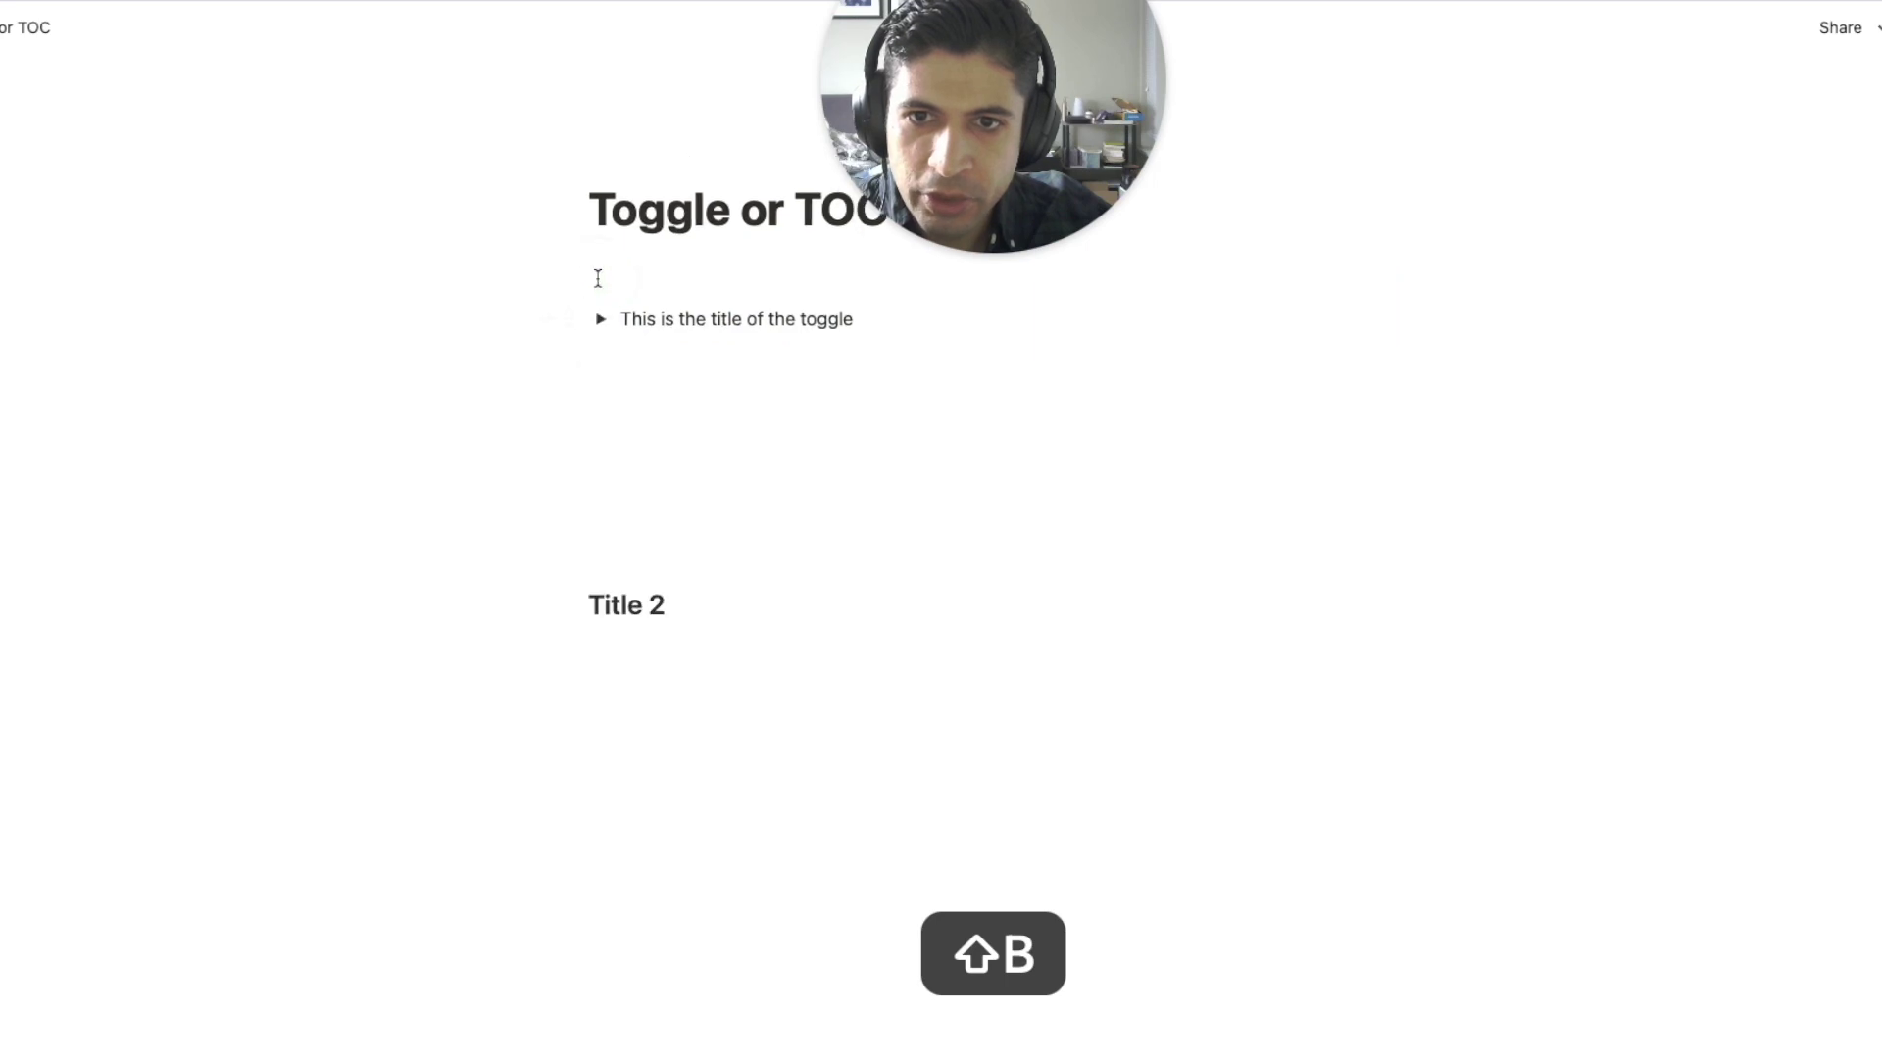
click(597, 320)
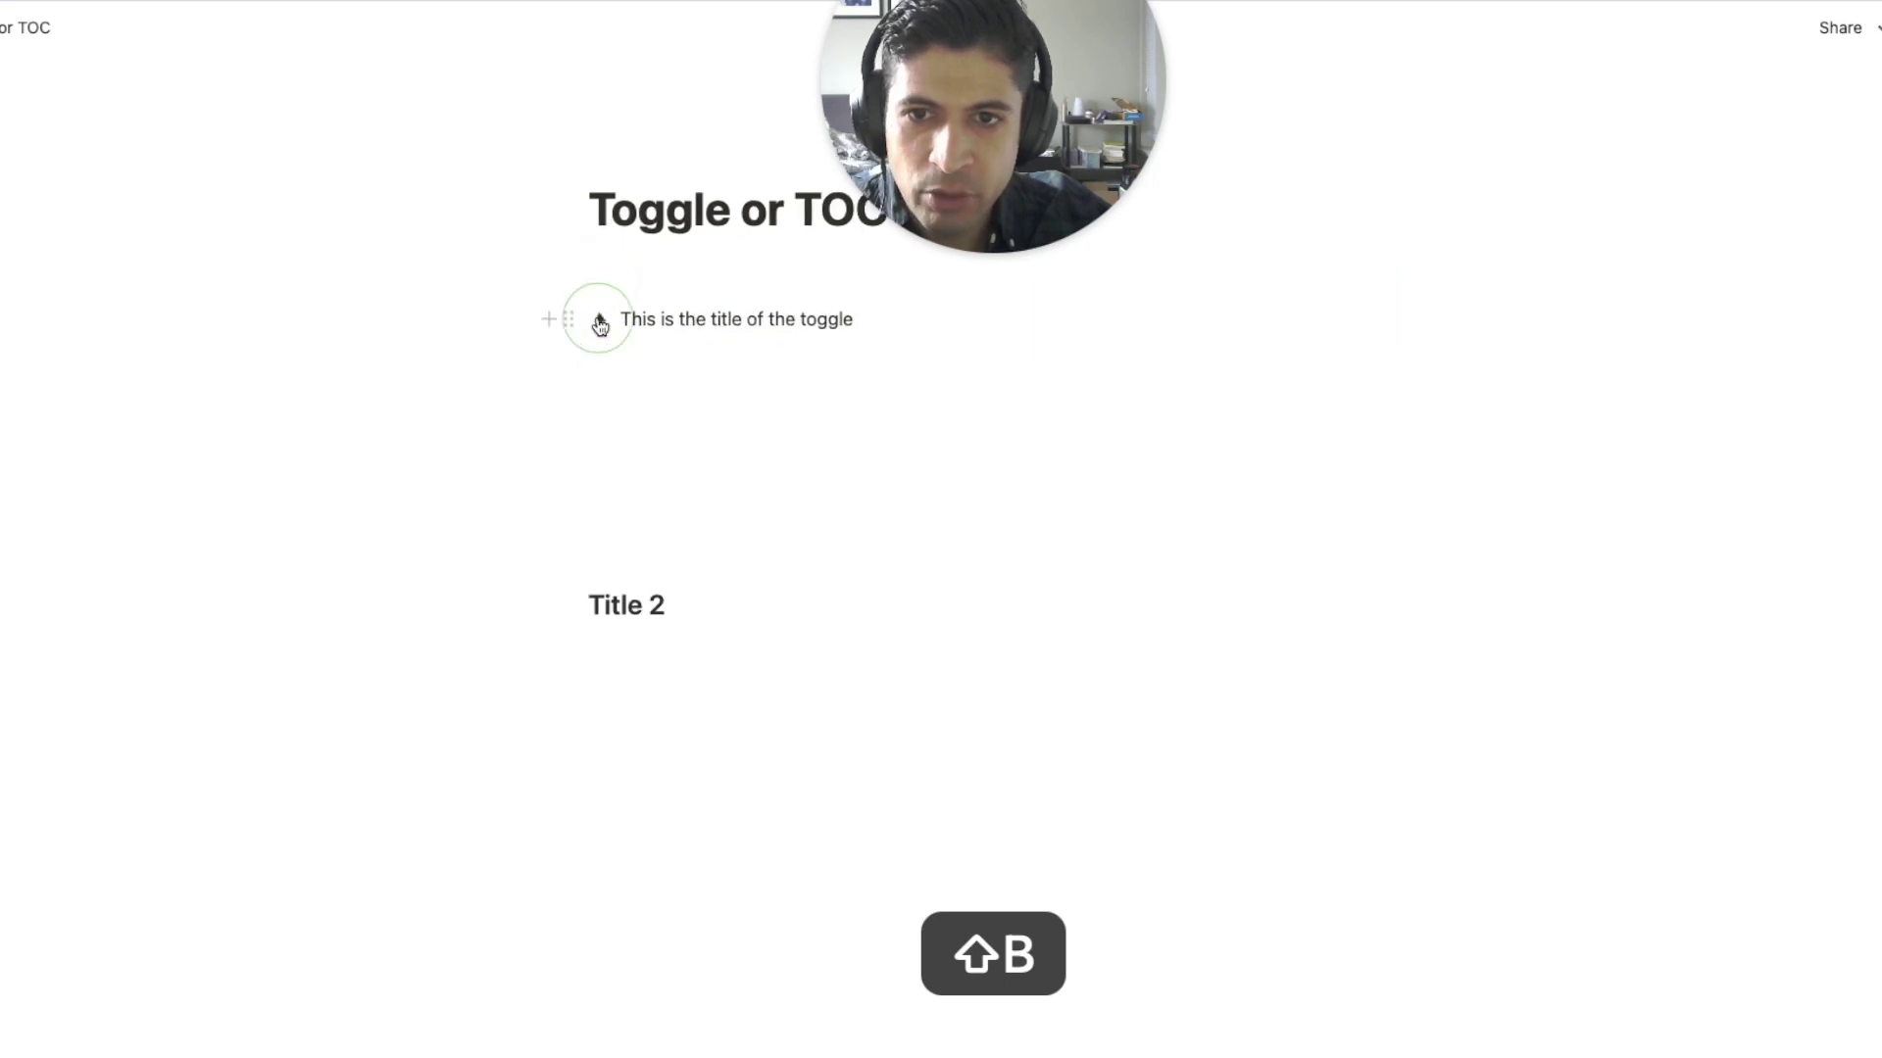
click(599, 320)
click(598, 320)
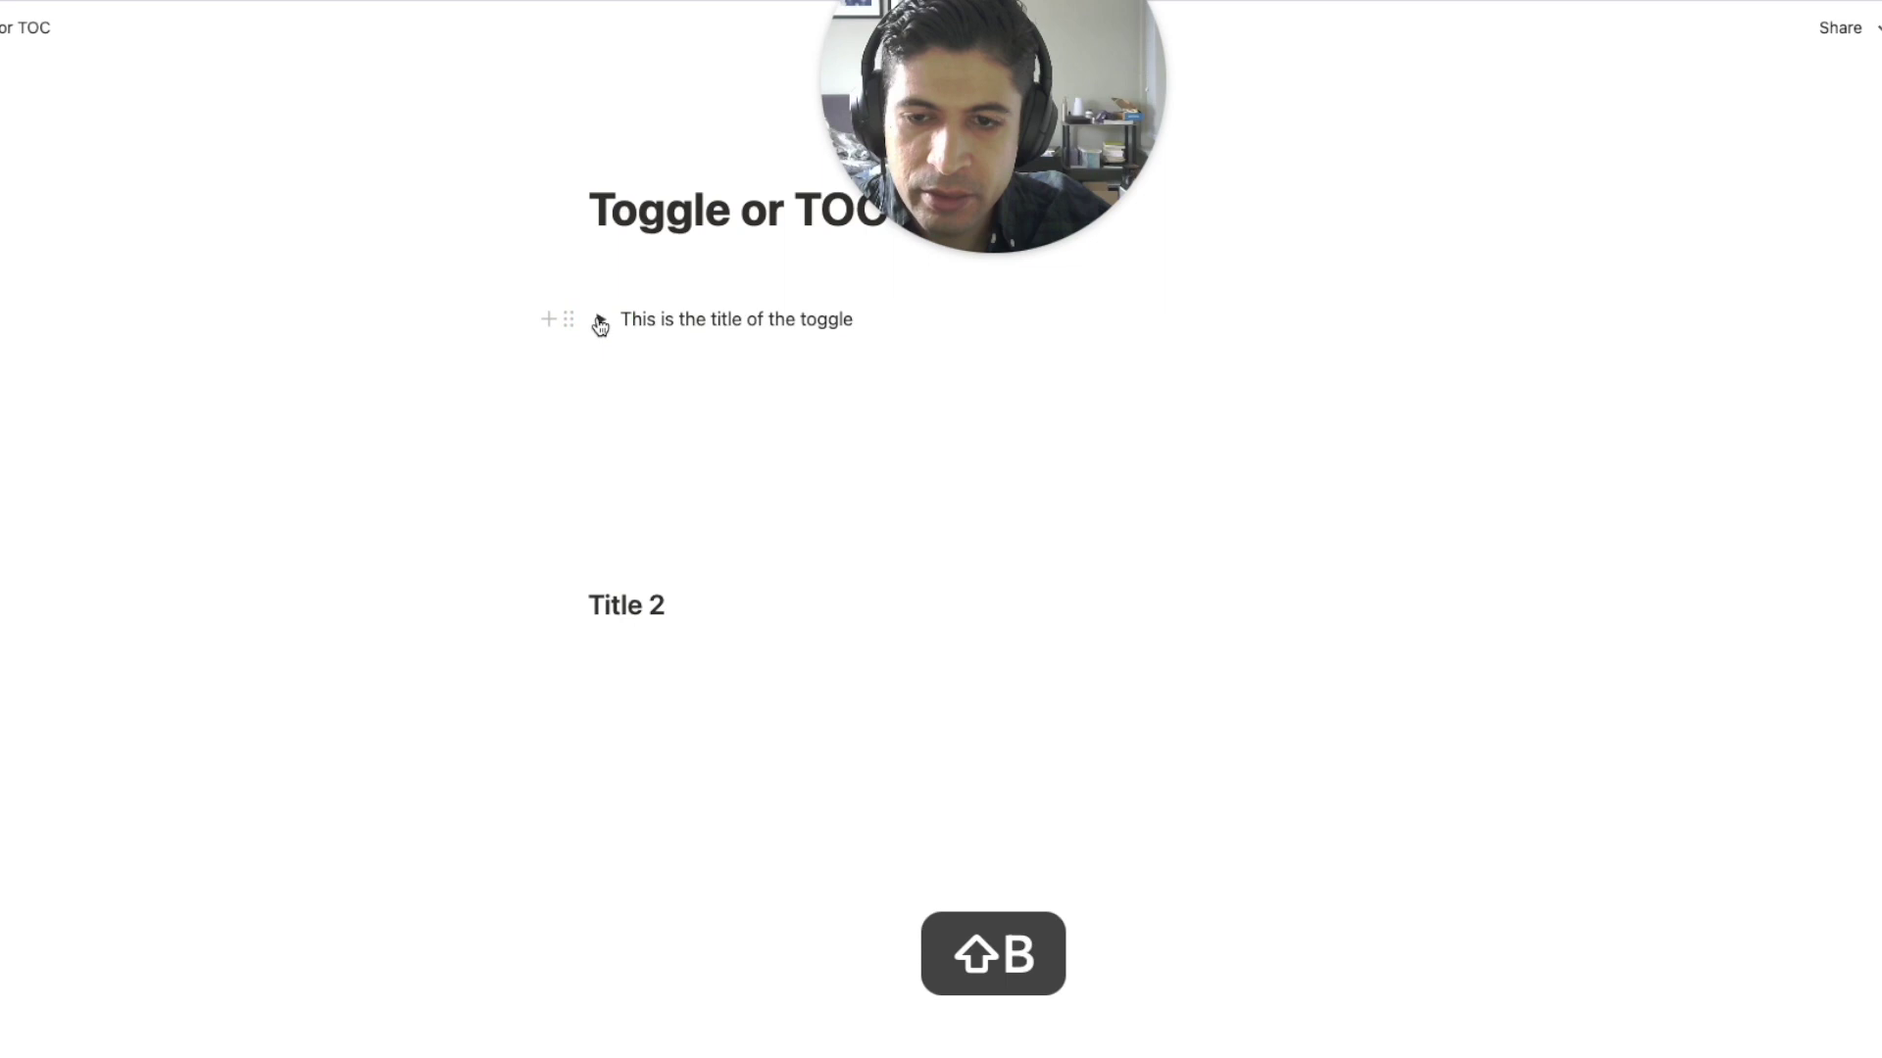
drag(588, 609, 755, 617)
key(BackSpace)
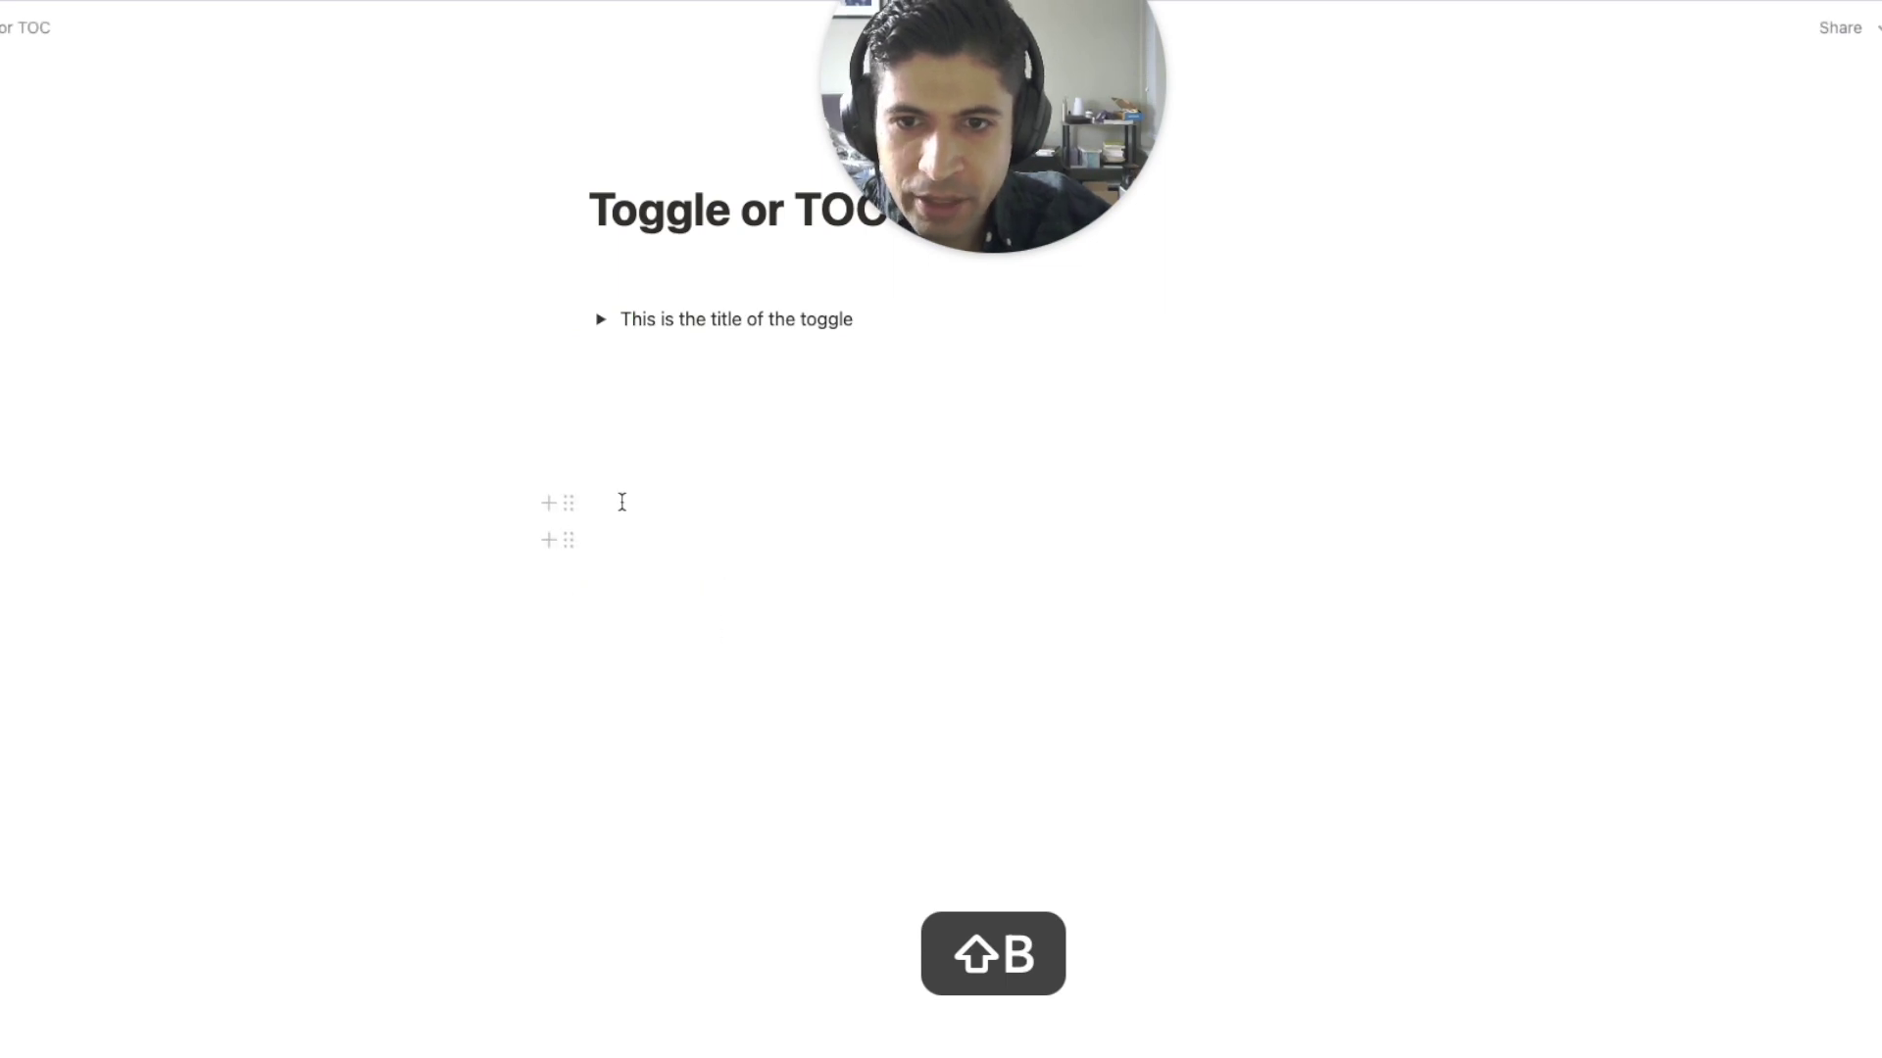
- Insert a table of contents, start a Title 1 heading, and move the TOC above the toggle
click(630, 507)
text(/)
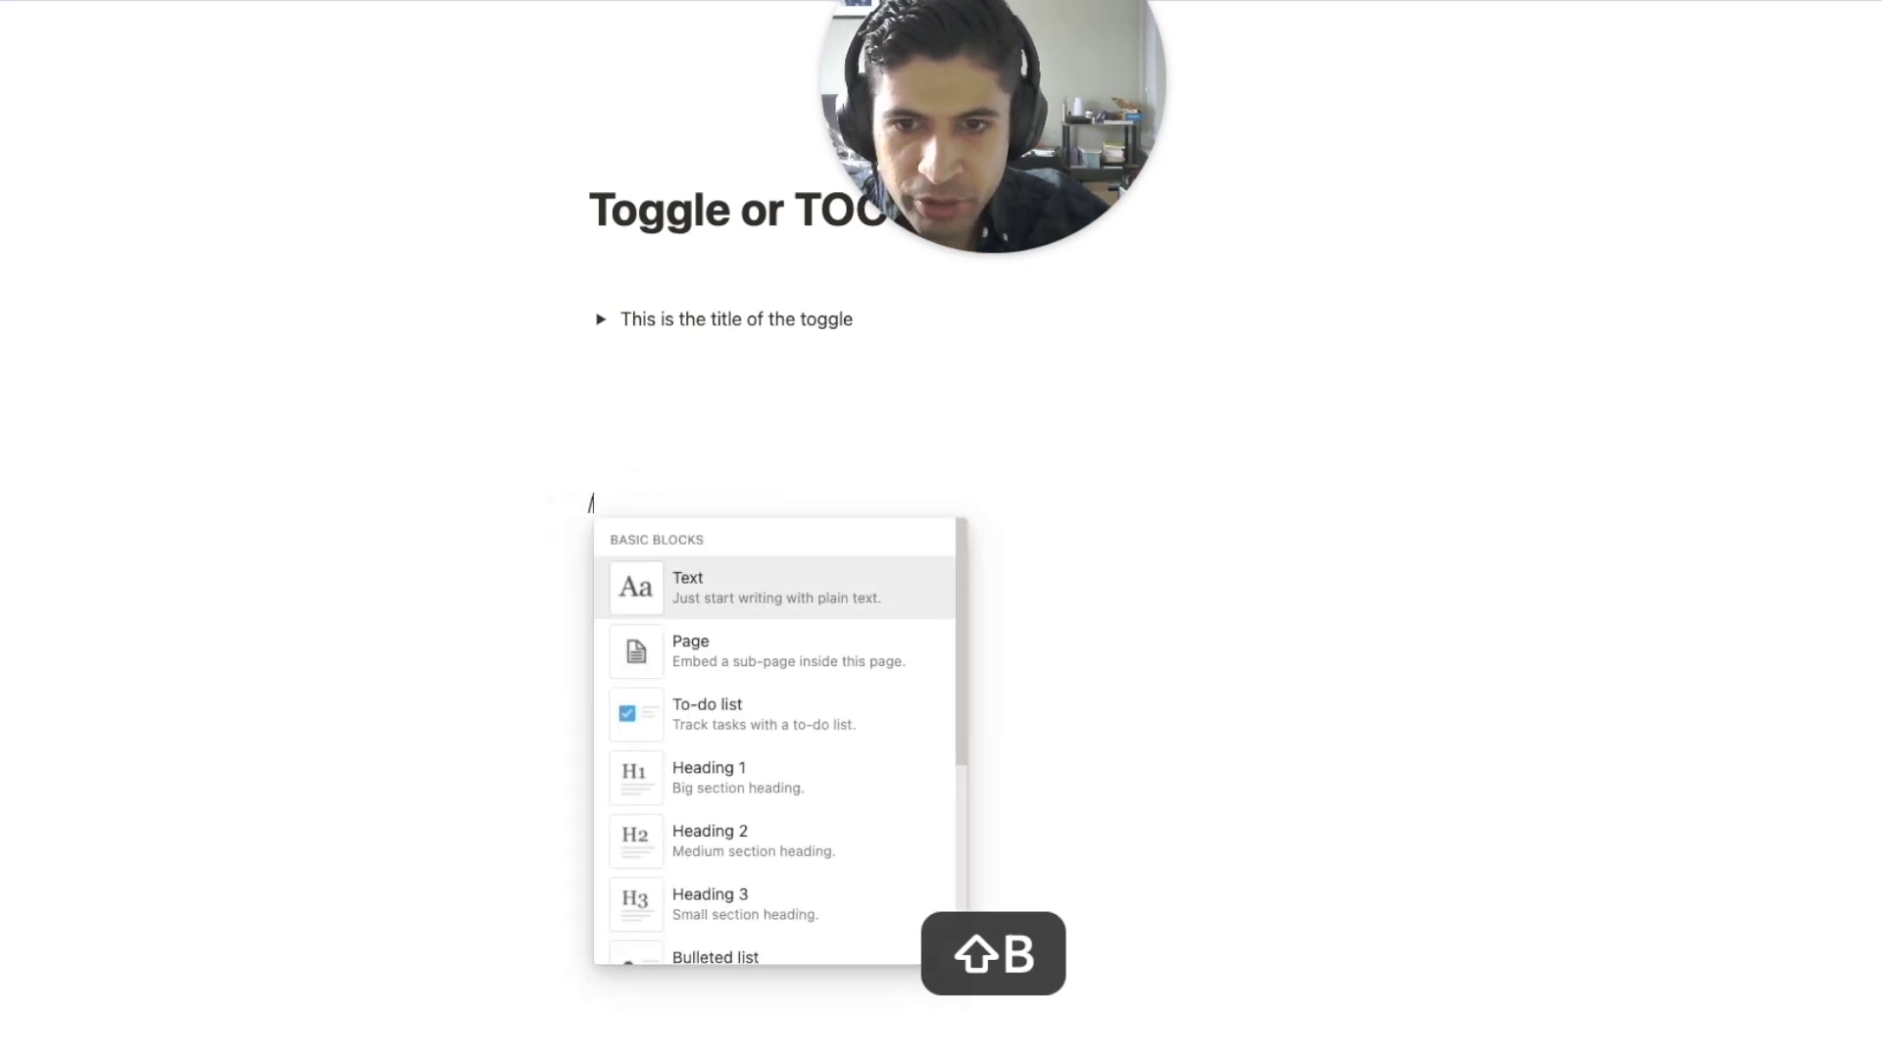
text(toc)
key(Return)
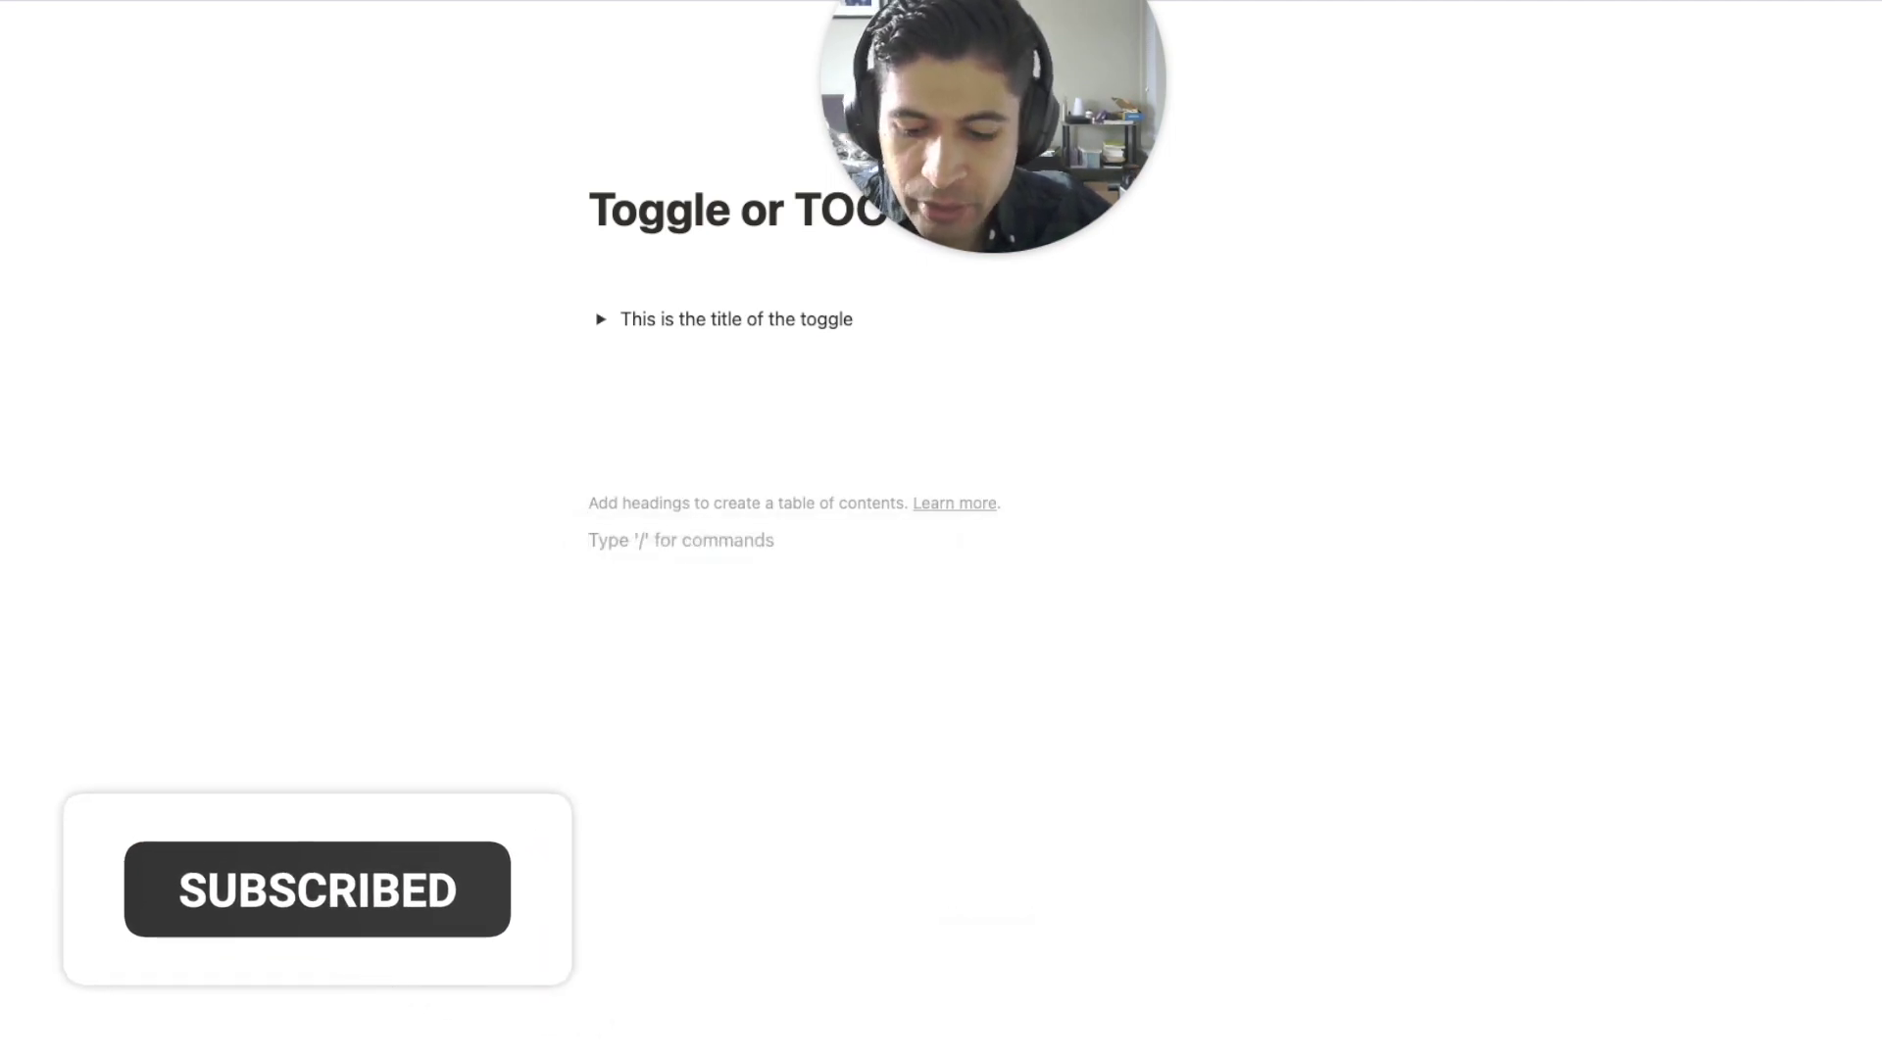
text(#)
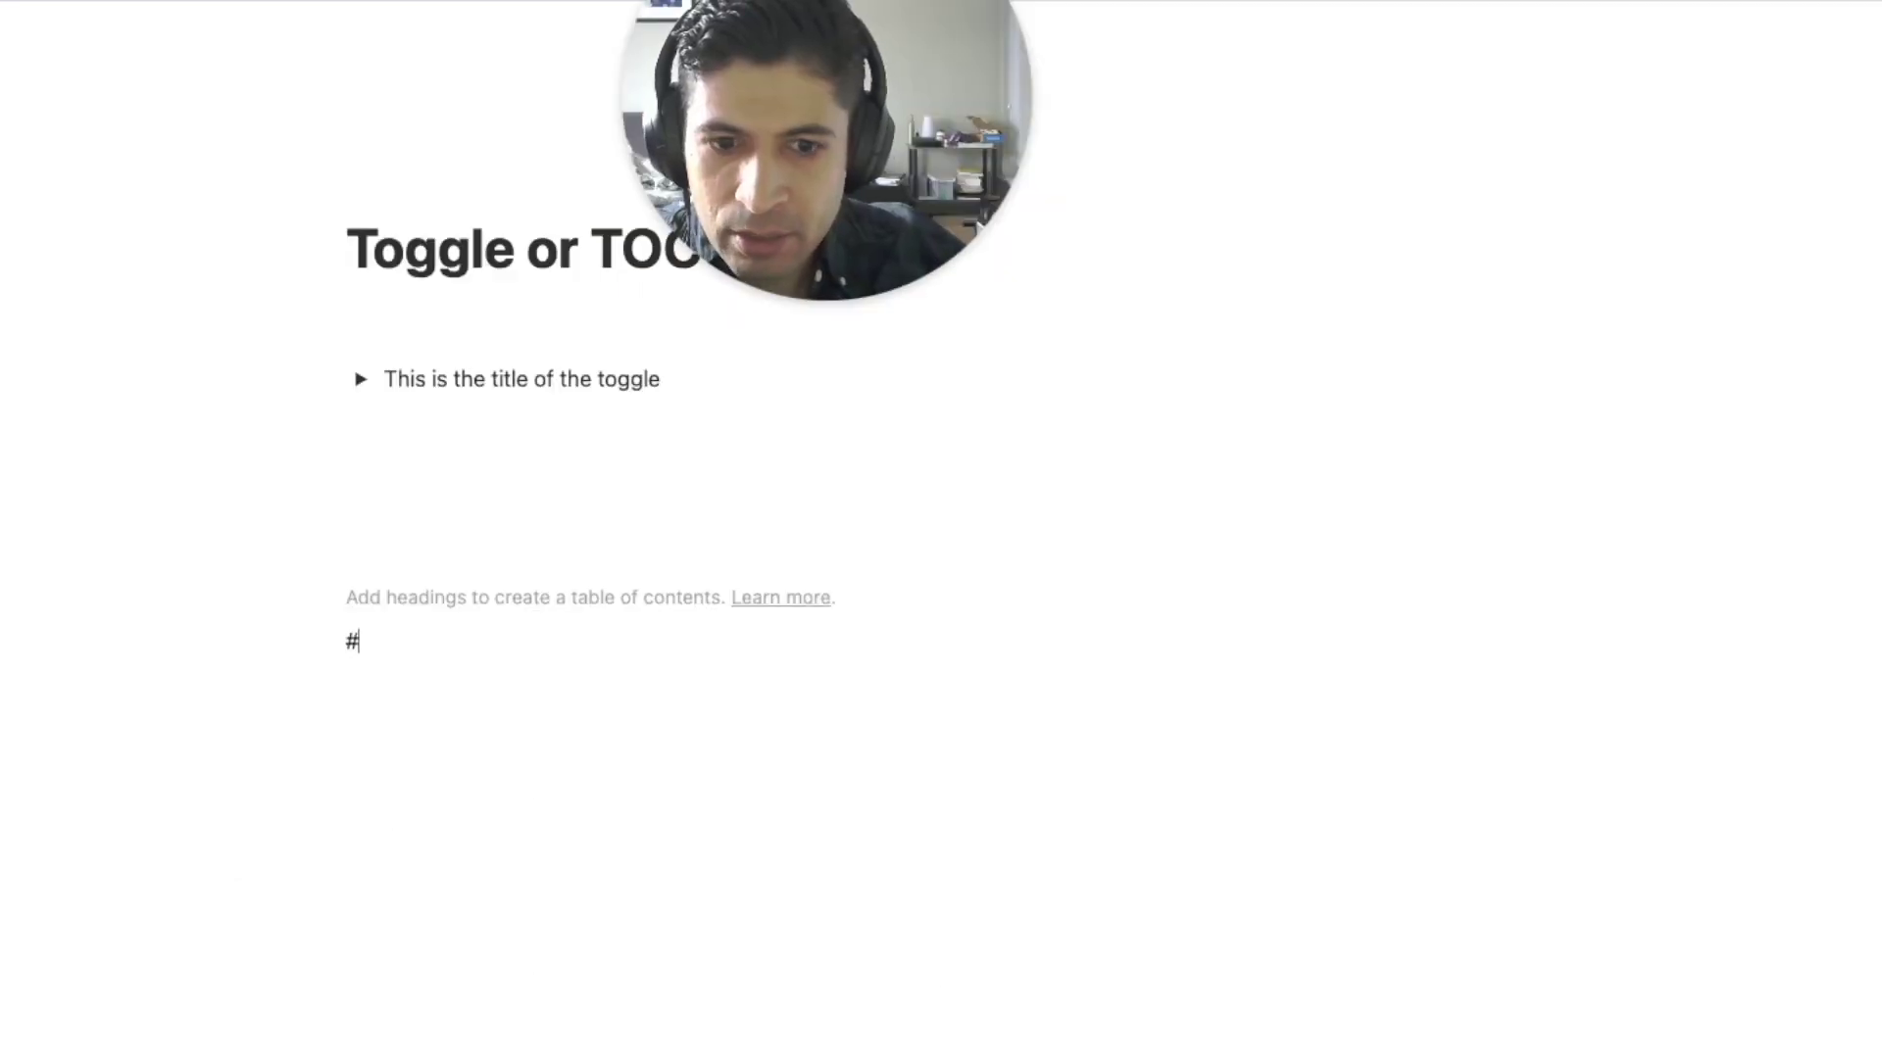
key(space)
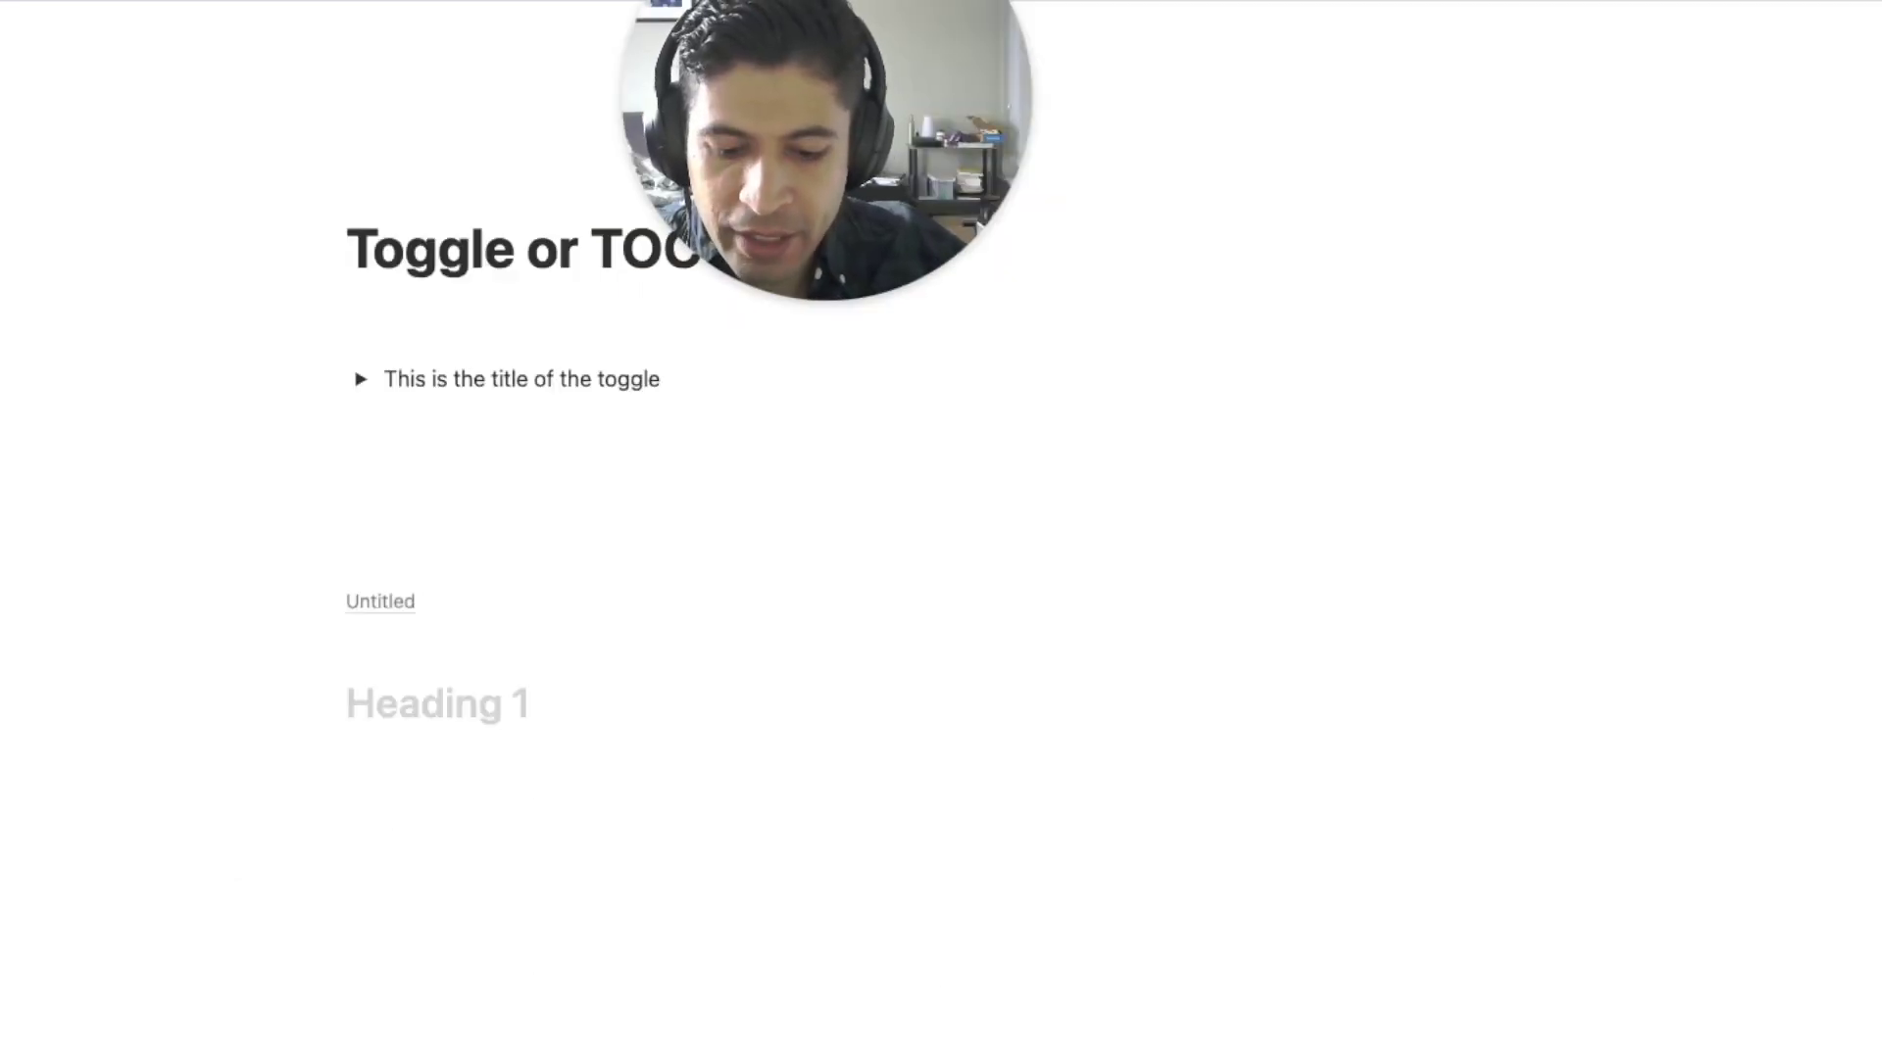
text(Title 1)
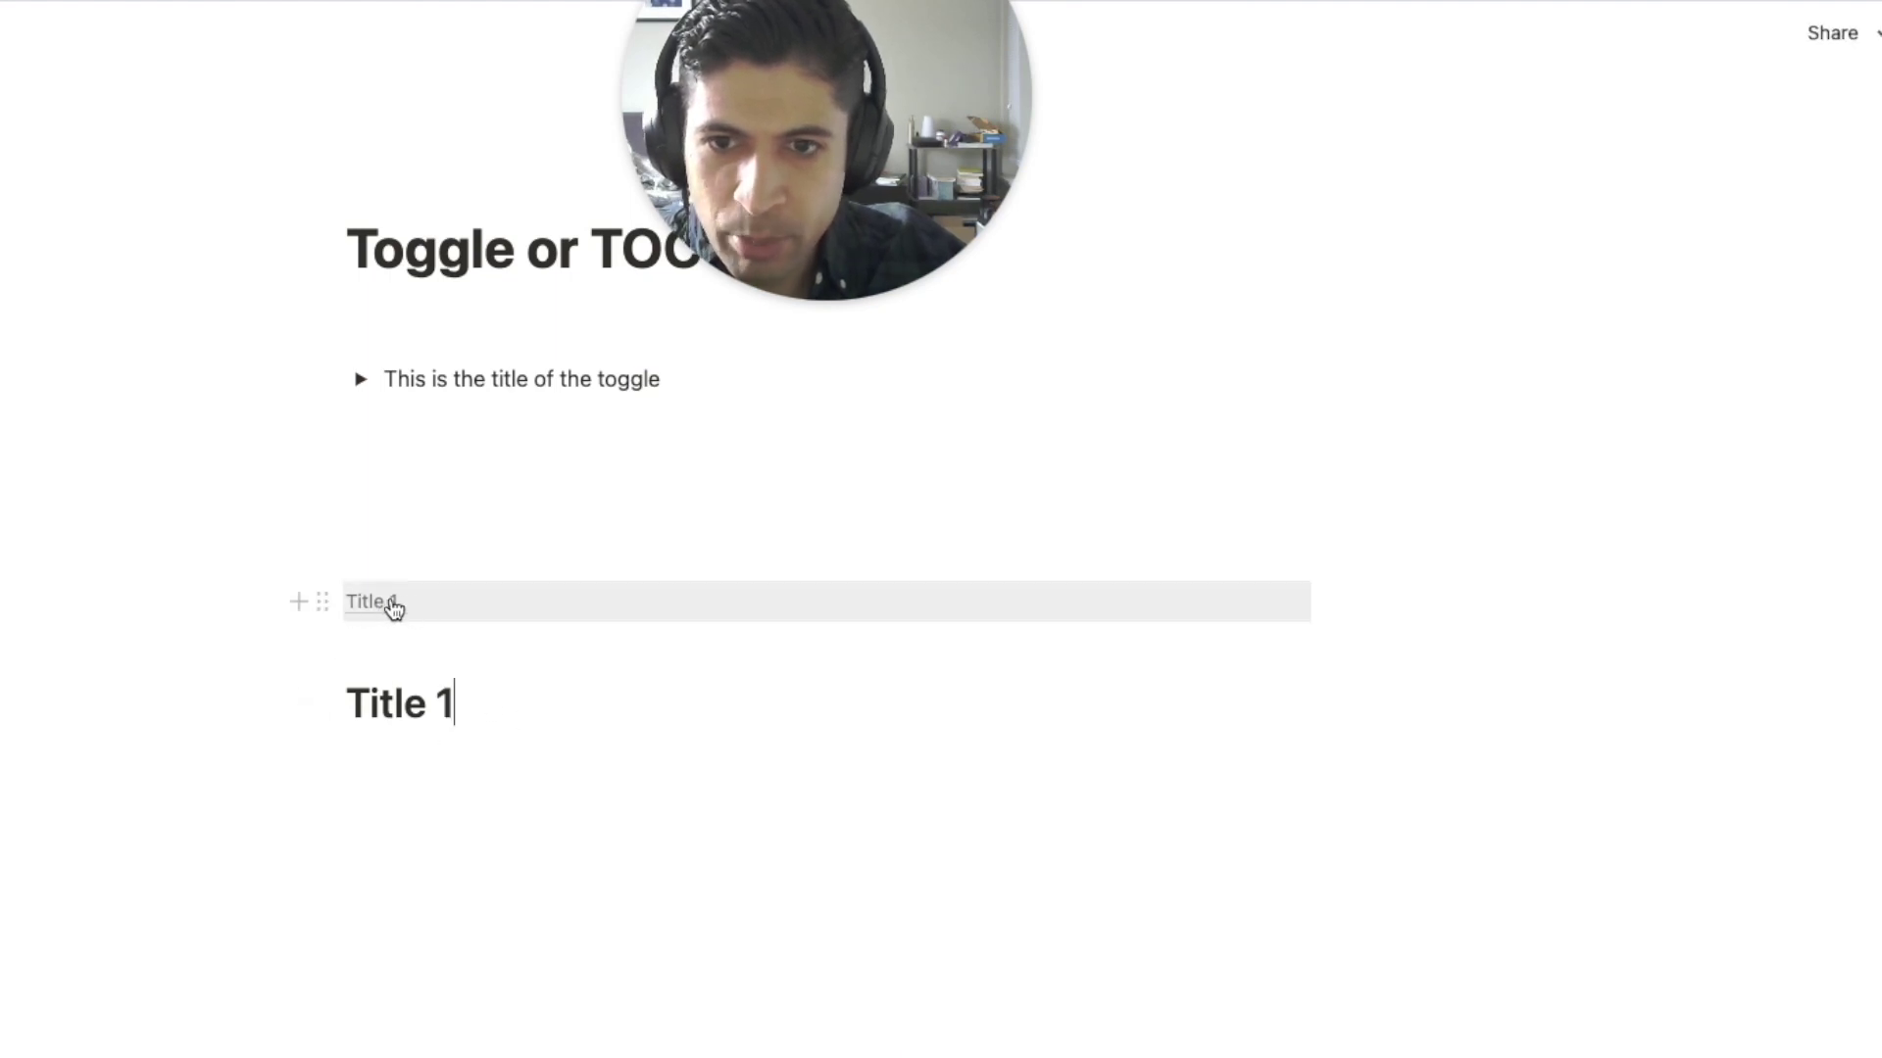
drag(322, 603, 421, 336)
- Add Heading 2 and Heading 3 below Title 1, renaming the second heading to 'Header 2'
click(468, 700)
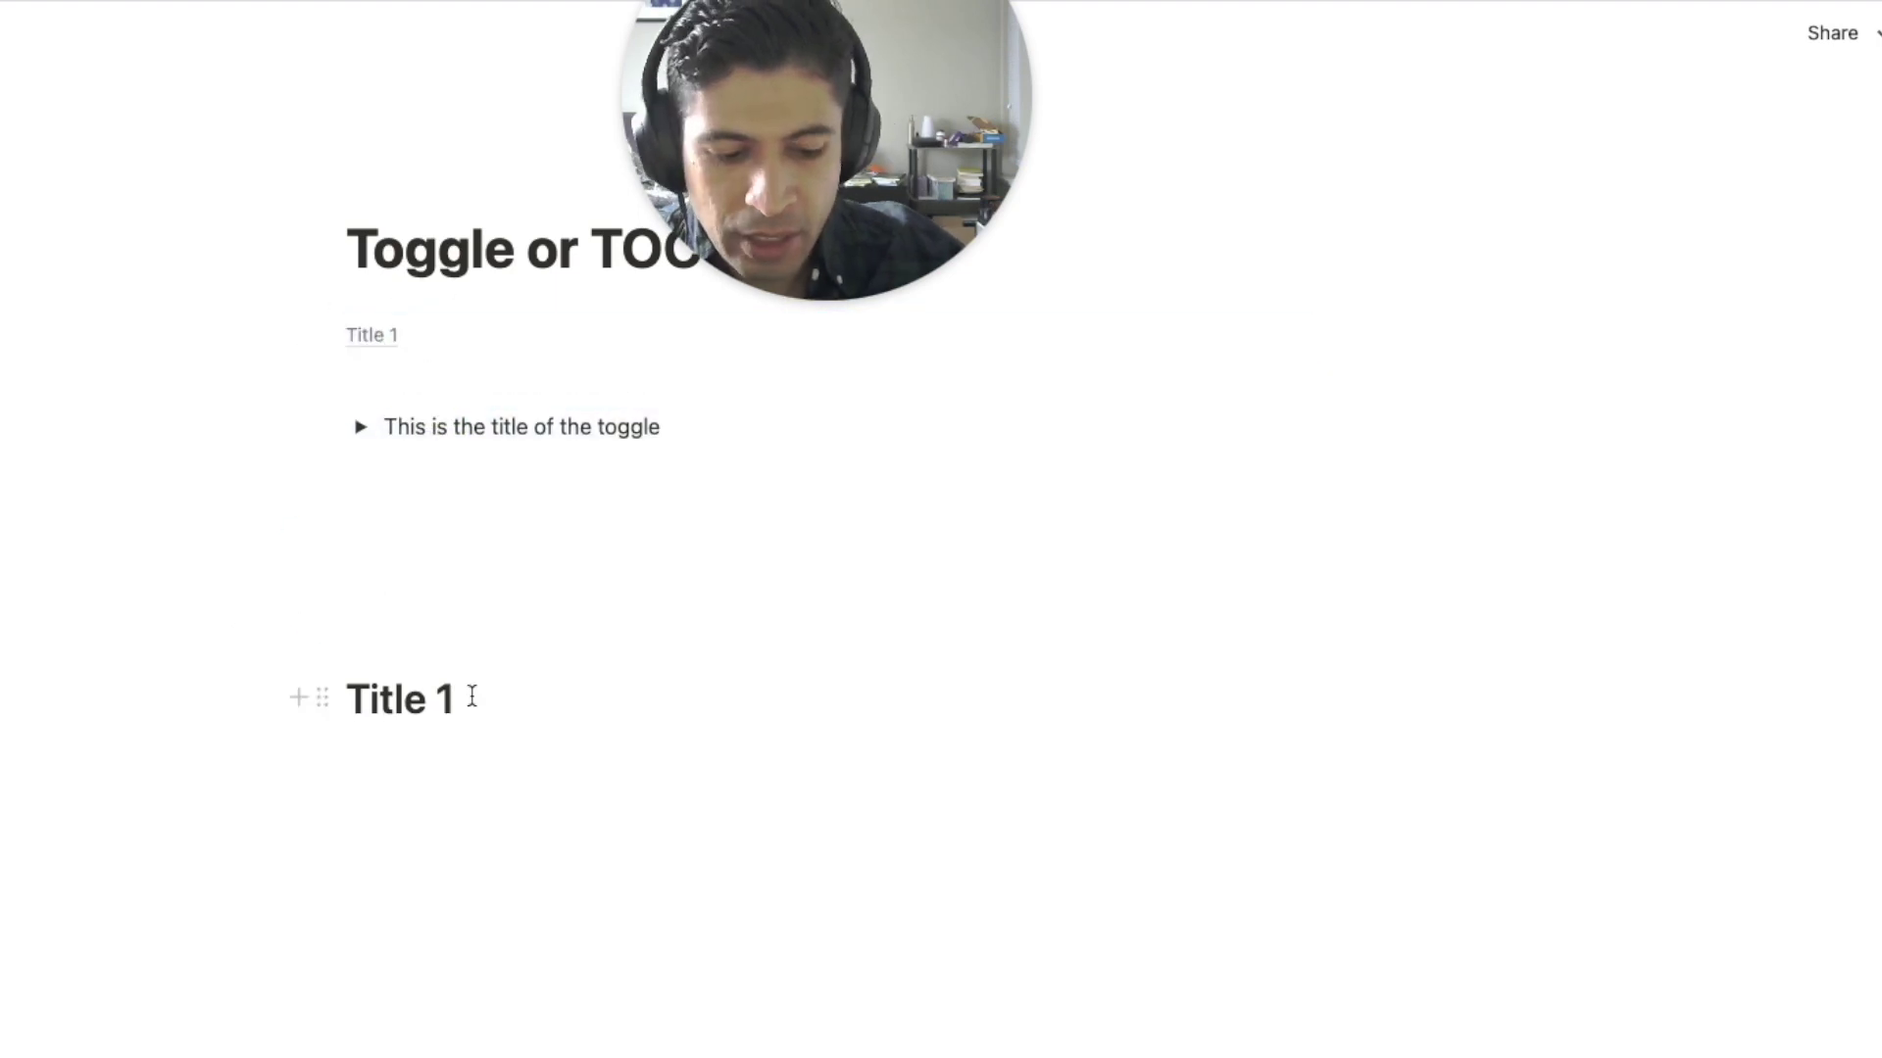
key(Return)
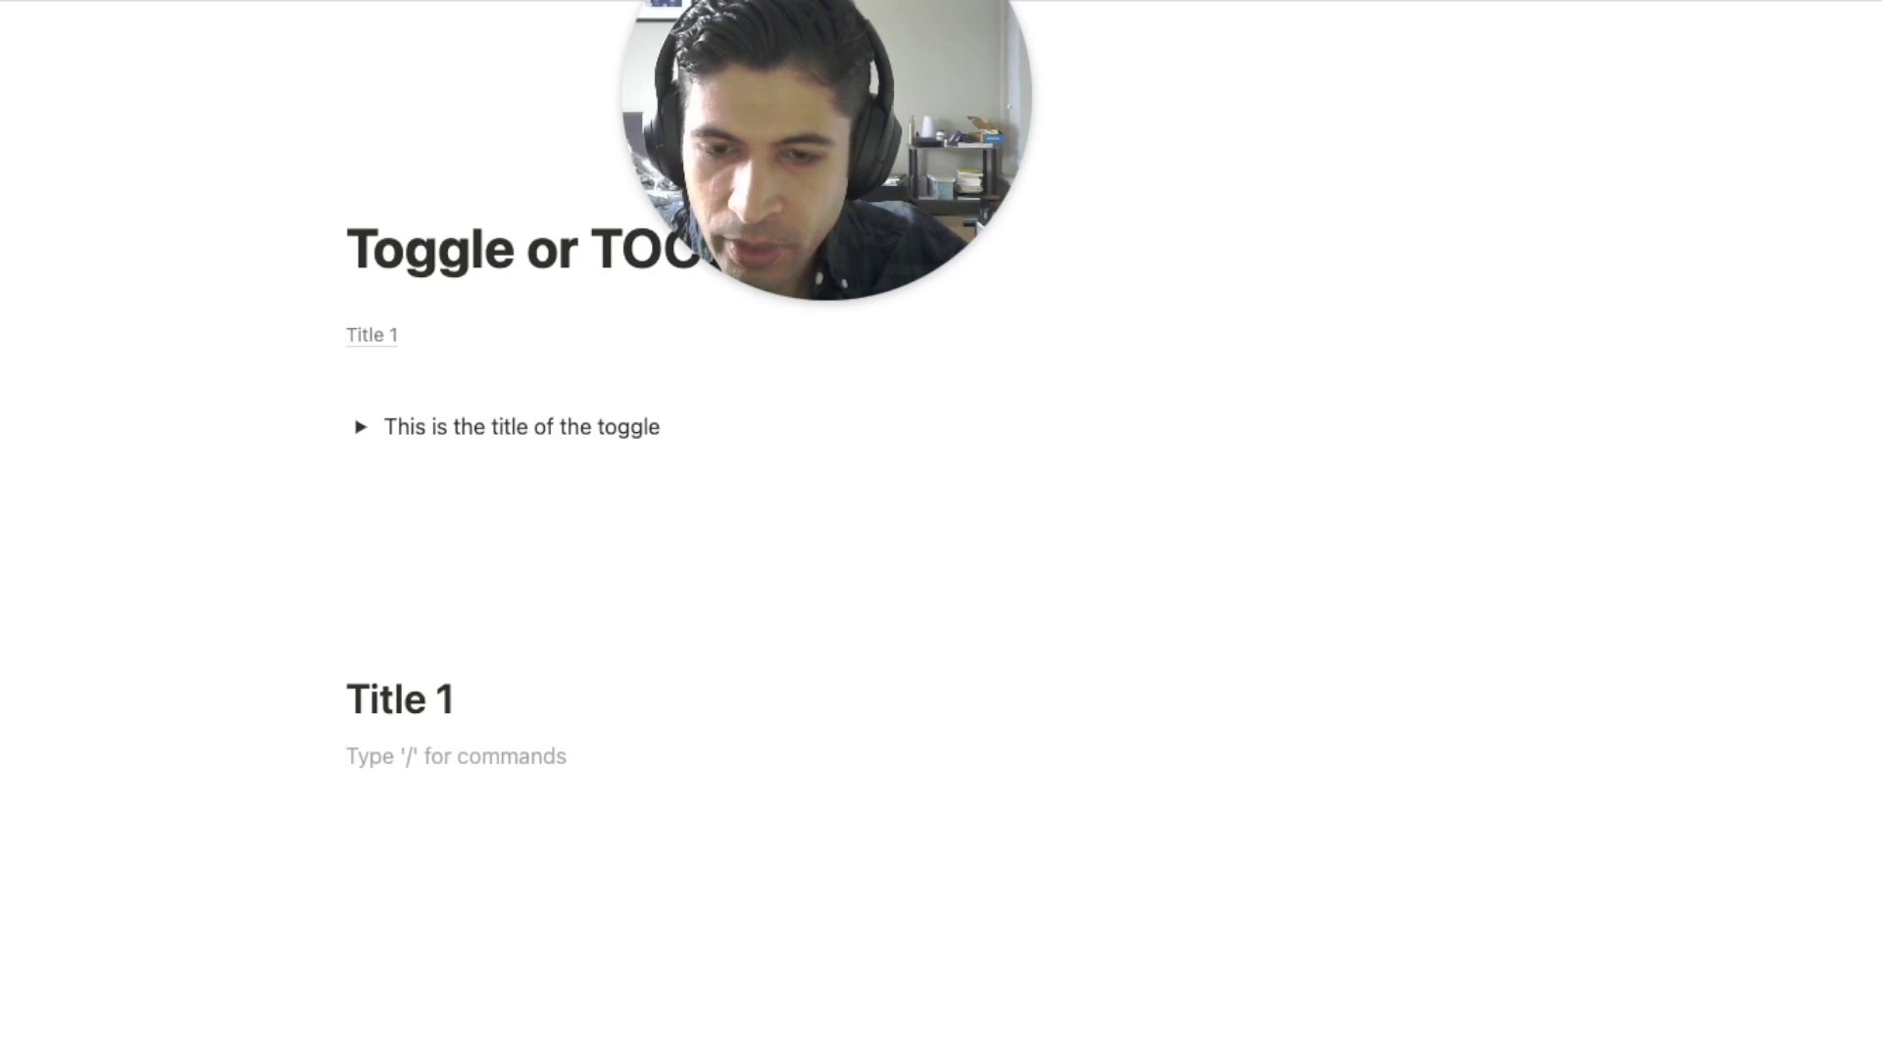
text(##)
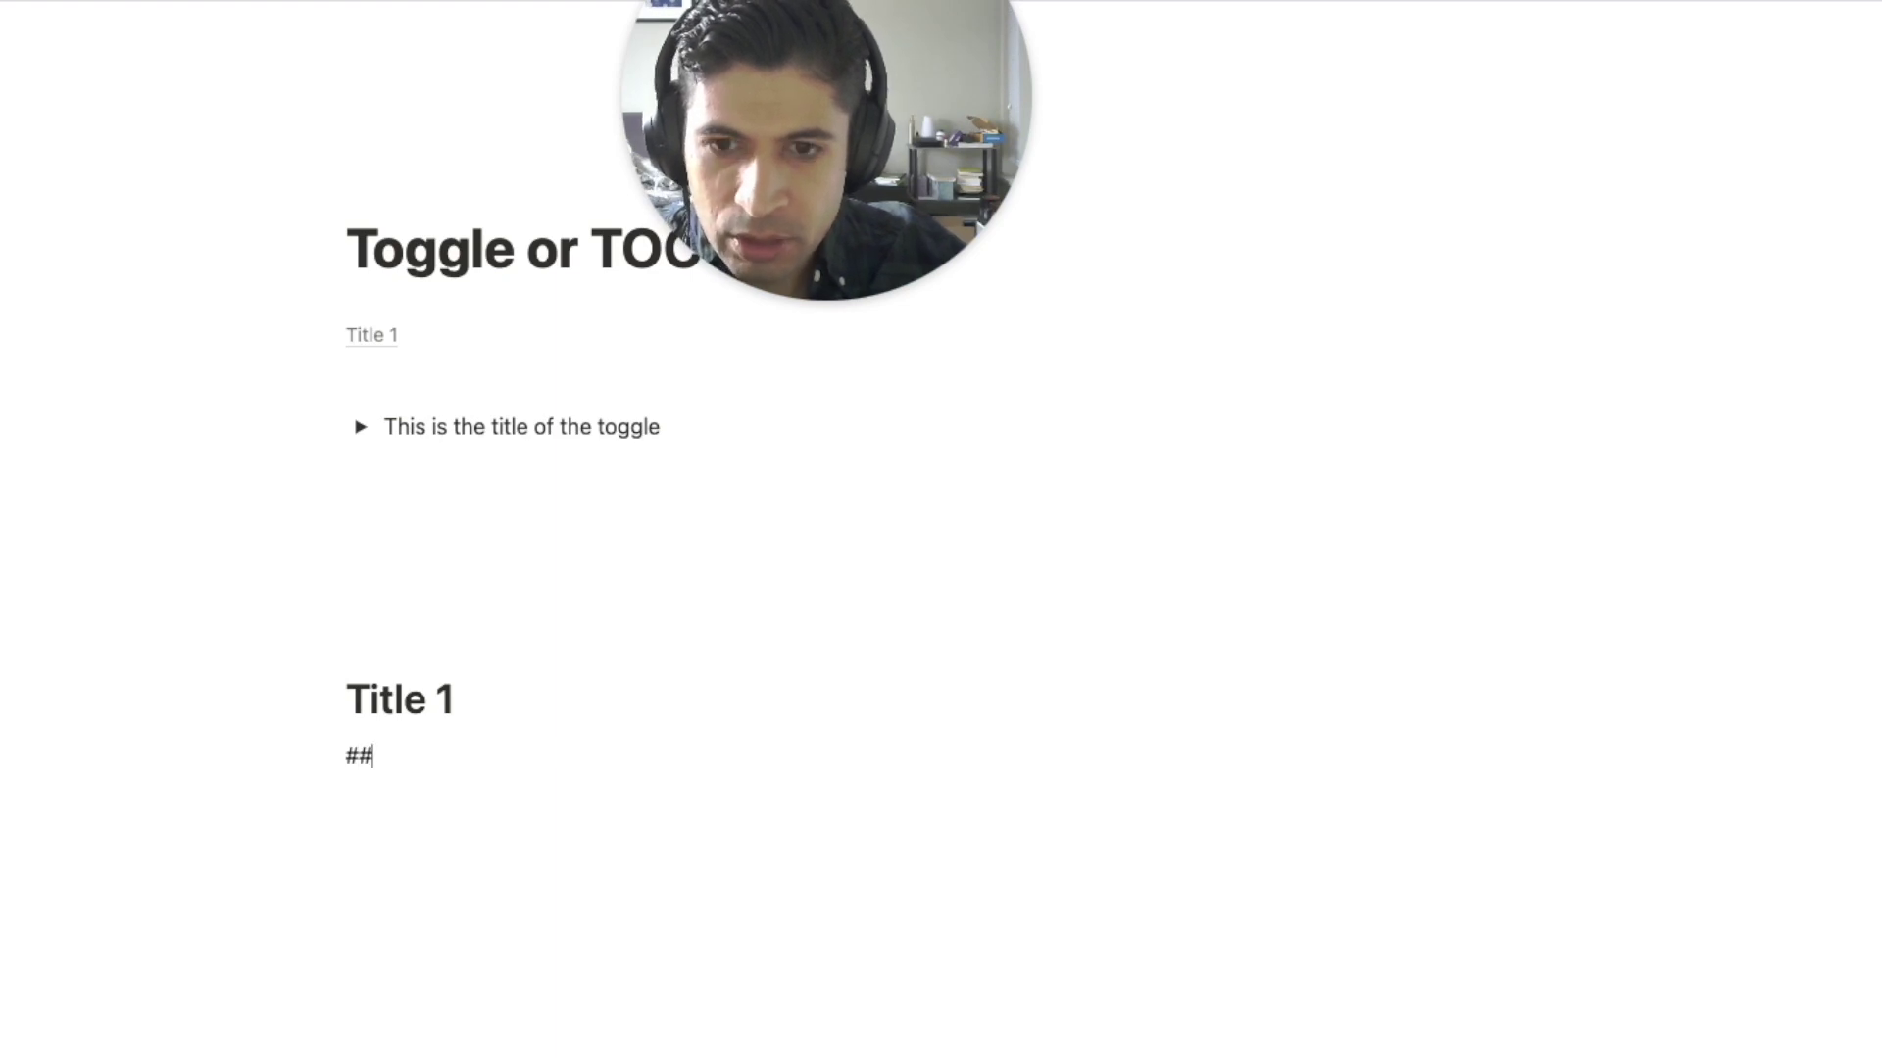
key(space)
text(Tietl)
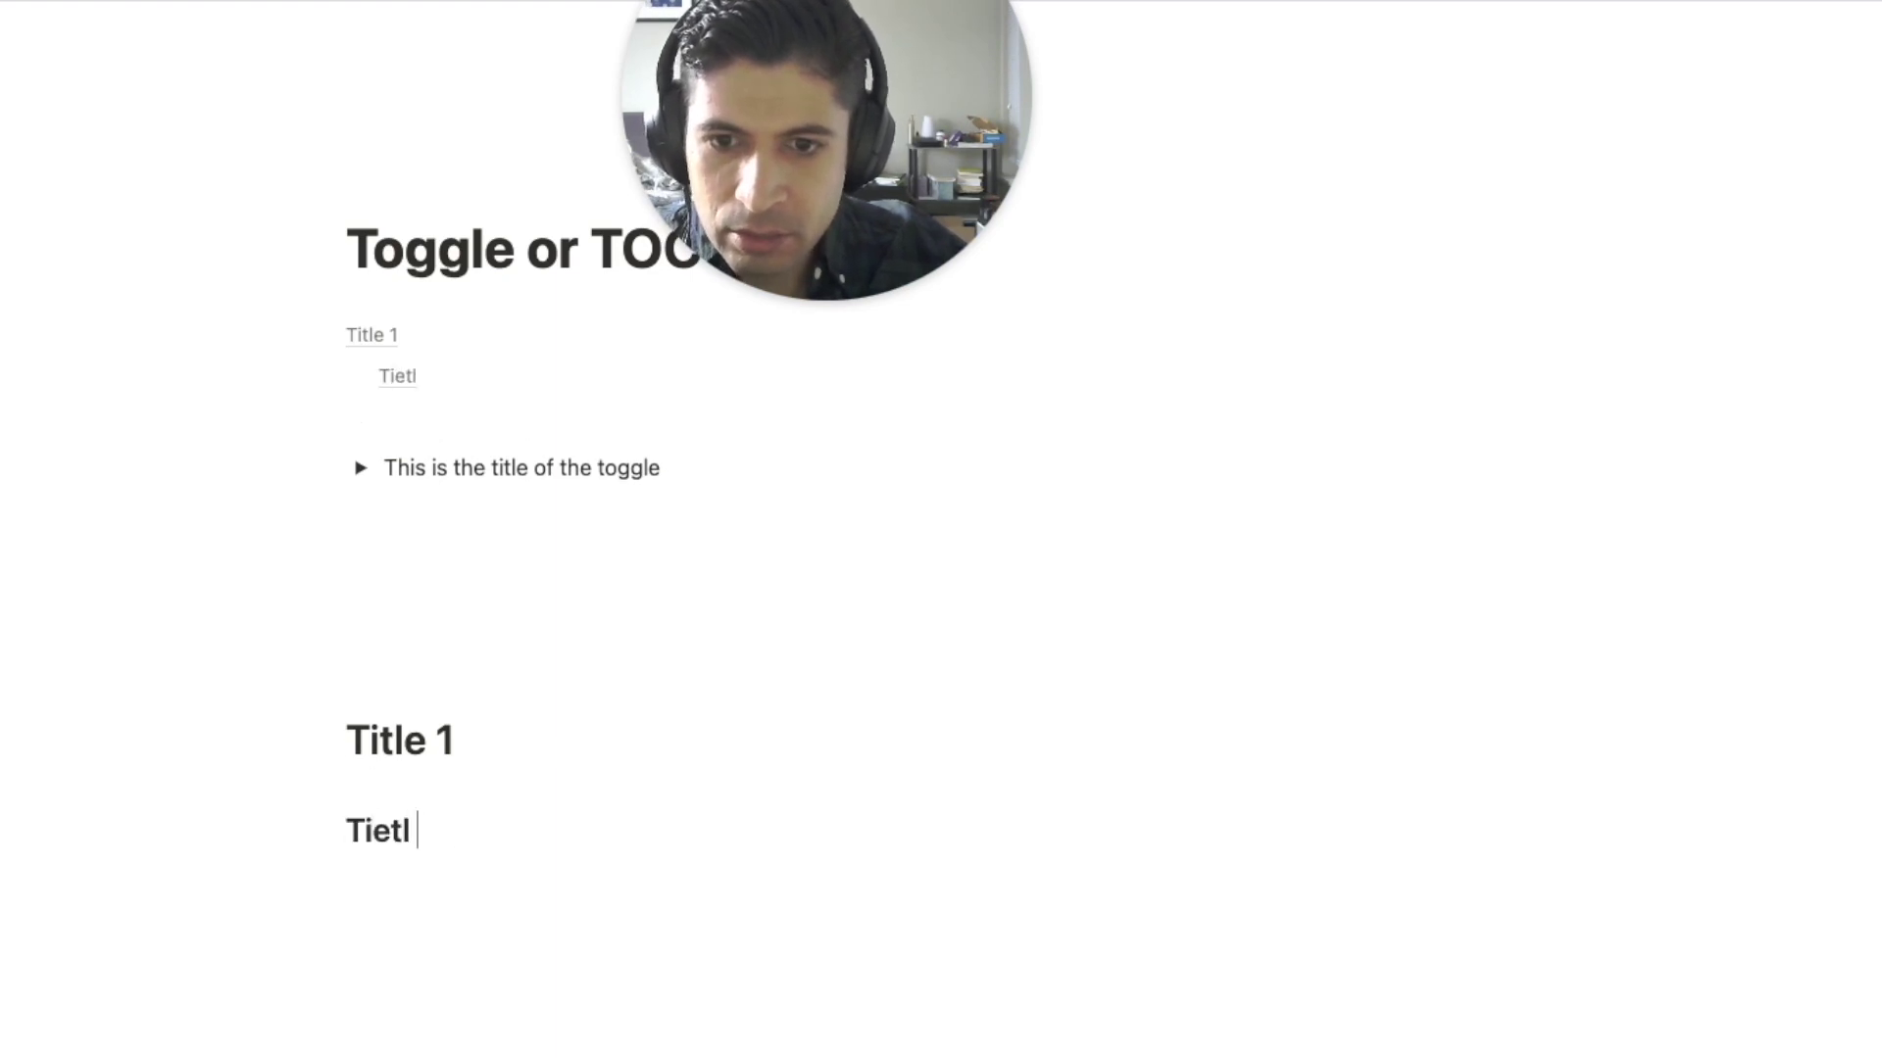
key(BackSpace)
key(BackSpace)
text(Titl)
key(Return)
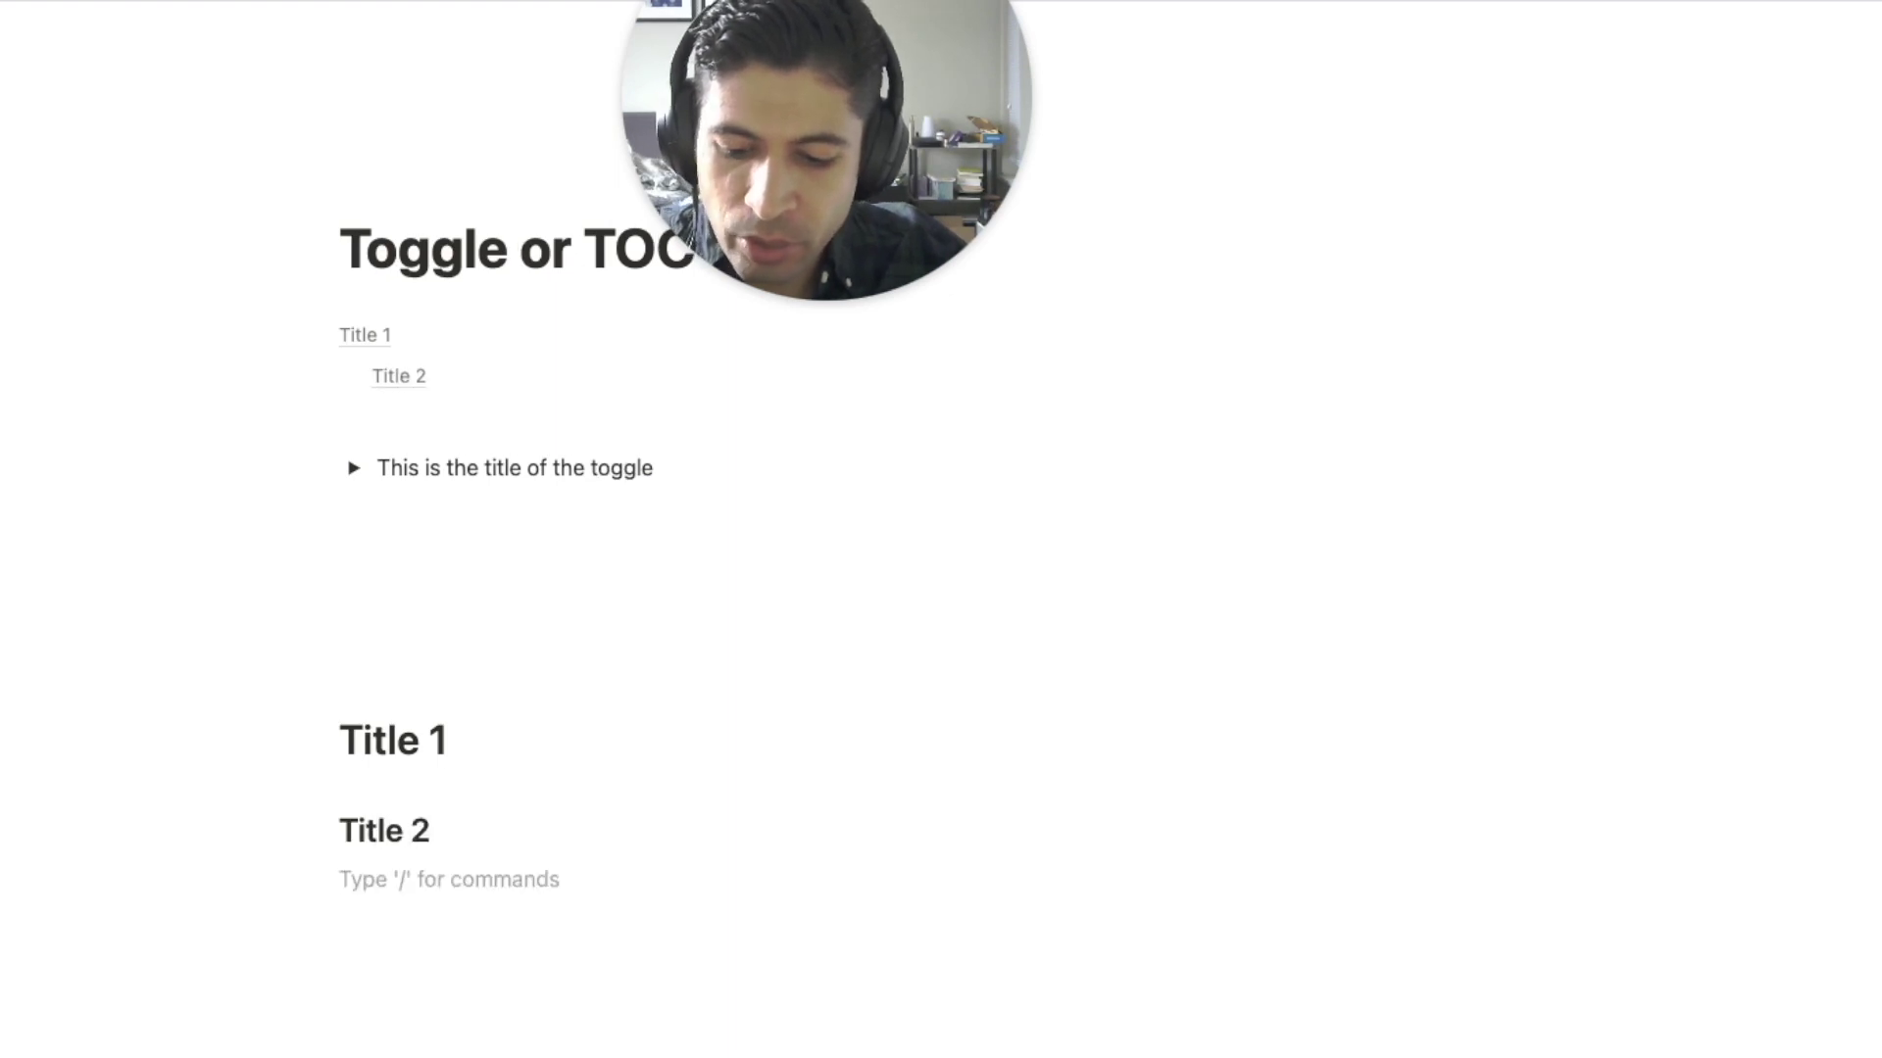
text(###)
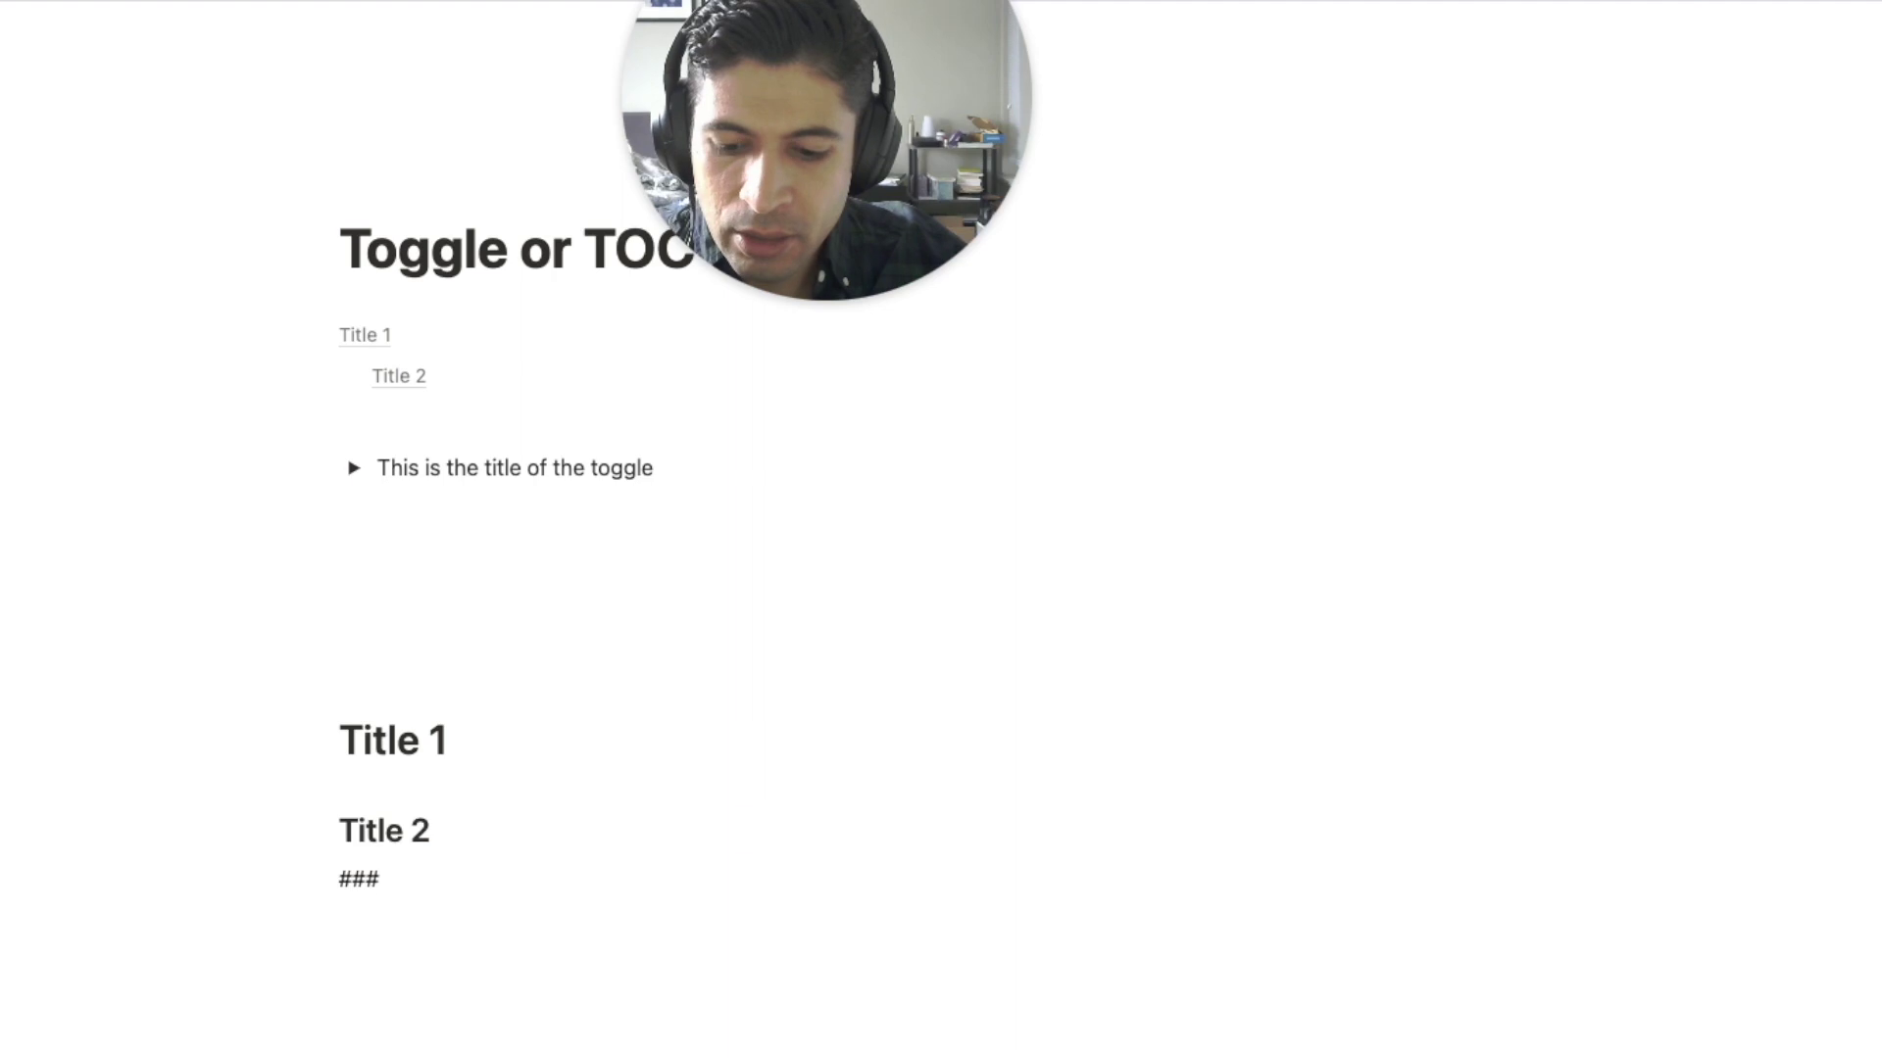
key(space)
text(Title 3)
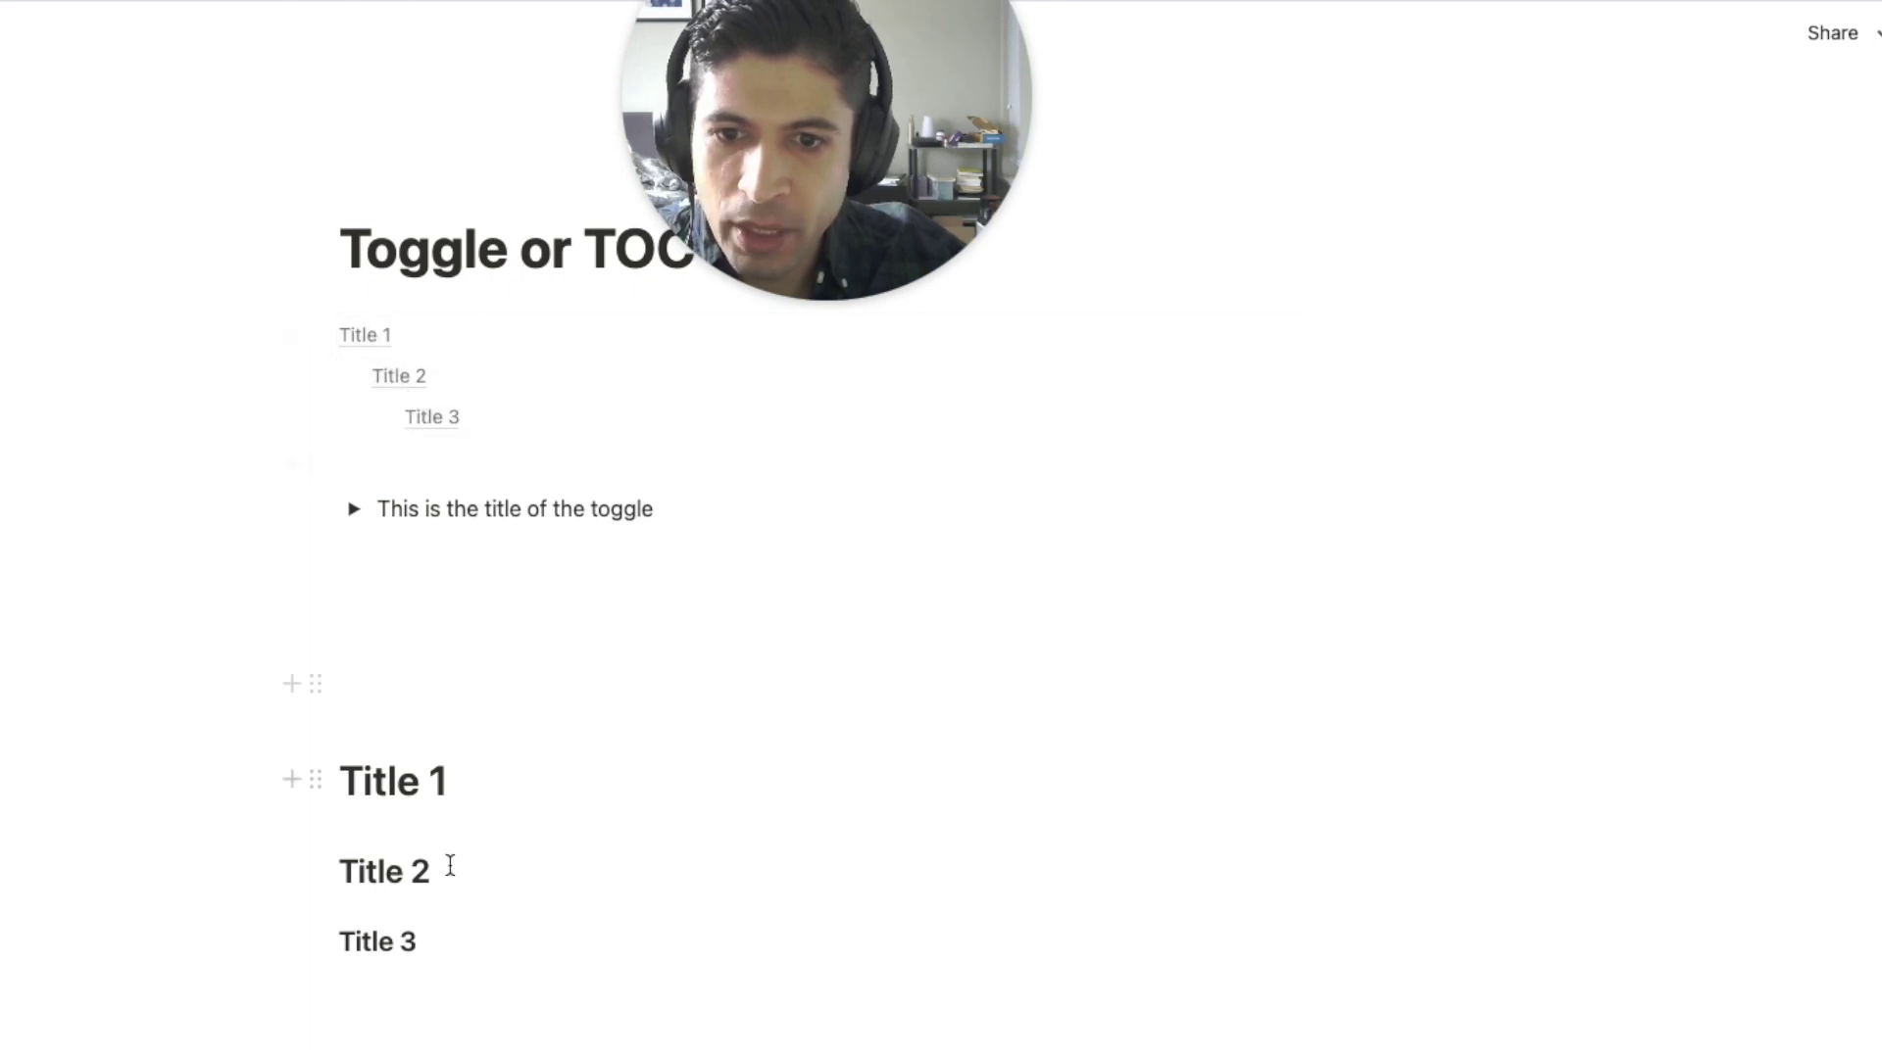
drag(441, 875, 339, 873)
text(Head)
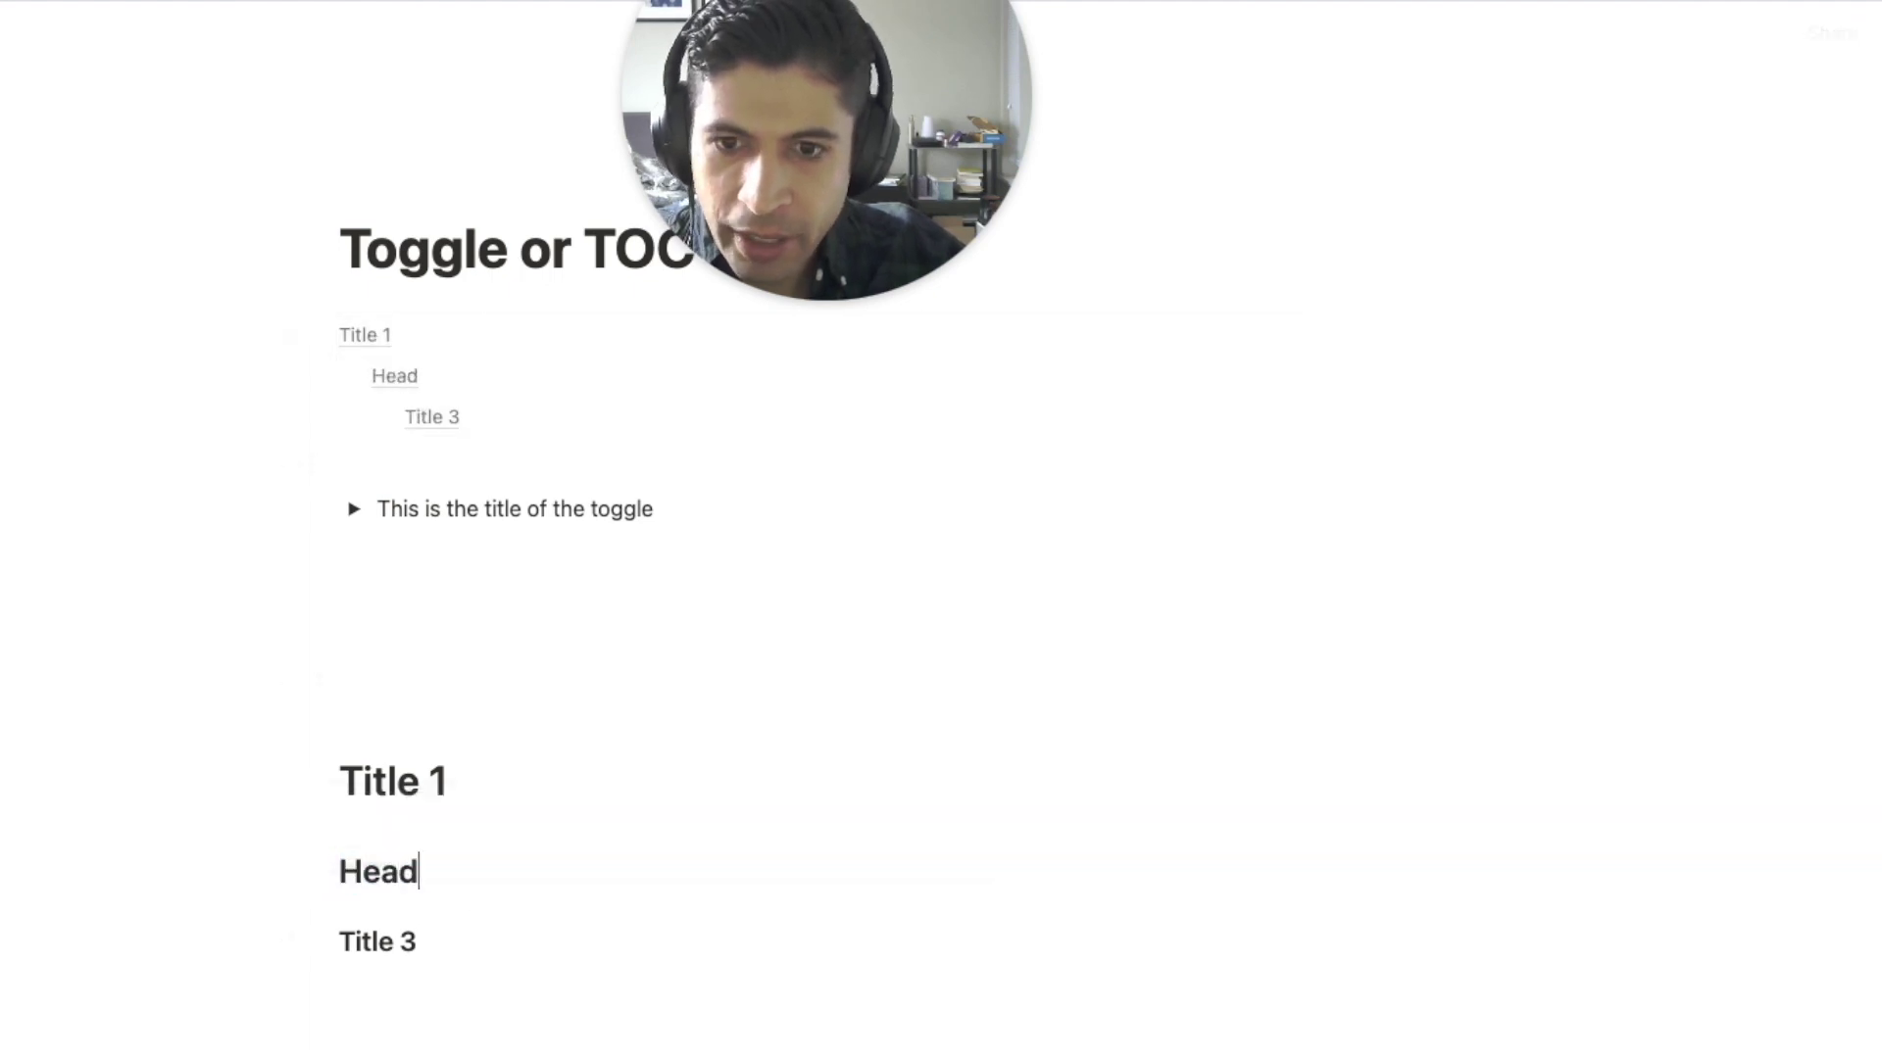
text(er 2)
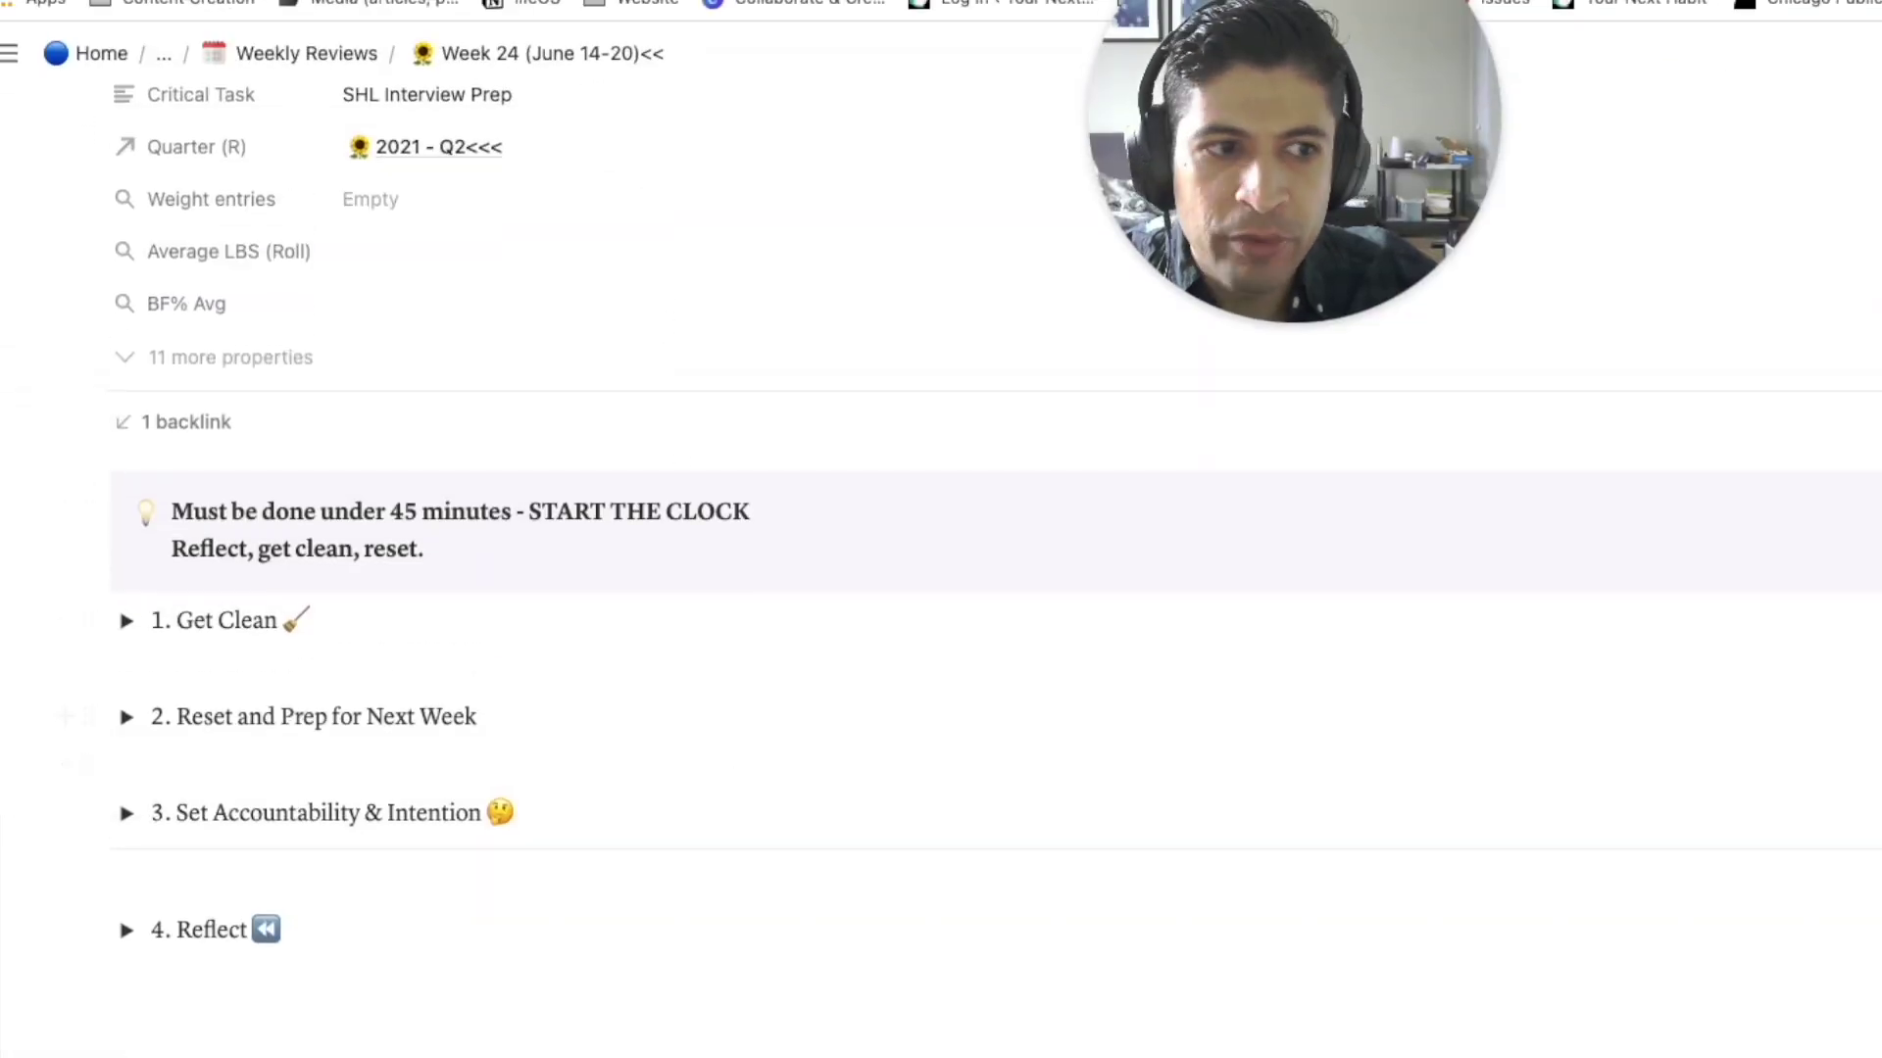
scroll(941, 588, up, 1)
scroll(466, 178, up, 5)
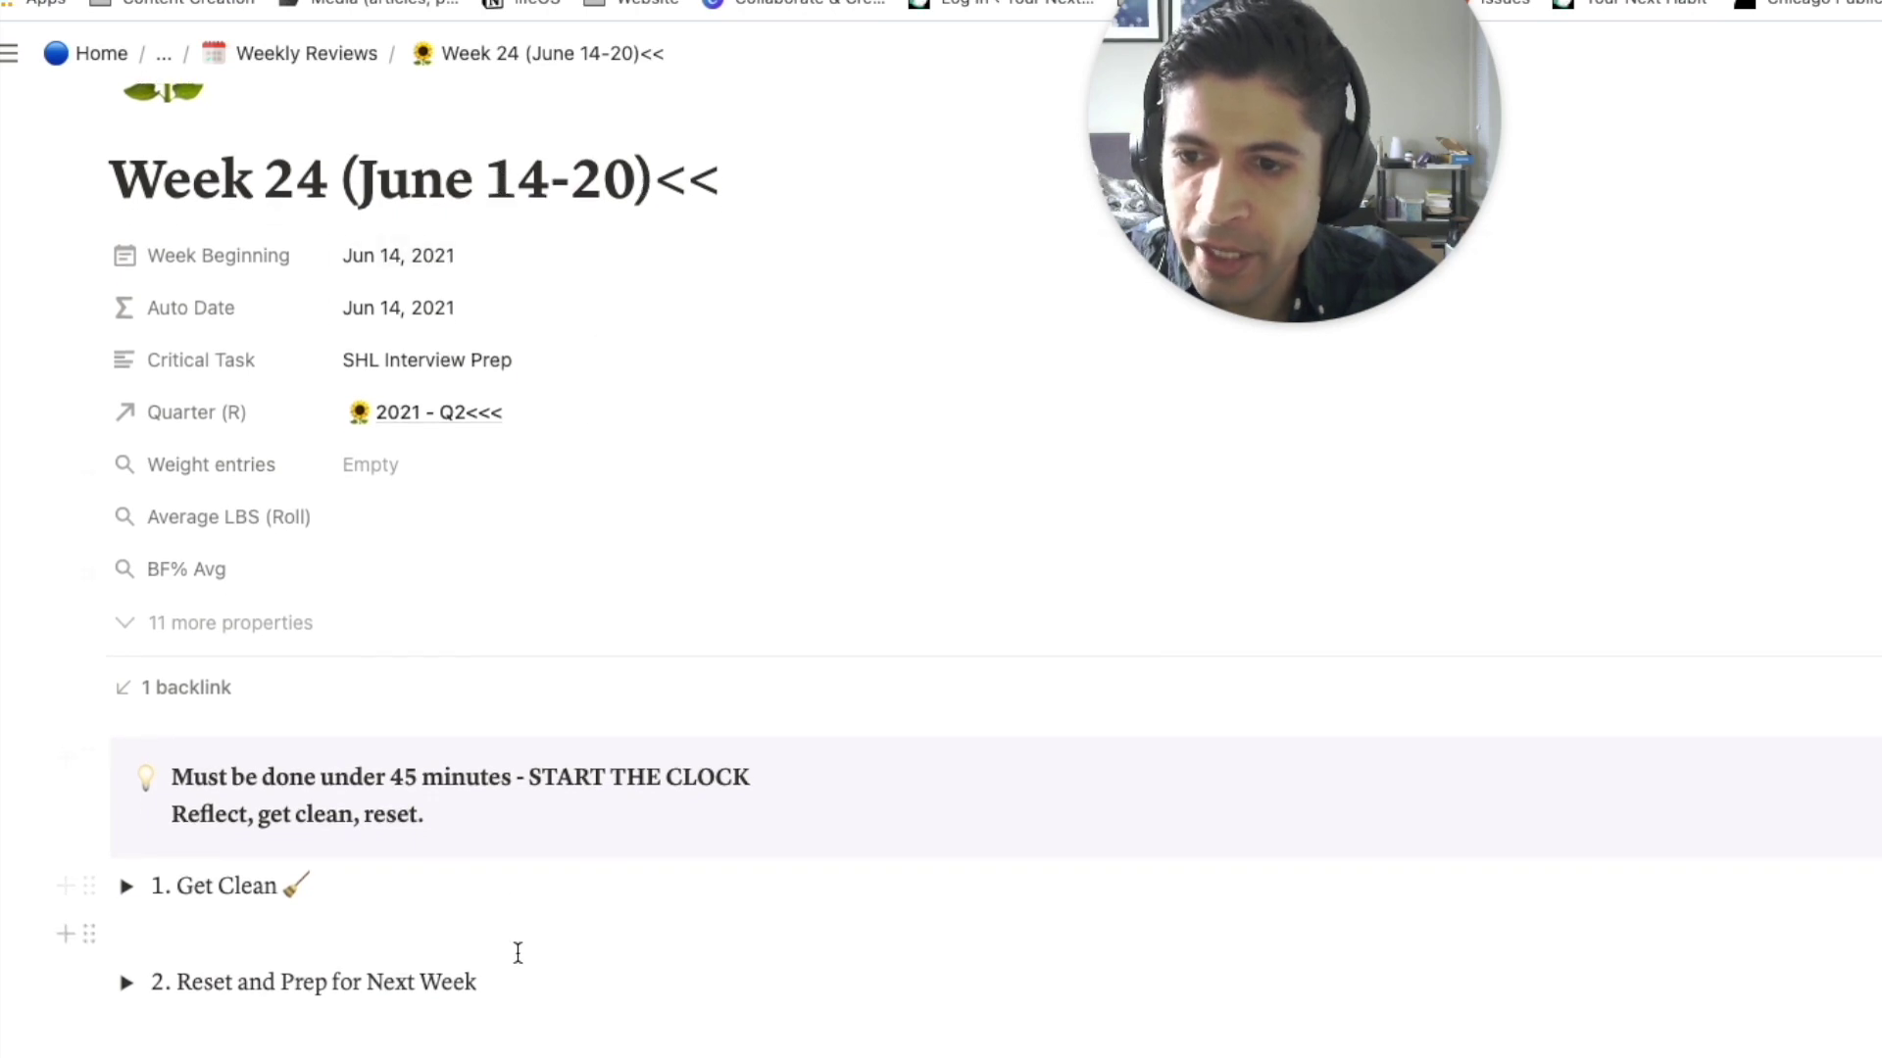
scroll(518, 954, down, 3)
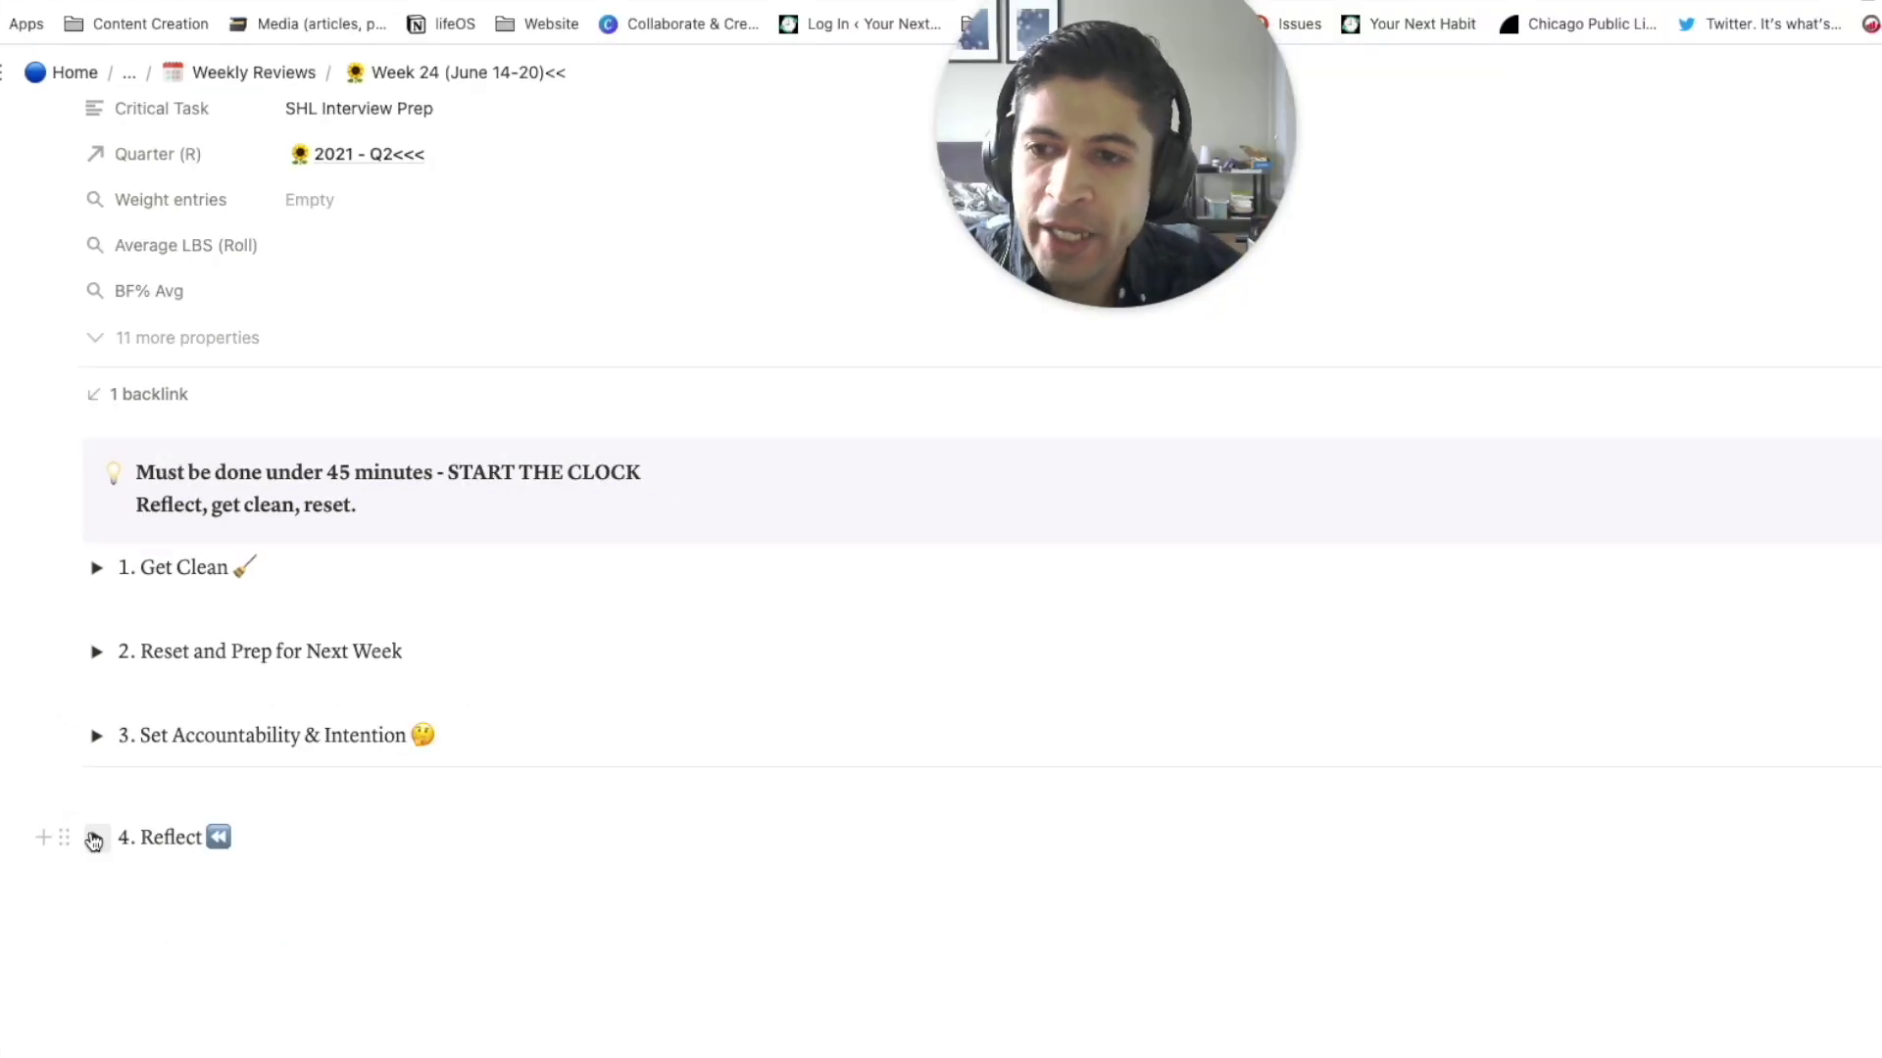
- Expand and collapse Week 24 sections 1. Get Clean, 2. Reset and Prep, and 3. Set Accountability
click(93, 570)
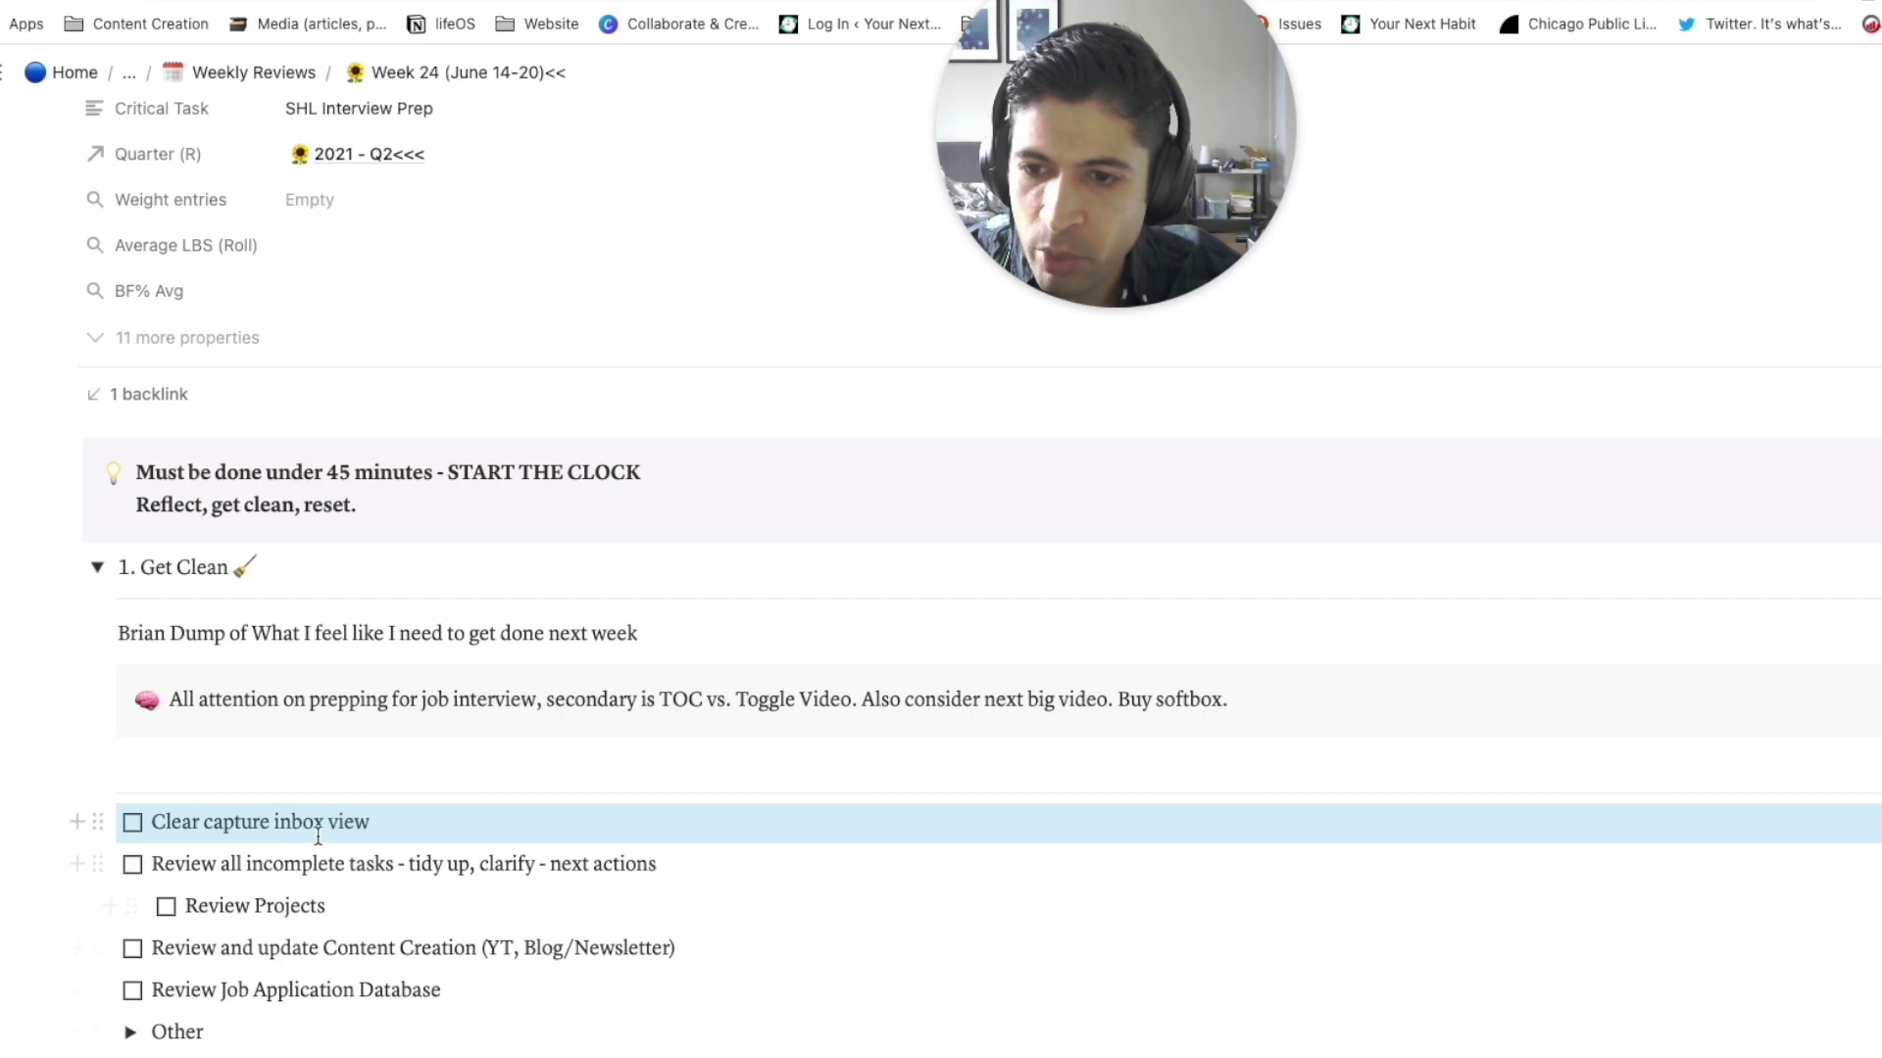
click(95, 568)
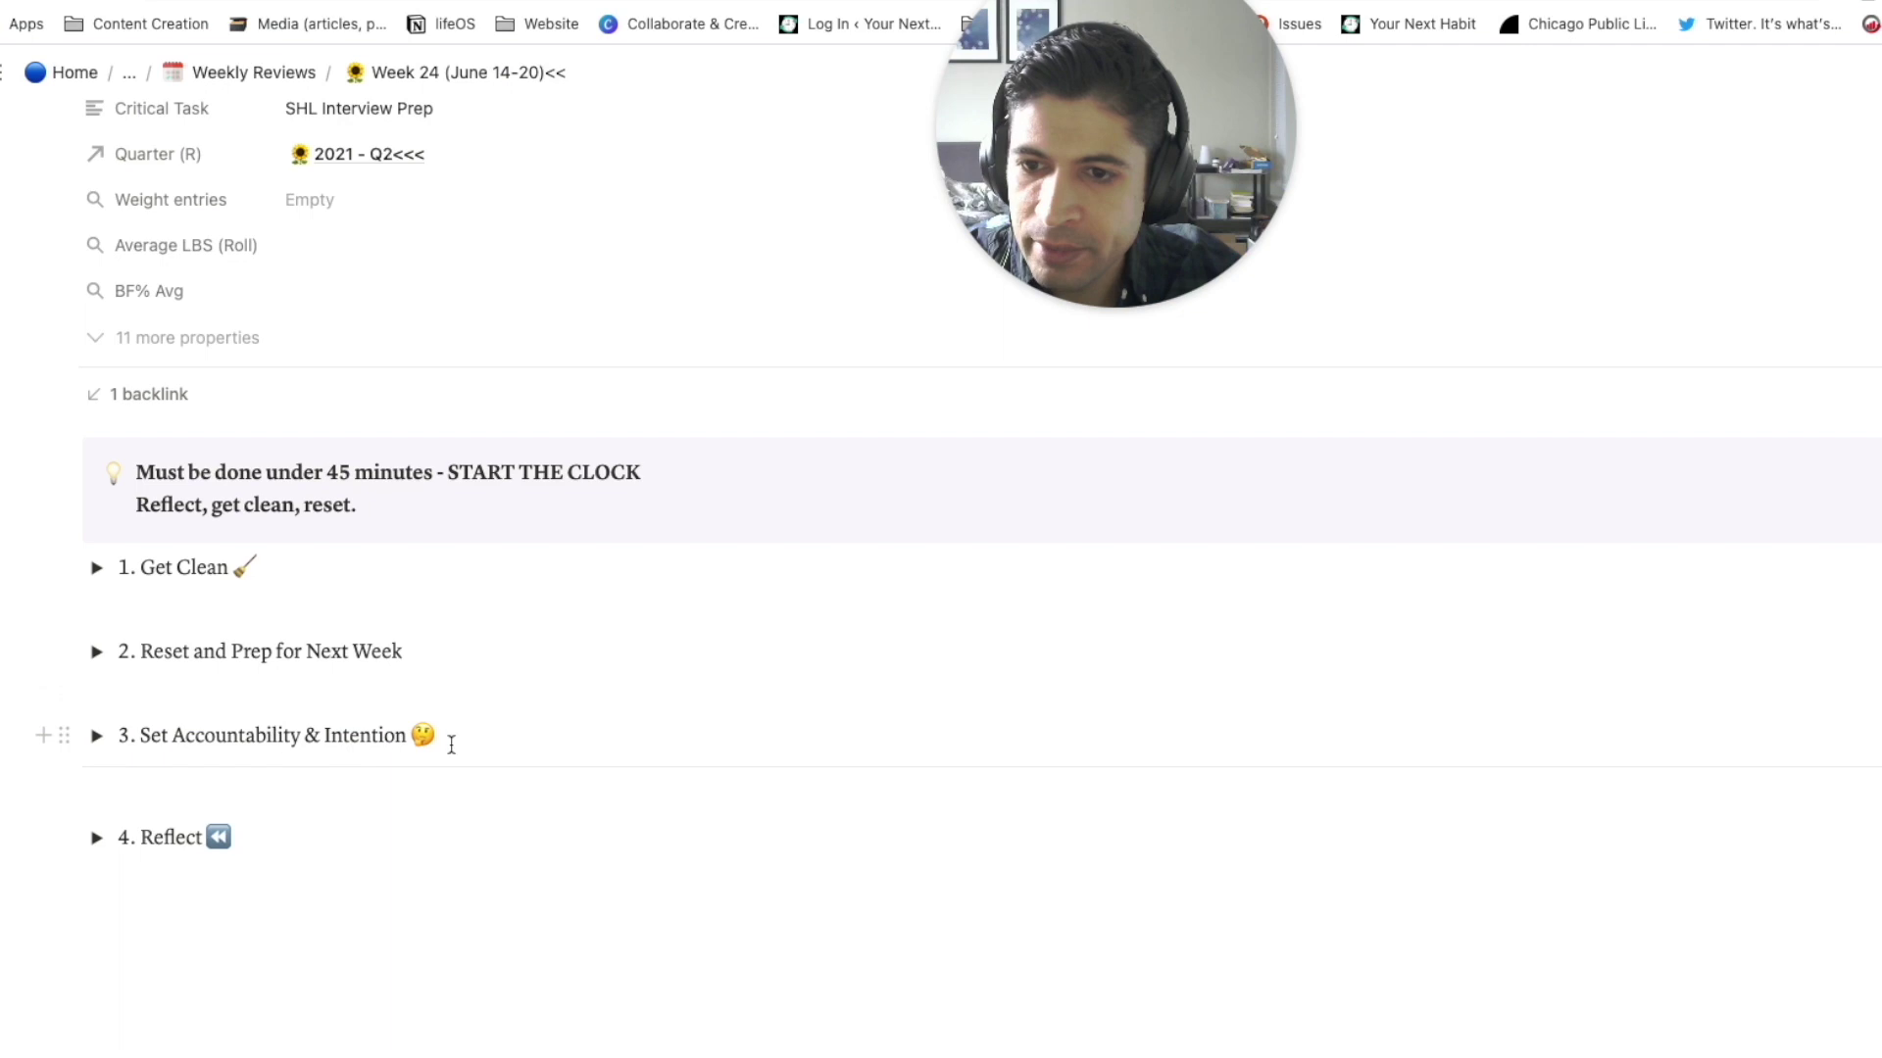
click(95, 650)
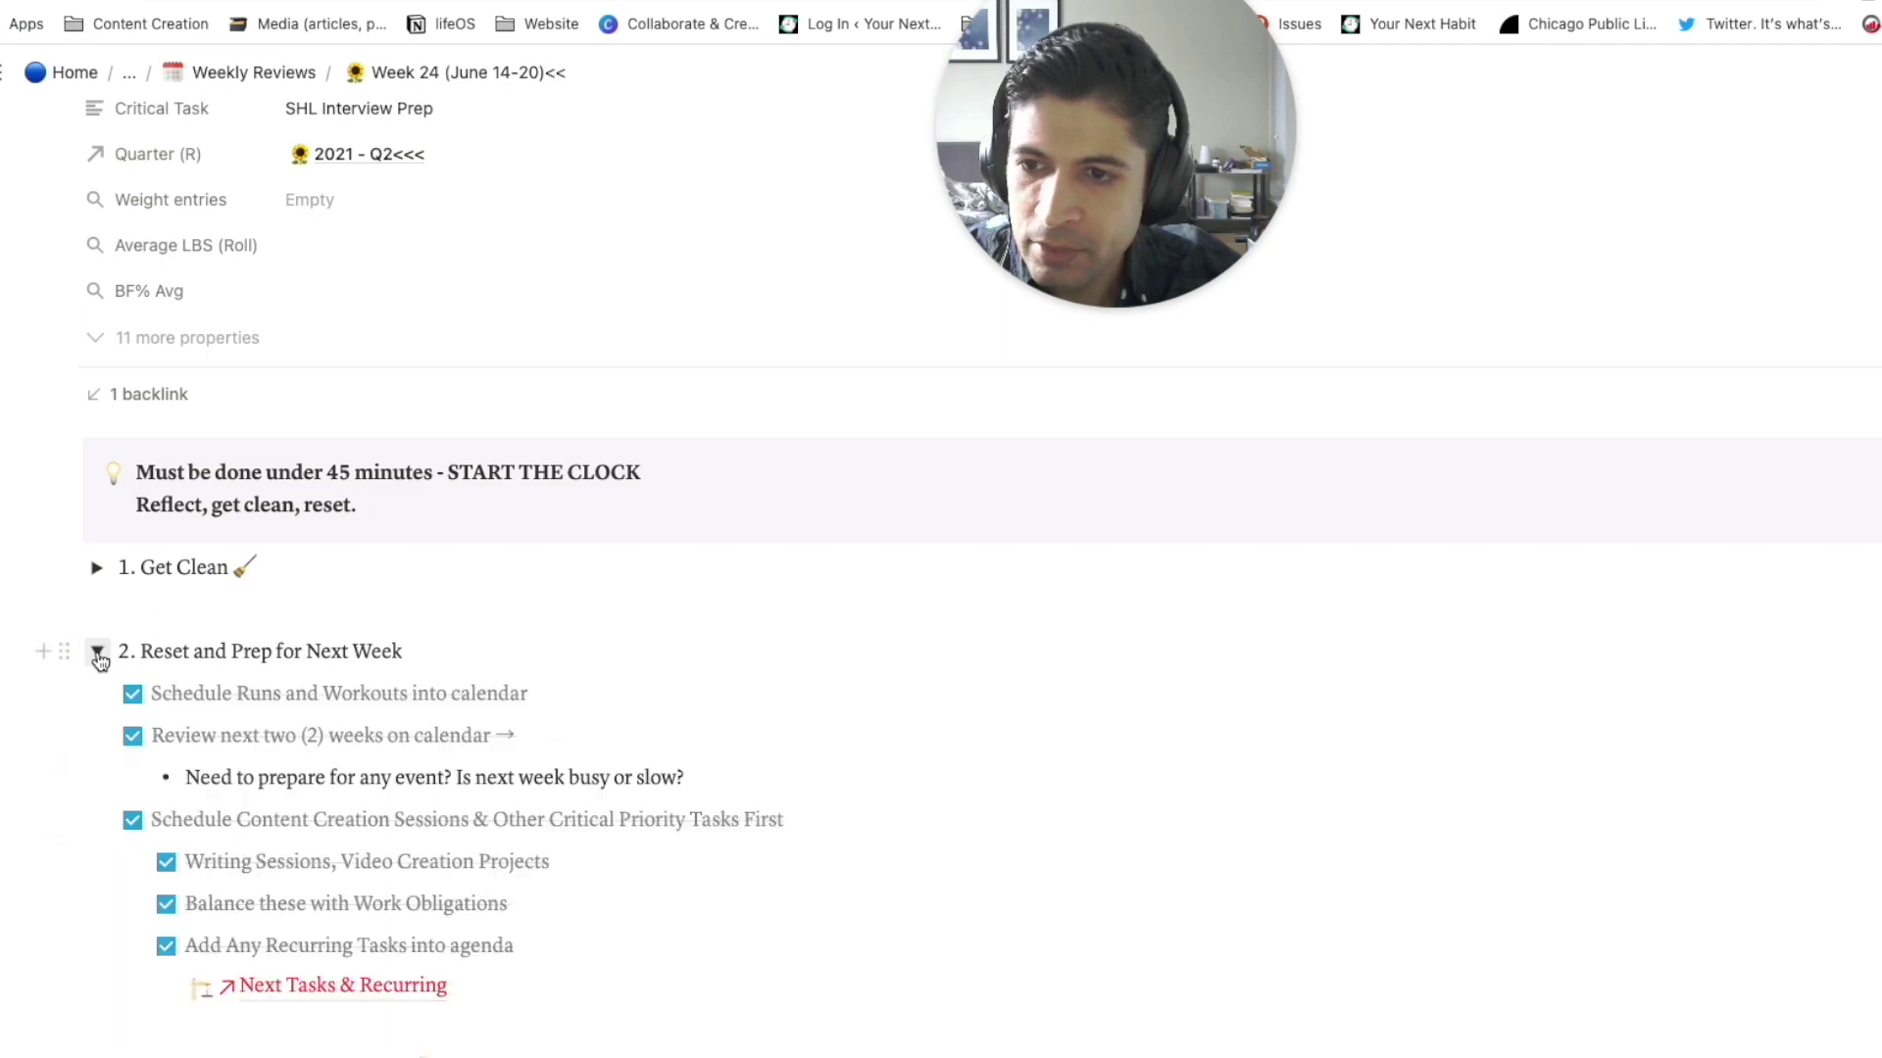
click(97, 652)
click(95, 736)
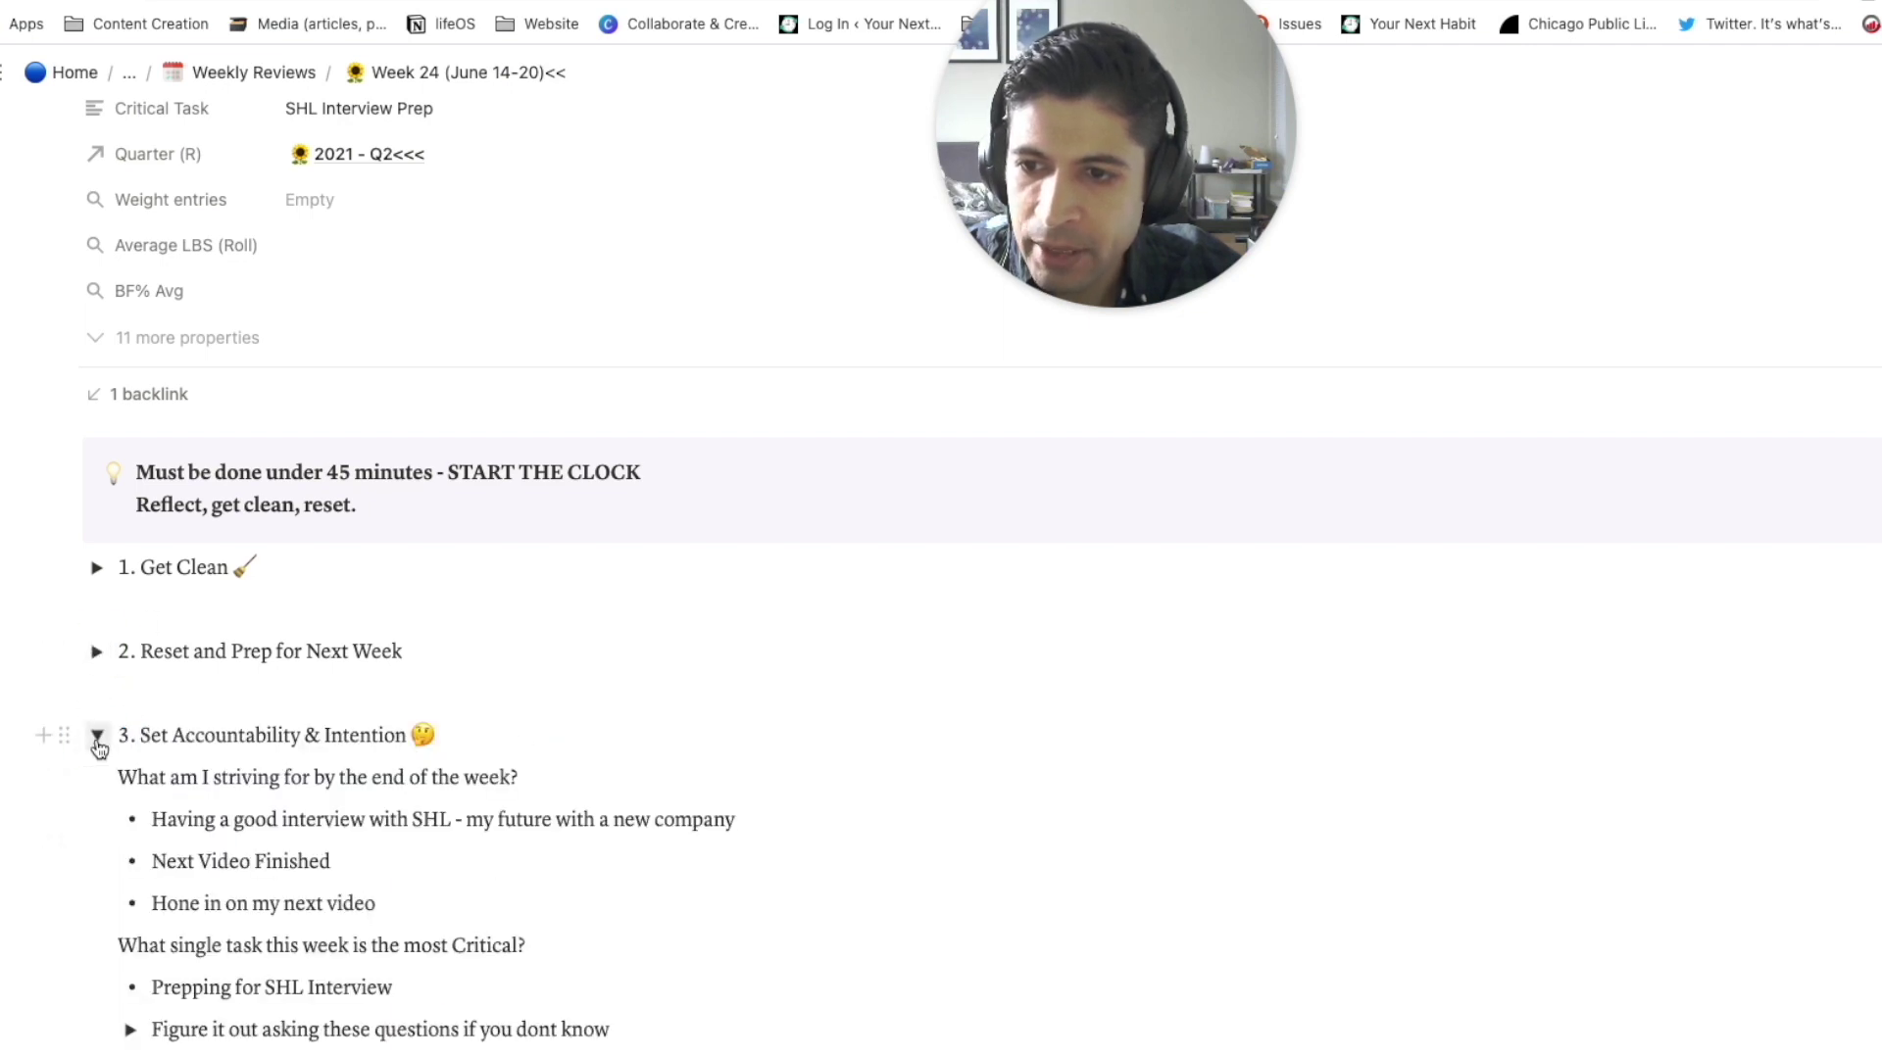
click(97, 739)
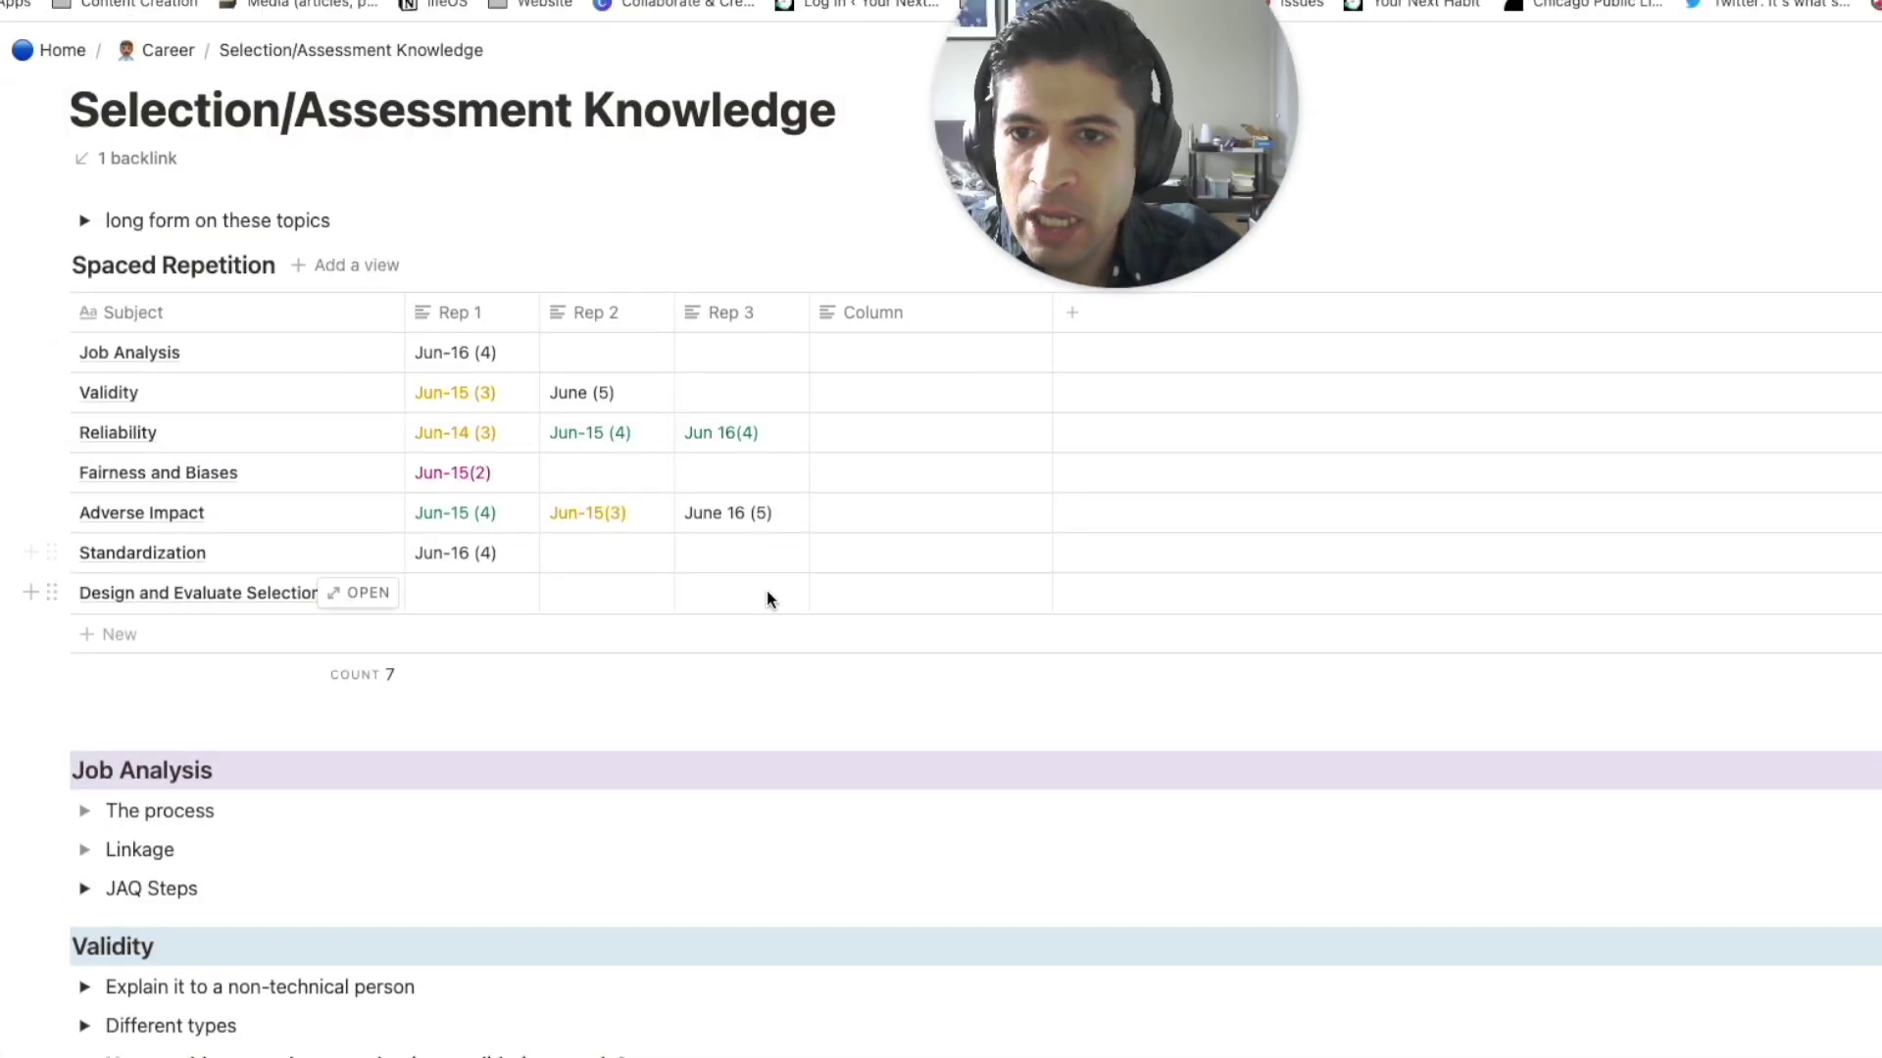
scroll(770, 596, down, 5)
scroll(768, 593, up, 7)
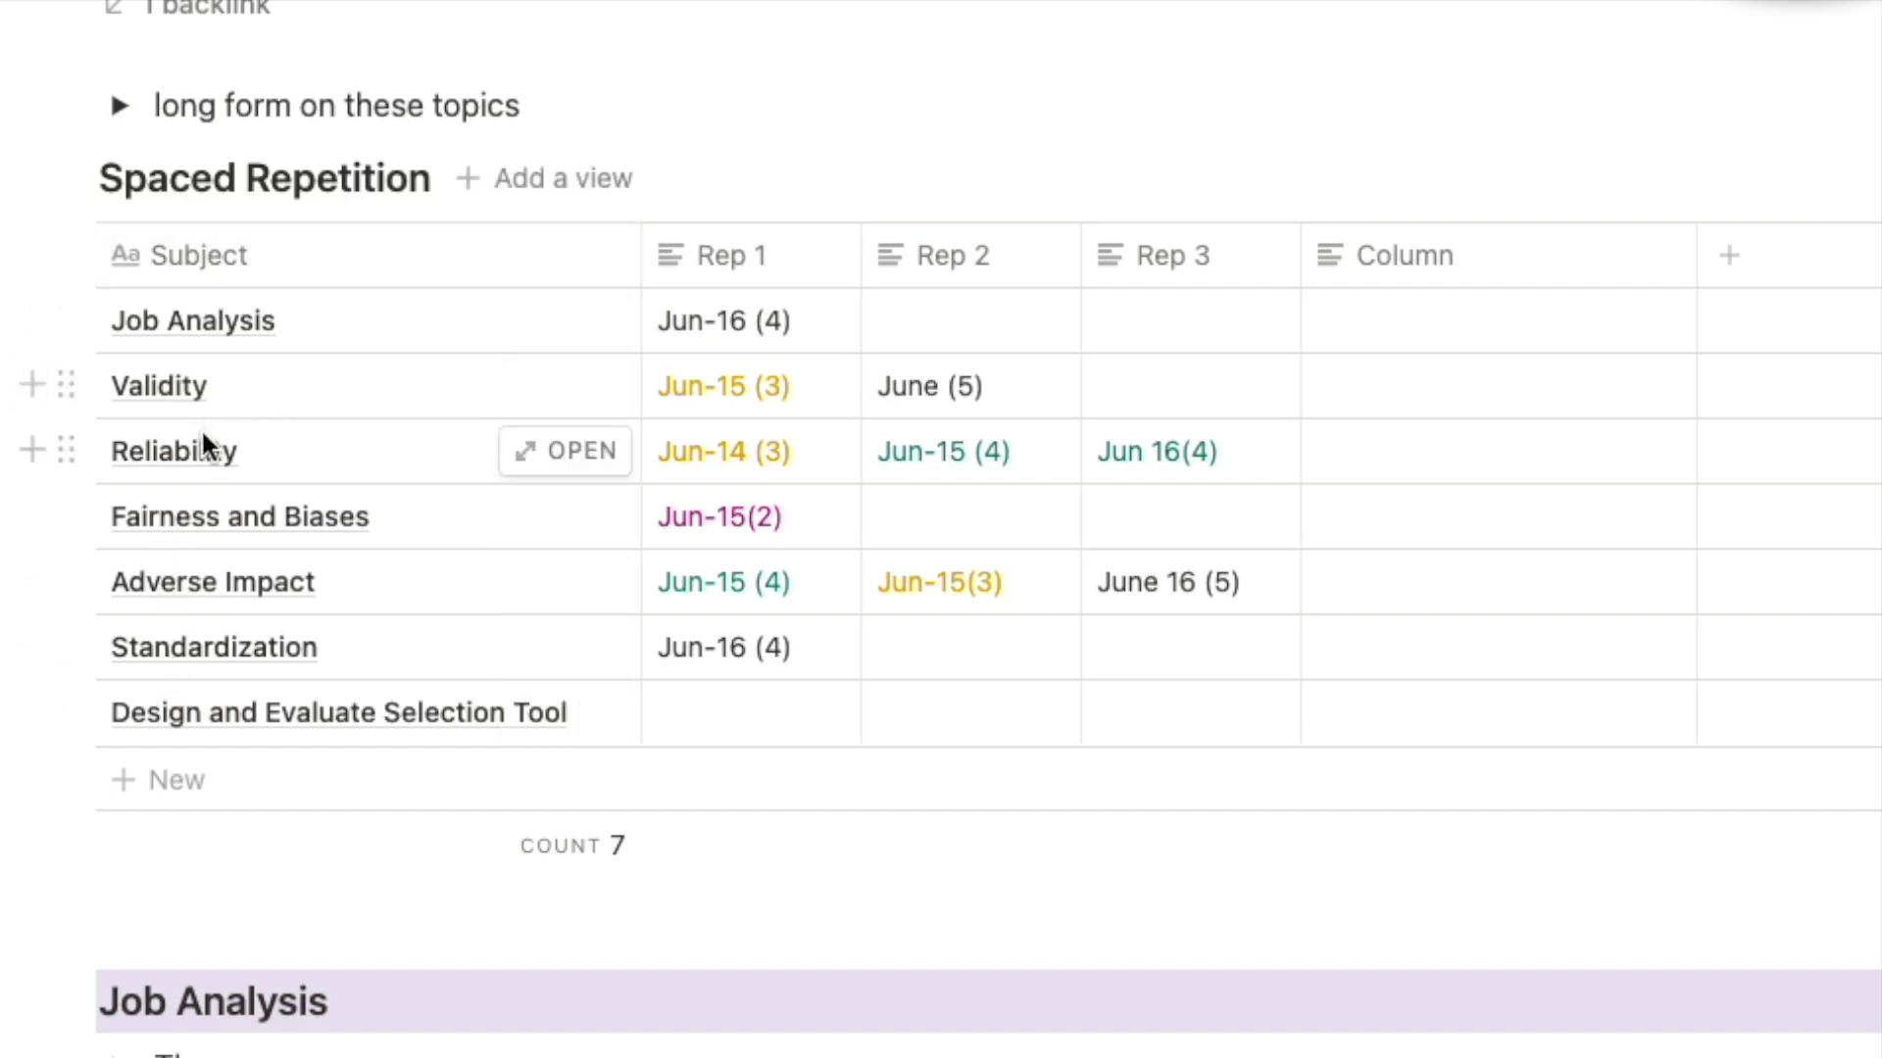
scroll(269, 559, down, 1)
scroll(285, 778, down, 5)
scroll(281, 638, down, 1)
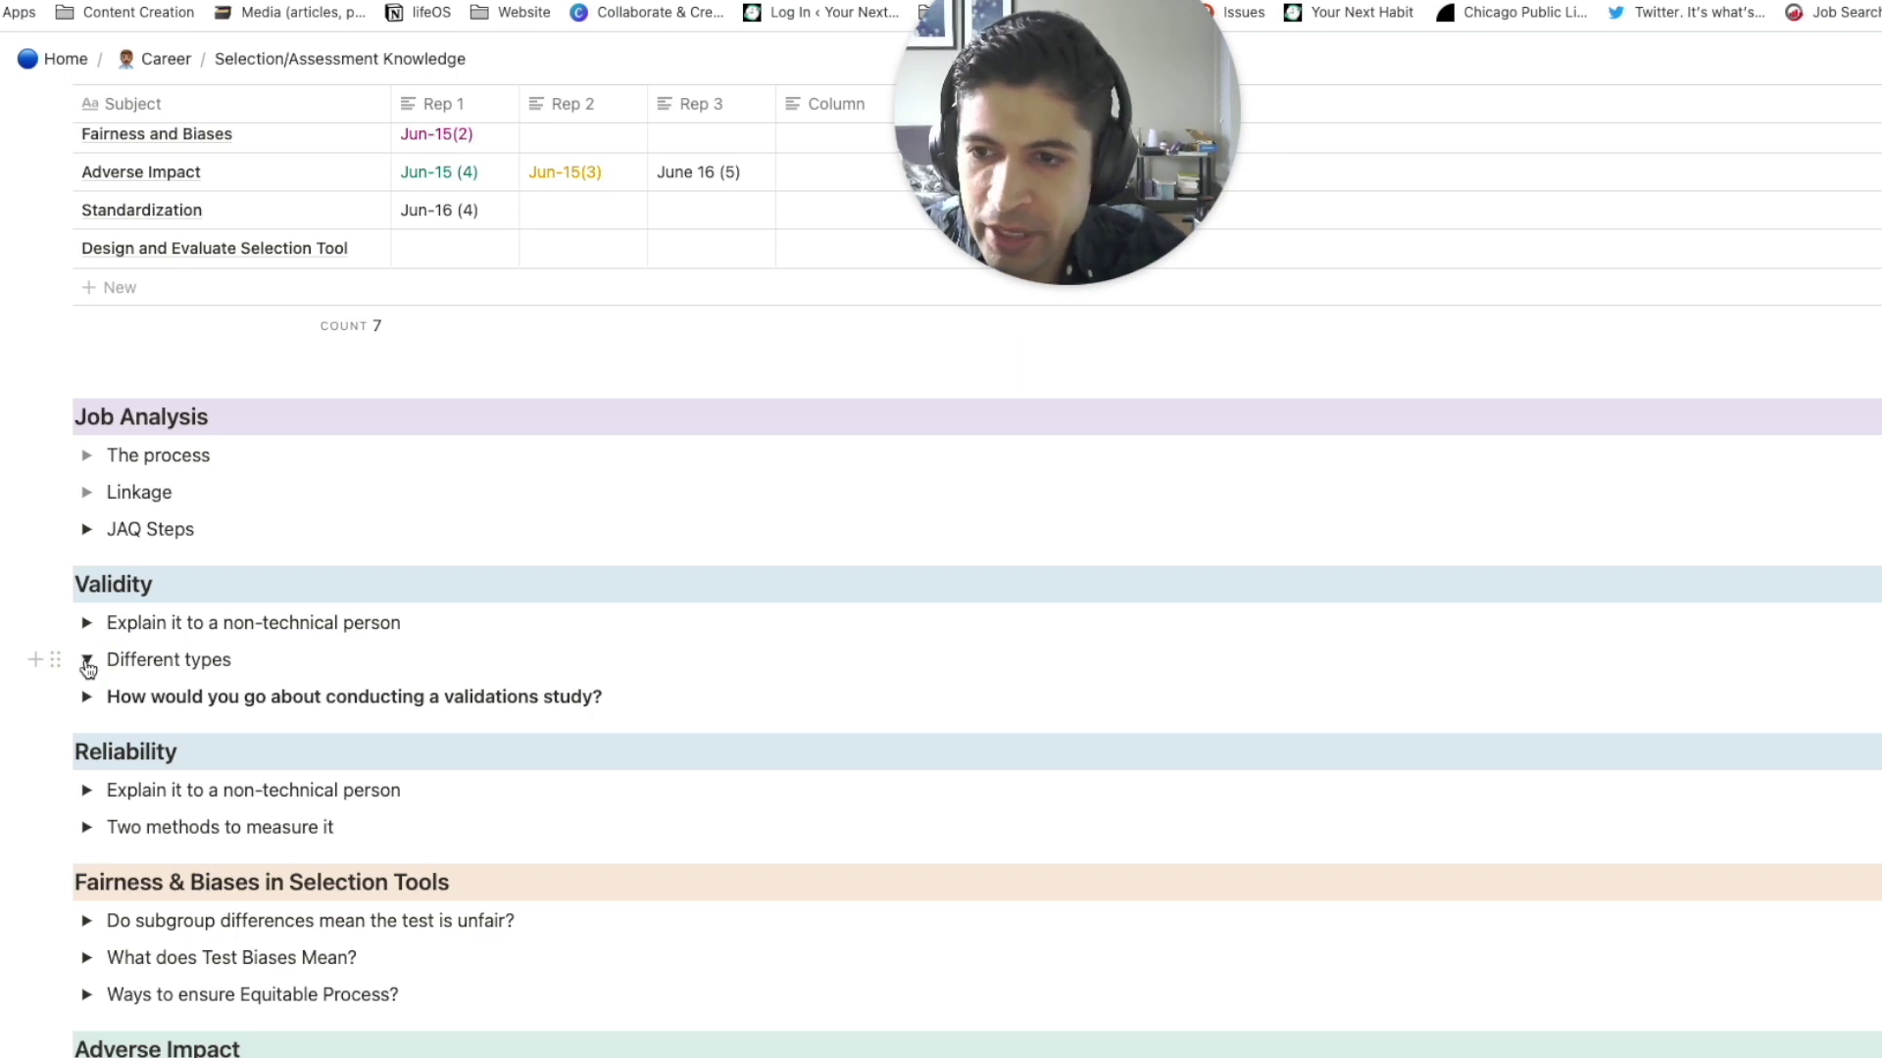
click(87, 661)
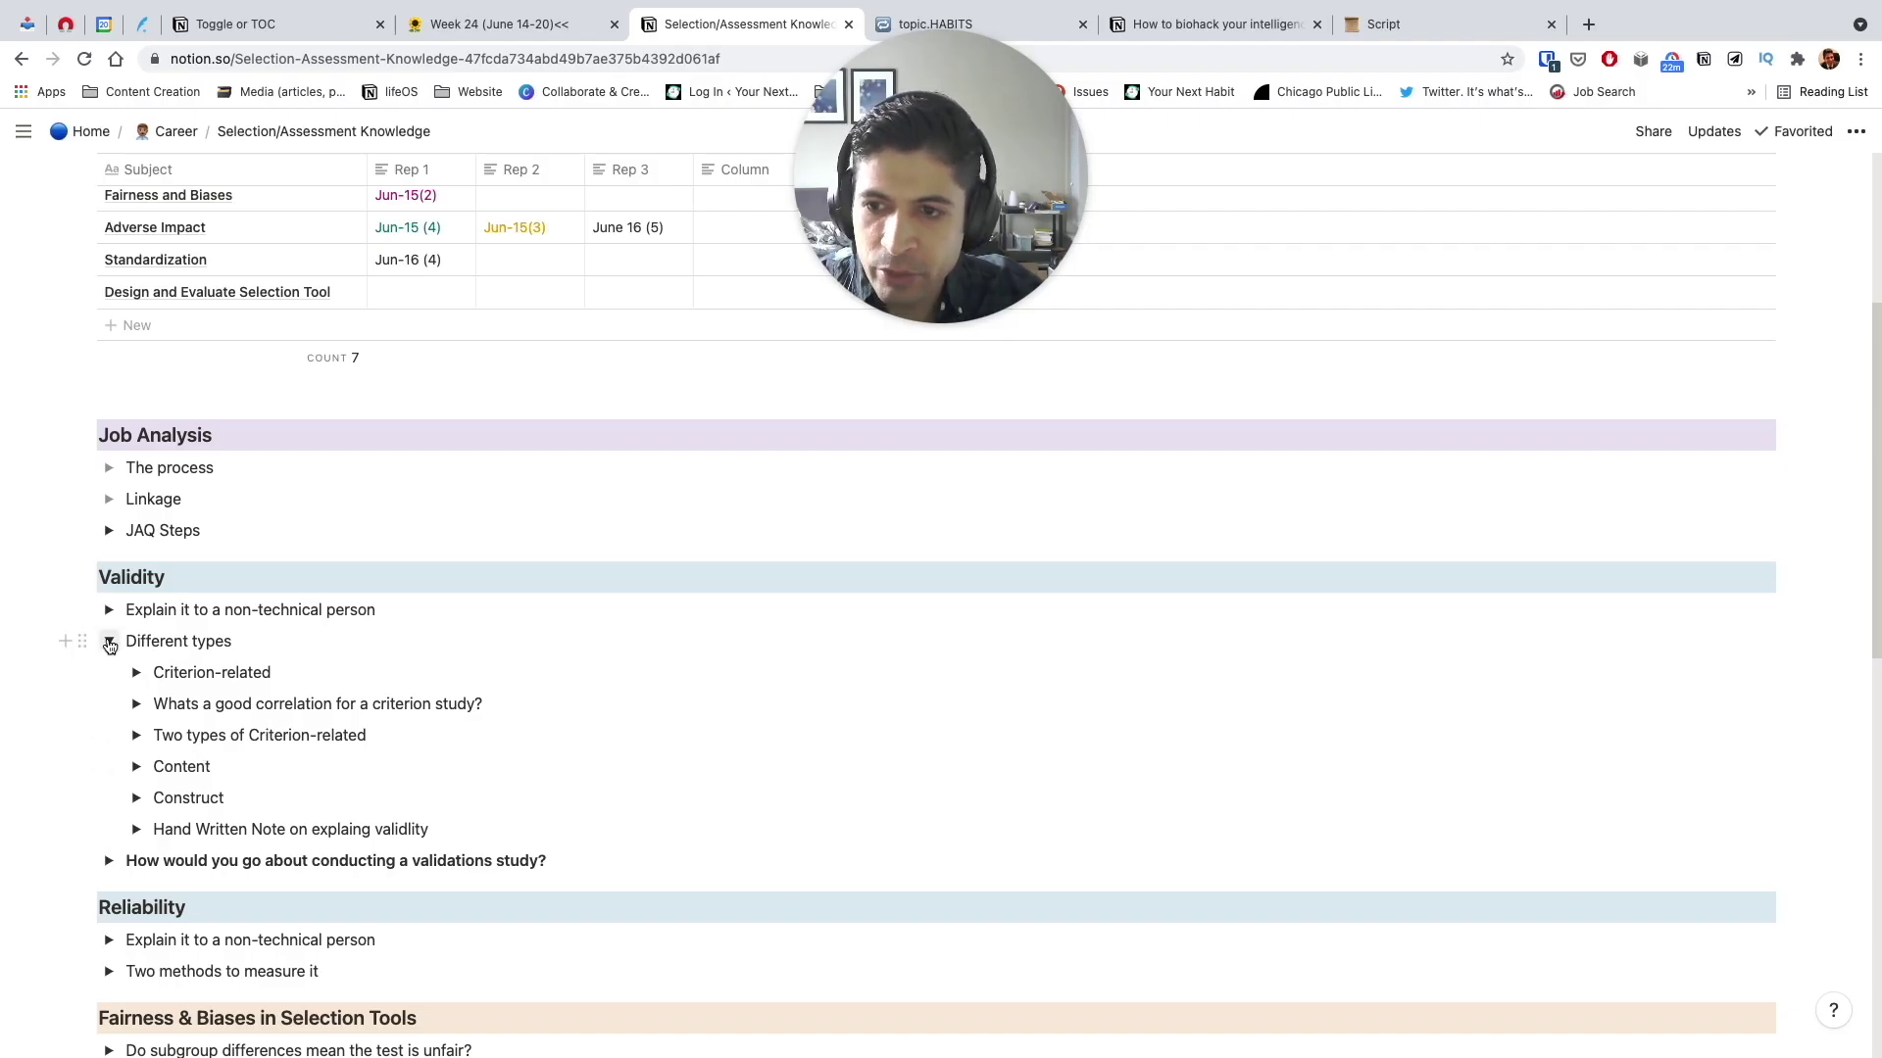
click(108, 641)
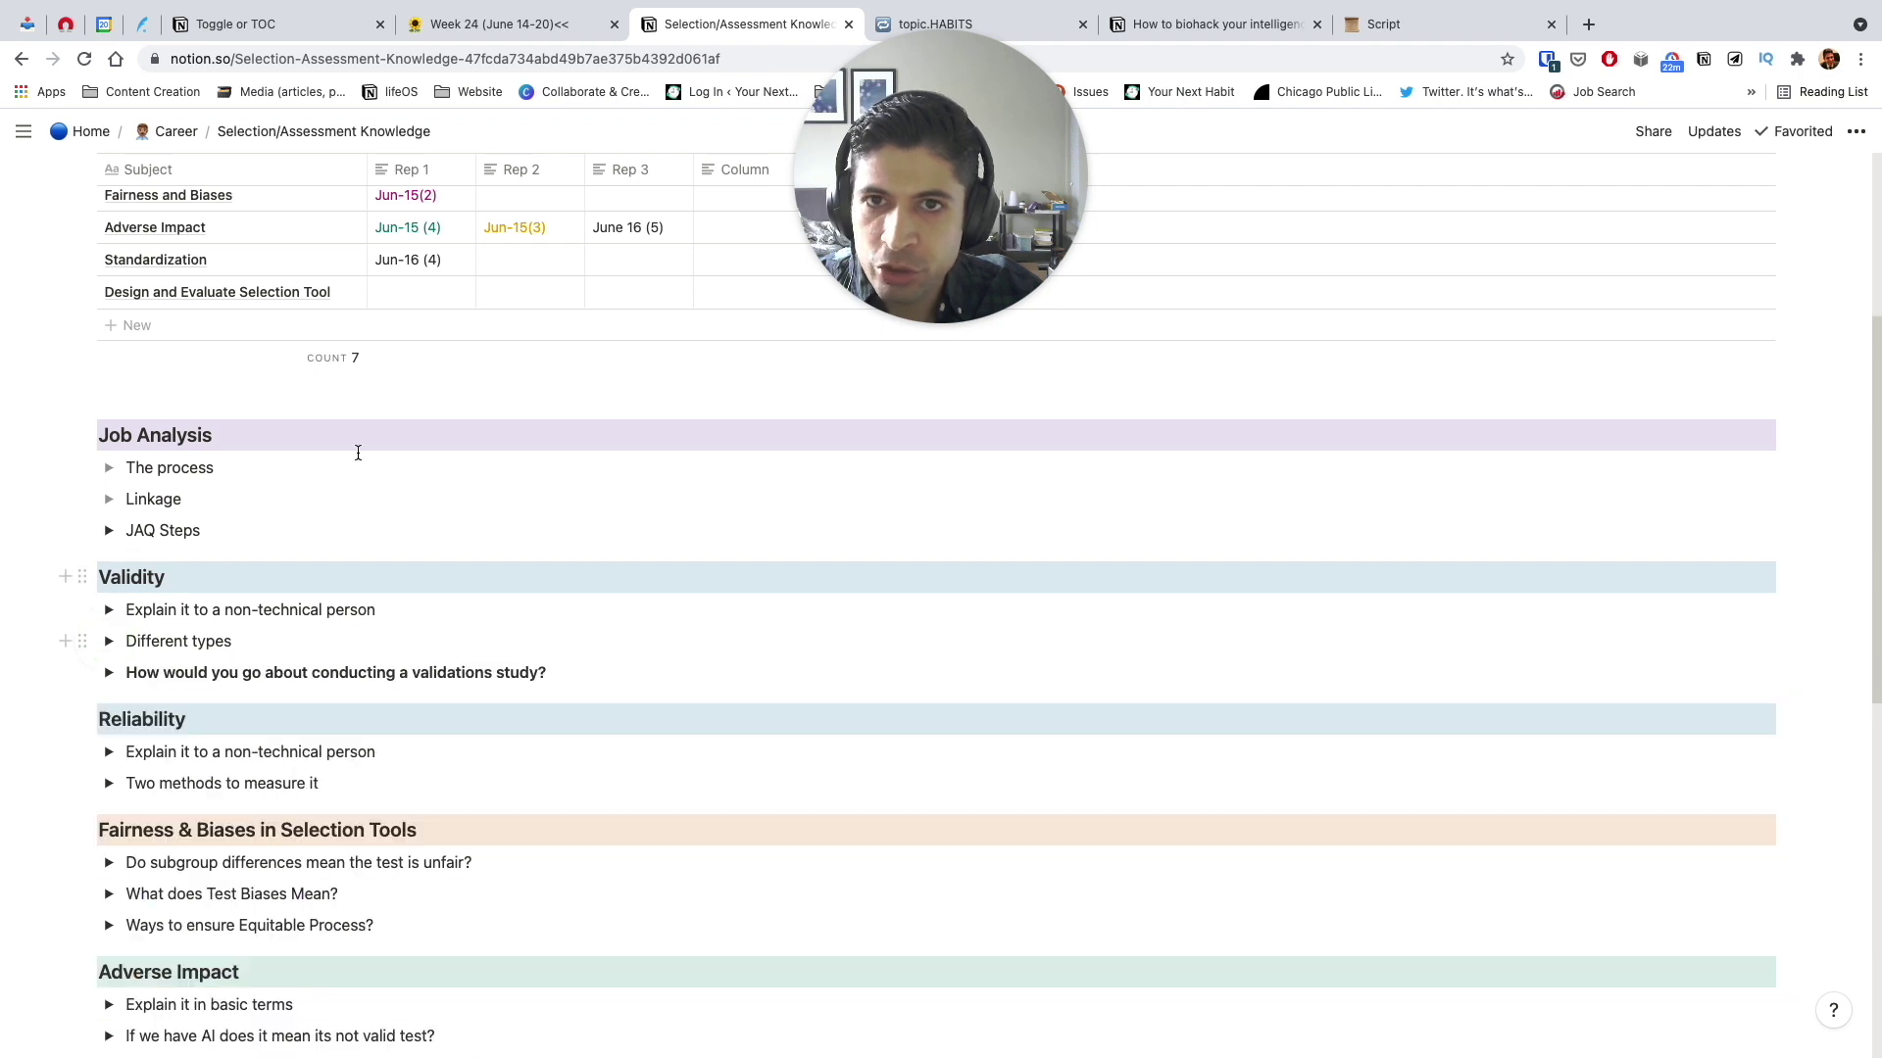
- On topic.HABITS, jump to Self-Control/Willpower and expand, collapse, then re-expand the SRHI toggle
click(1028, 29)
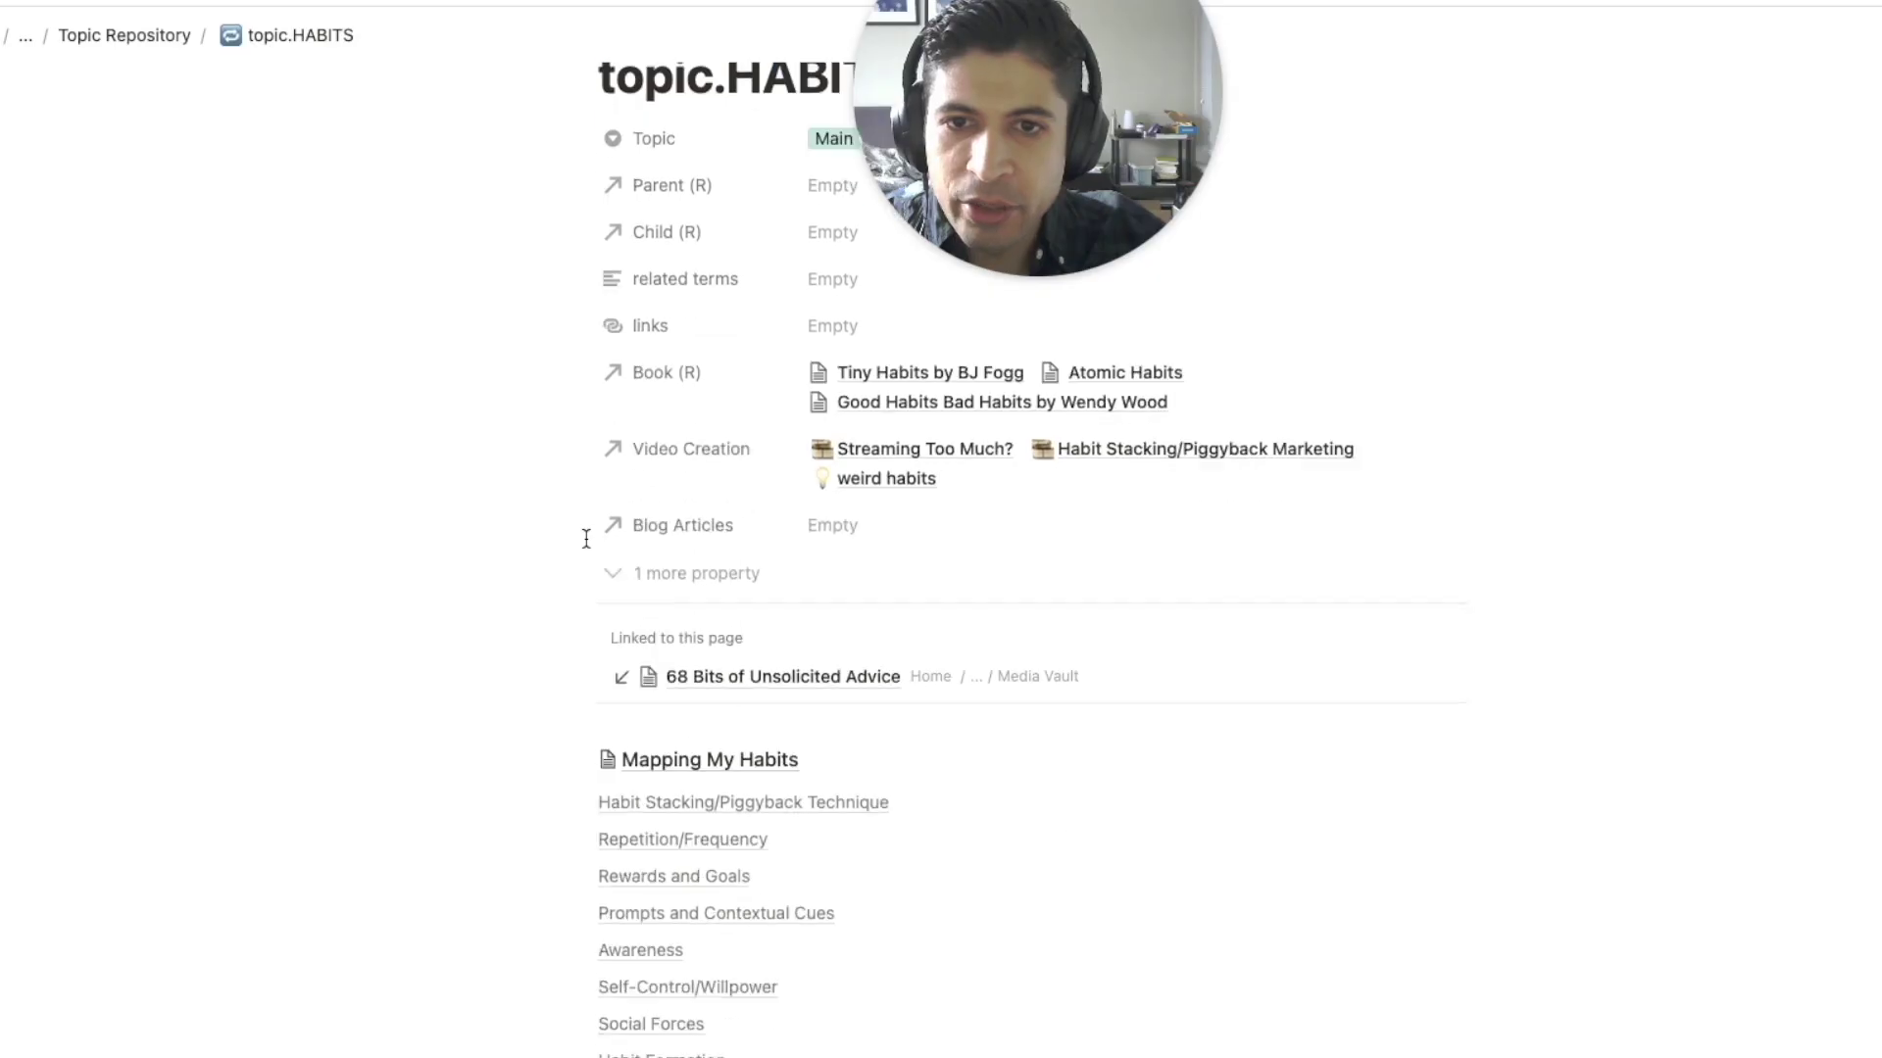
scroll(585, 538, down, 1)
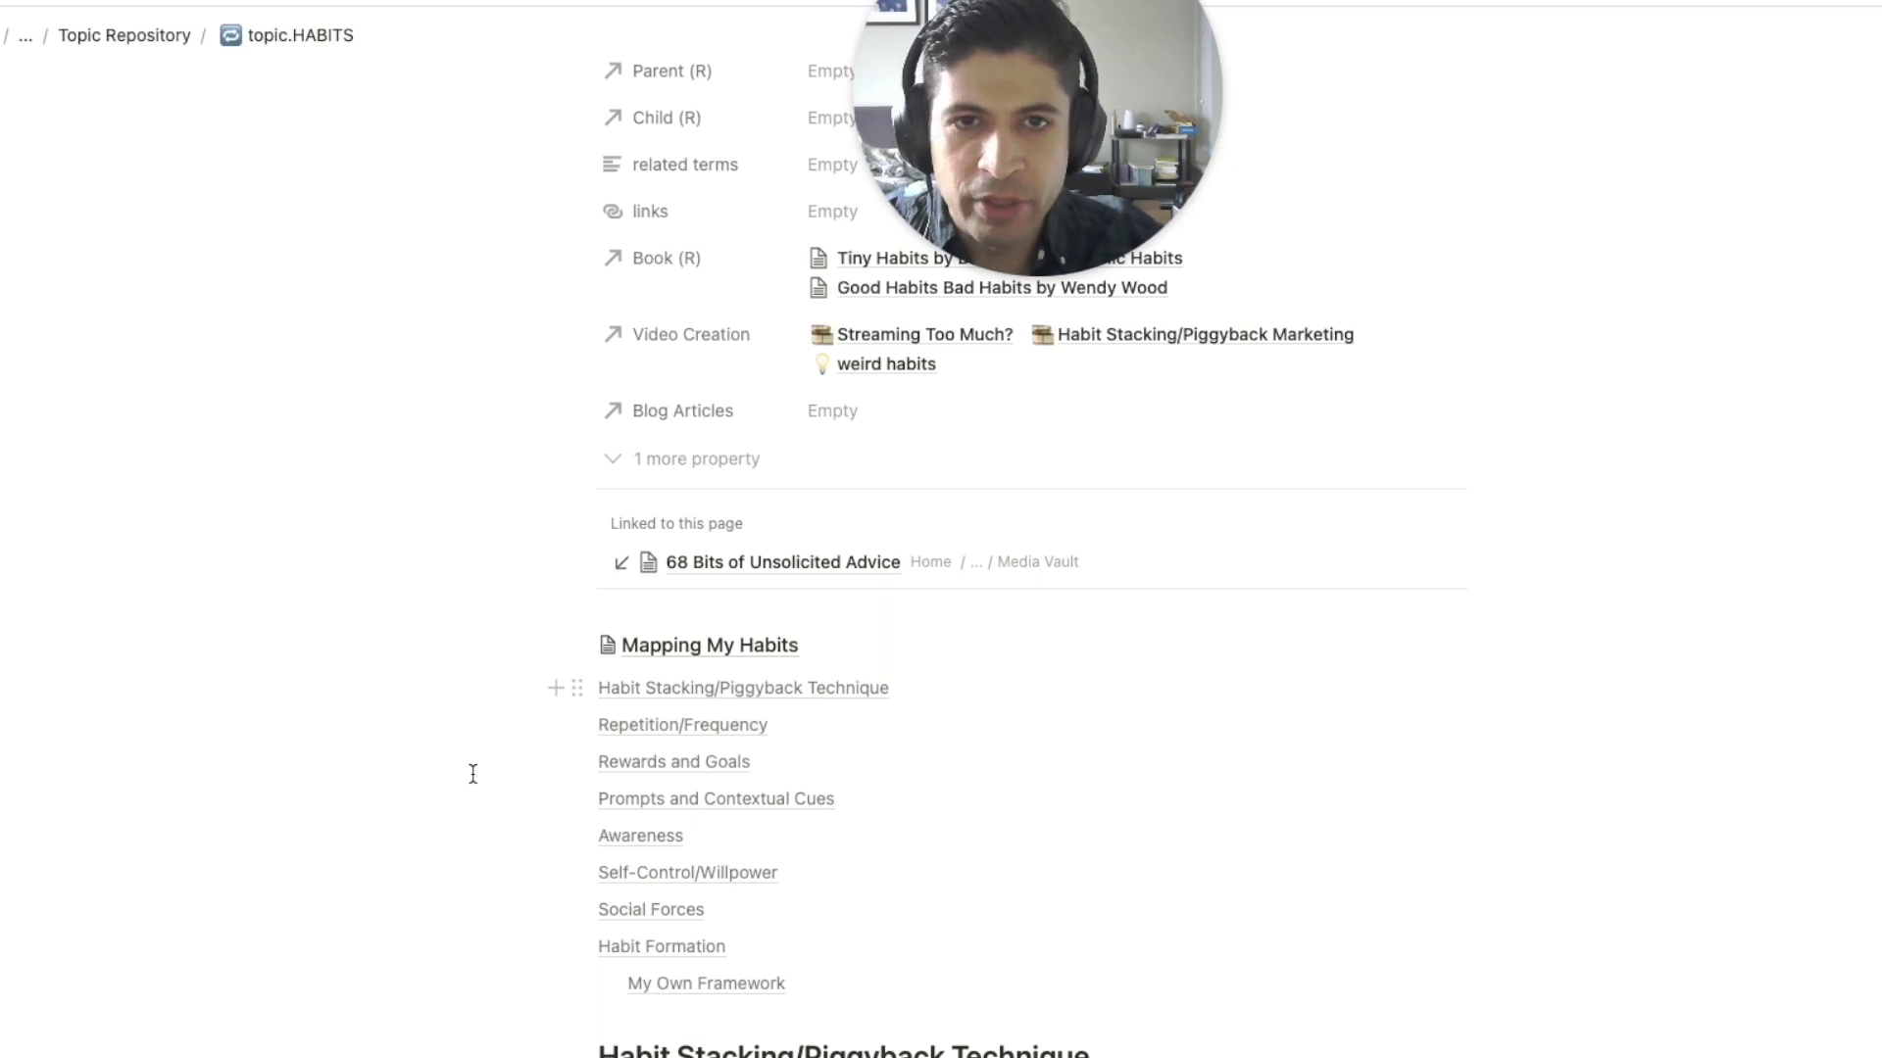
scroll(500, 706, down, 1)
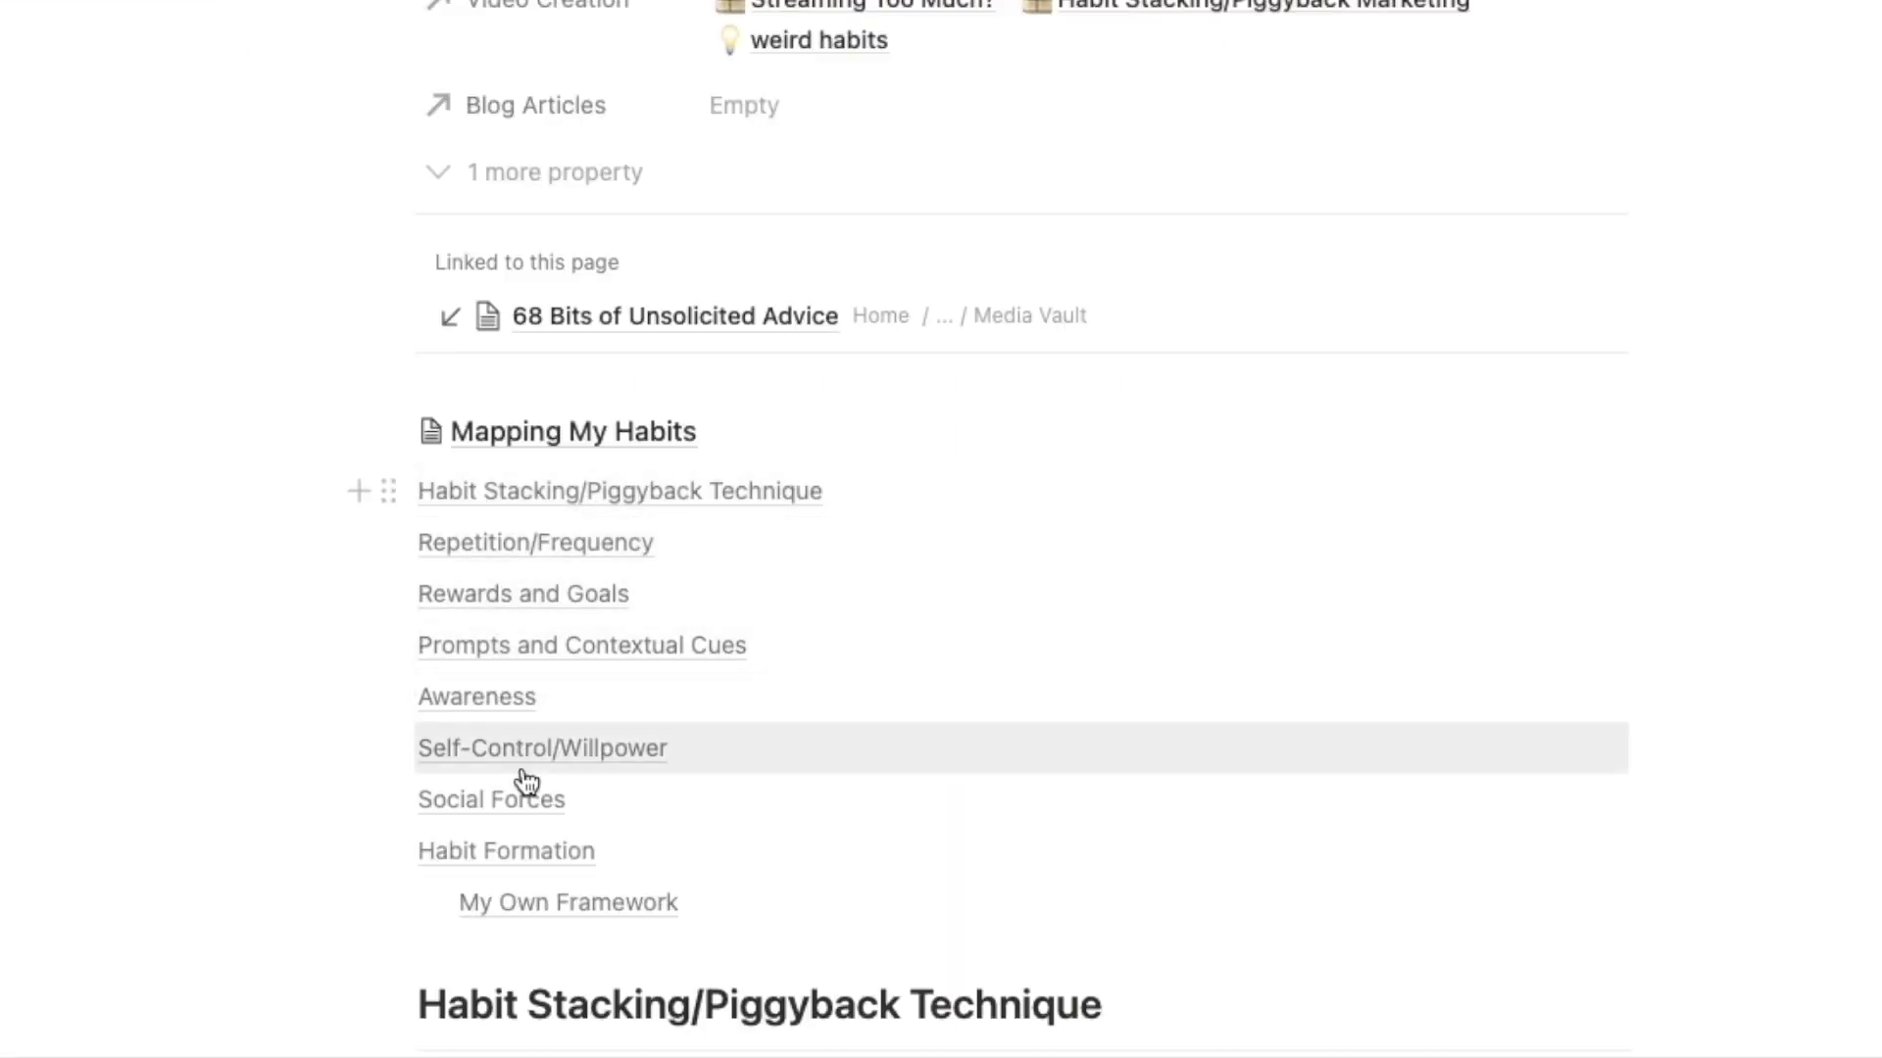
click(509, 598)
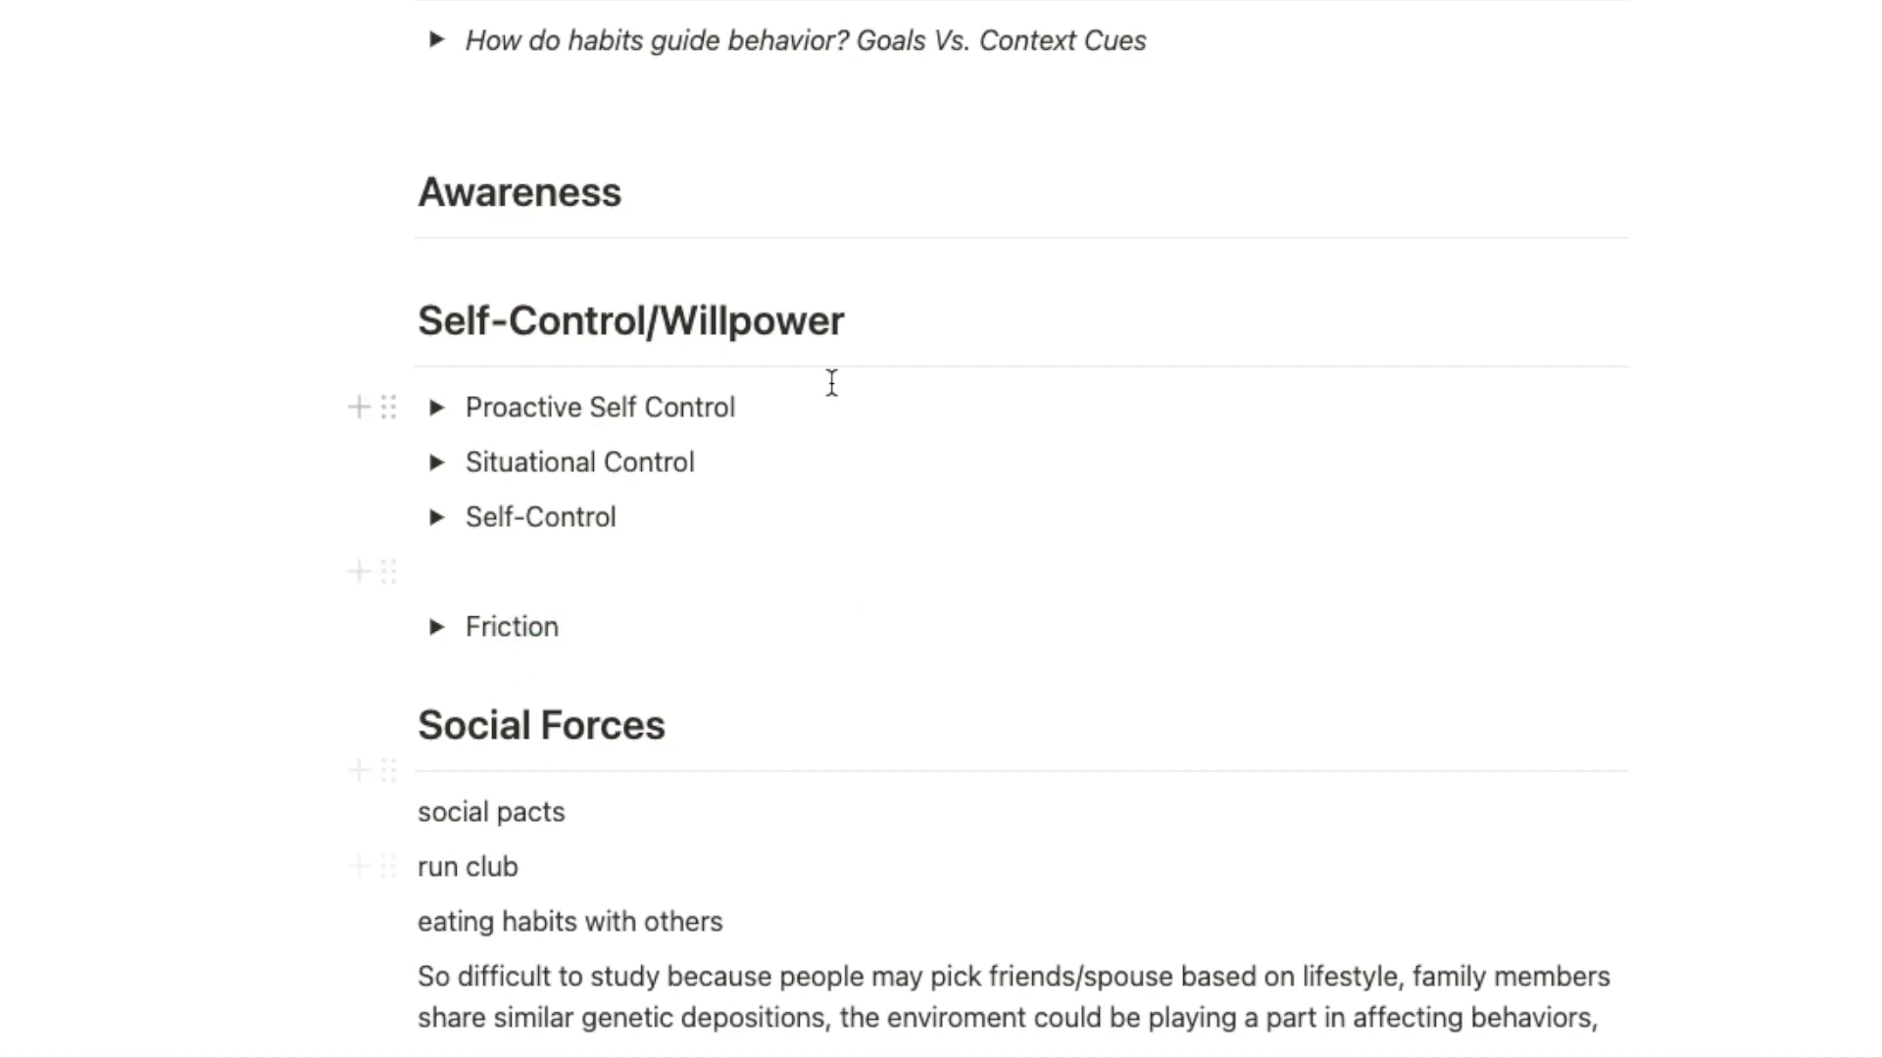
scroll(829, 418, down, 5)
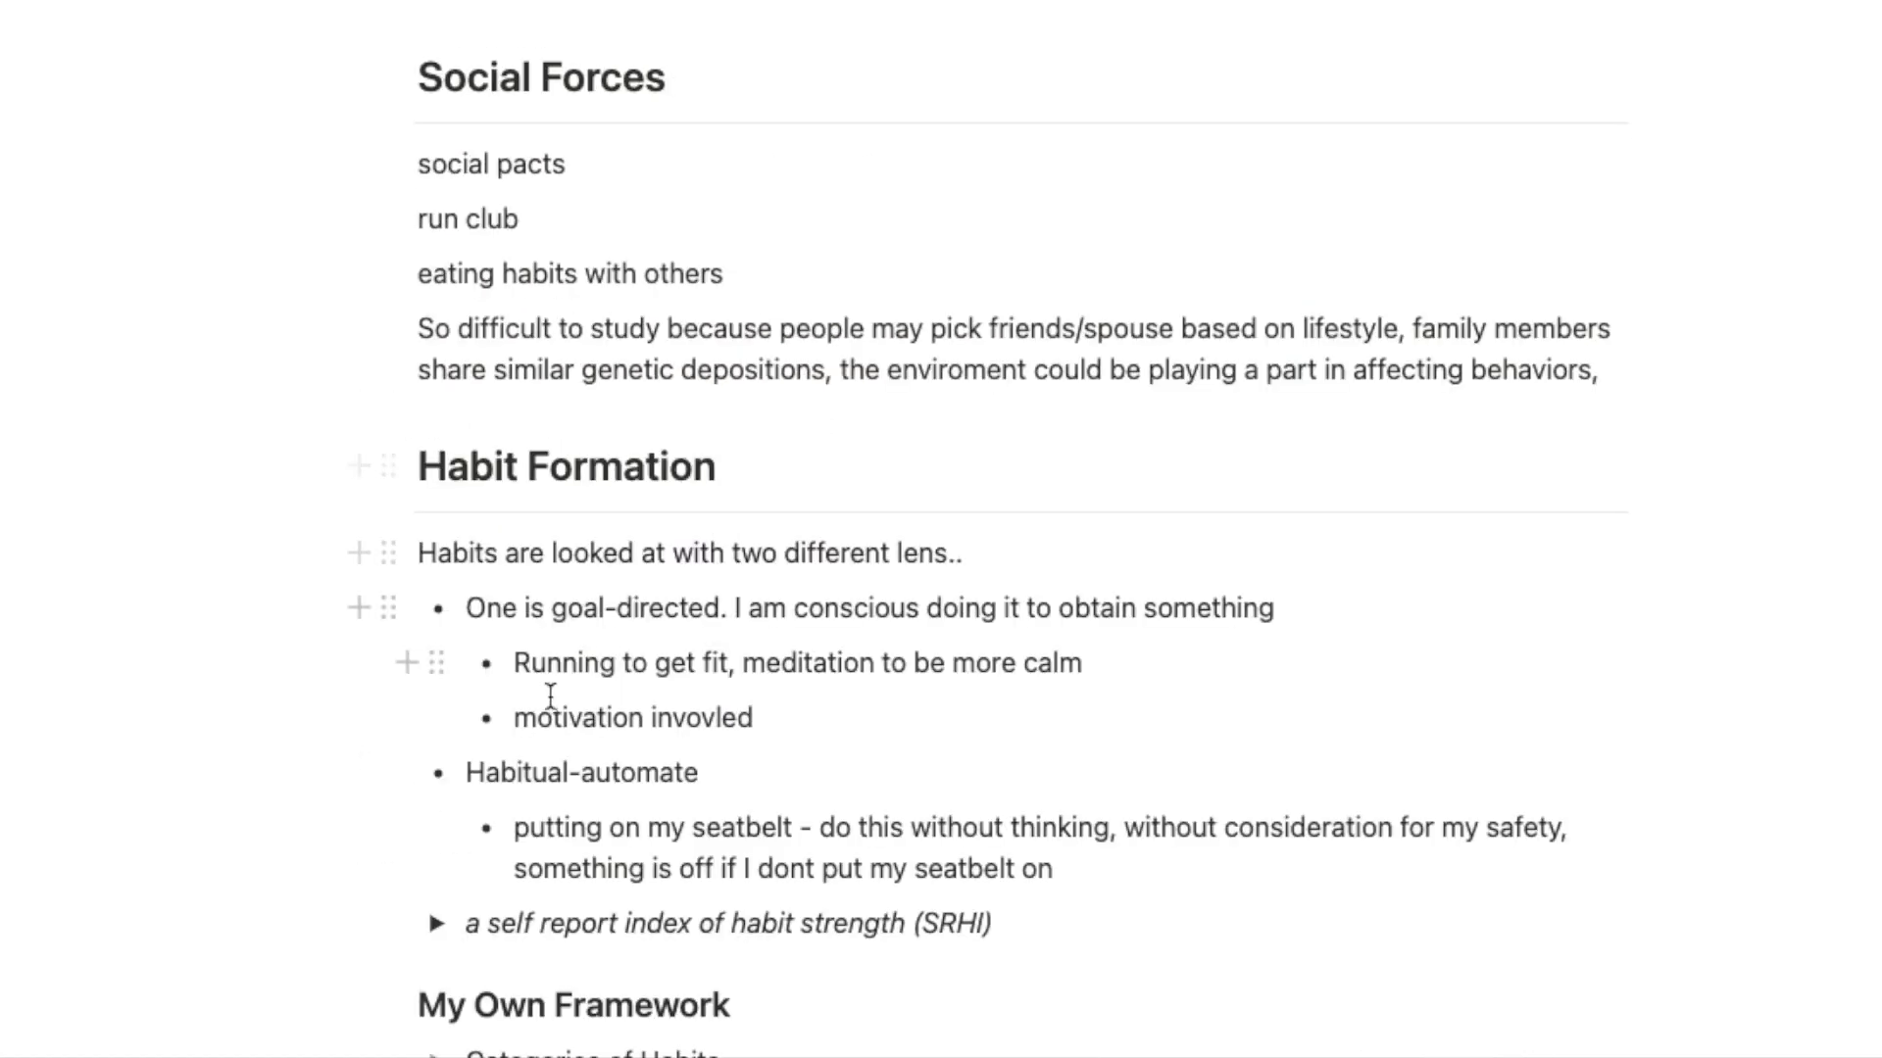
click(436, 924)
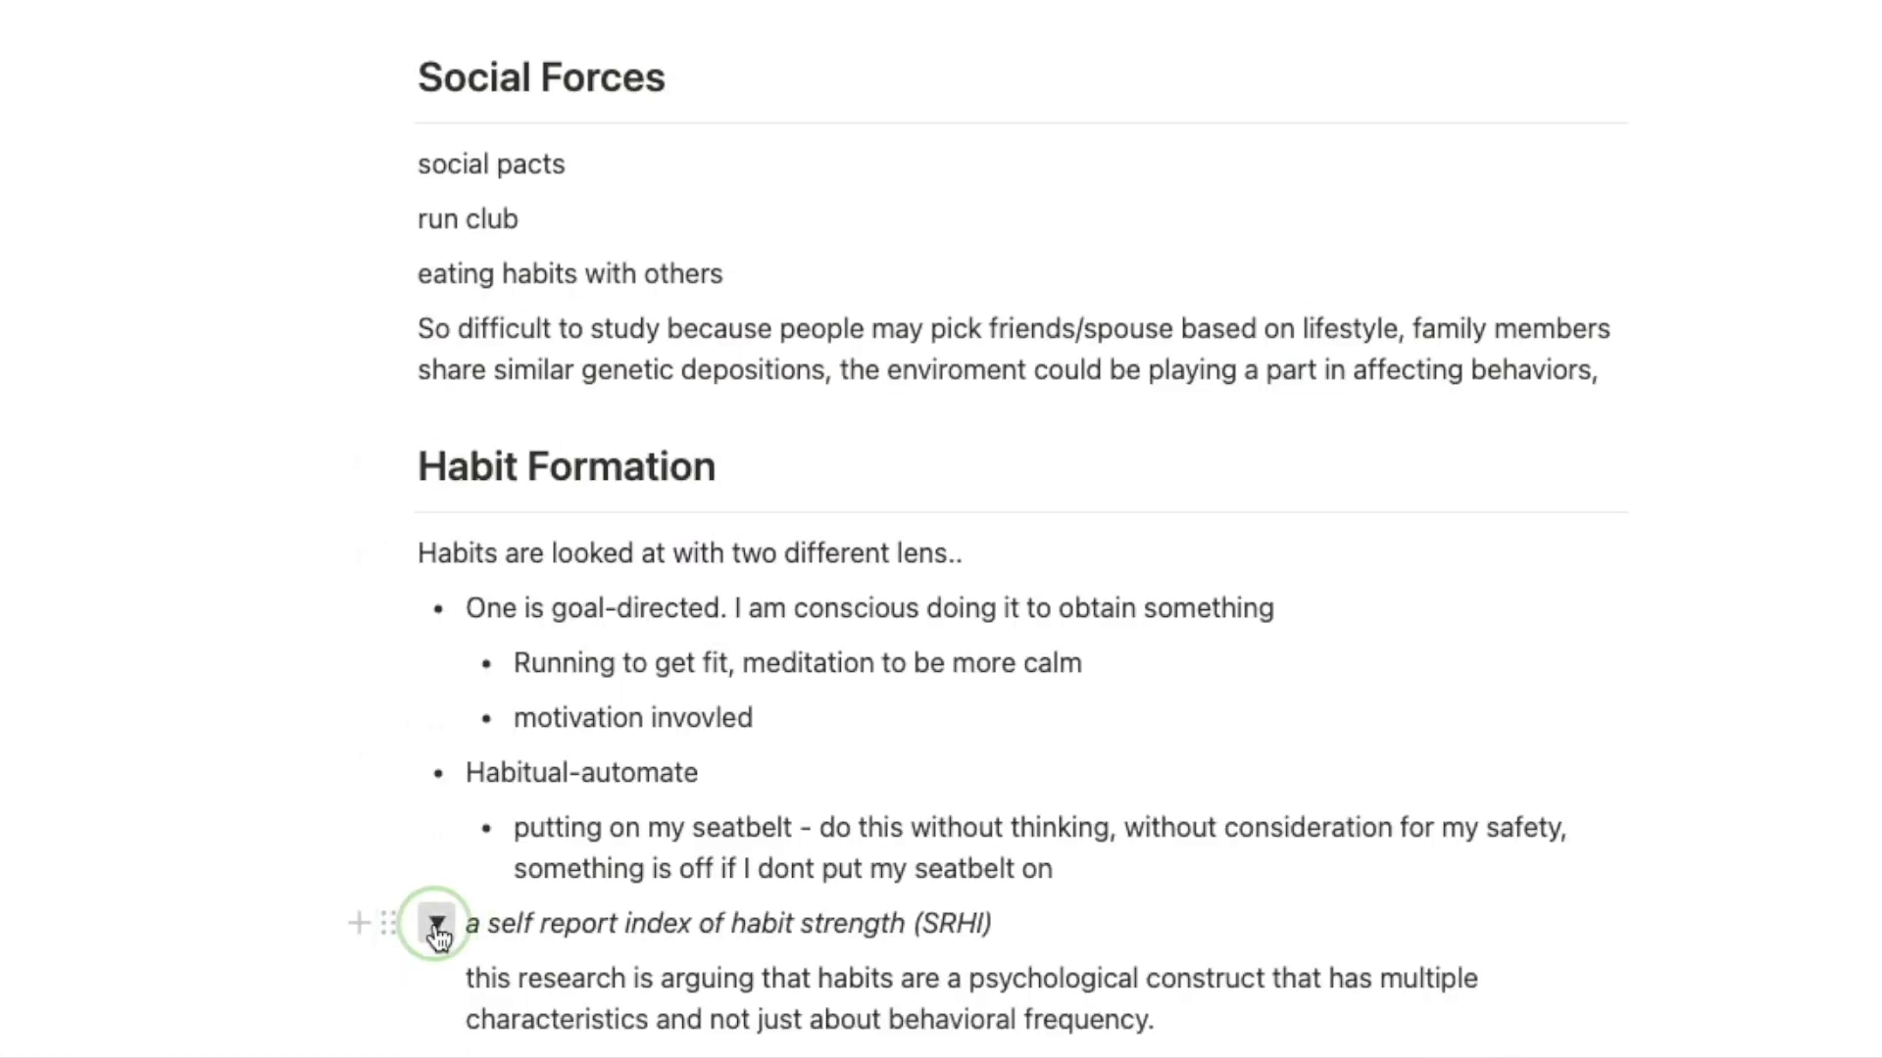
click(437, 927)
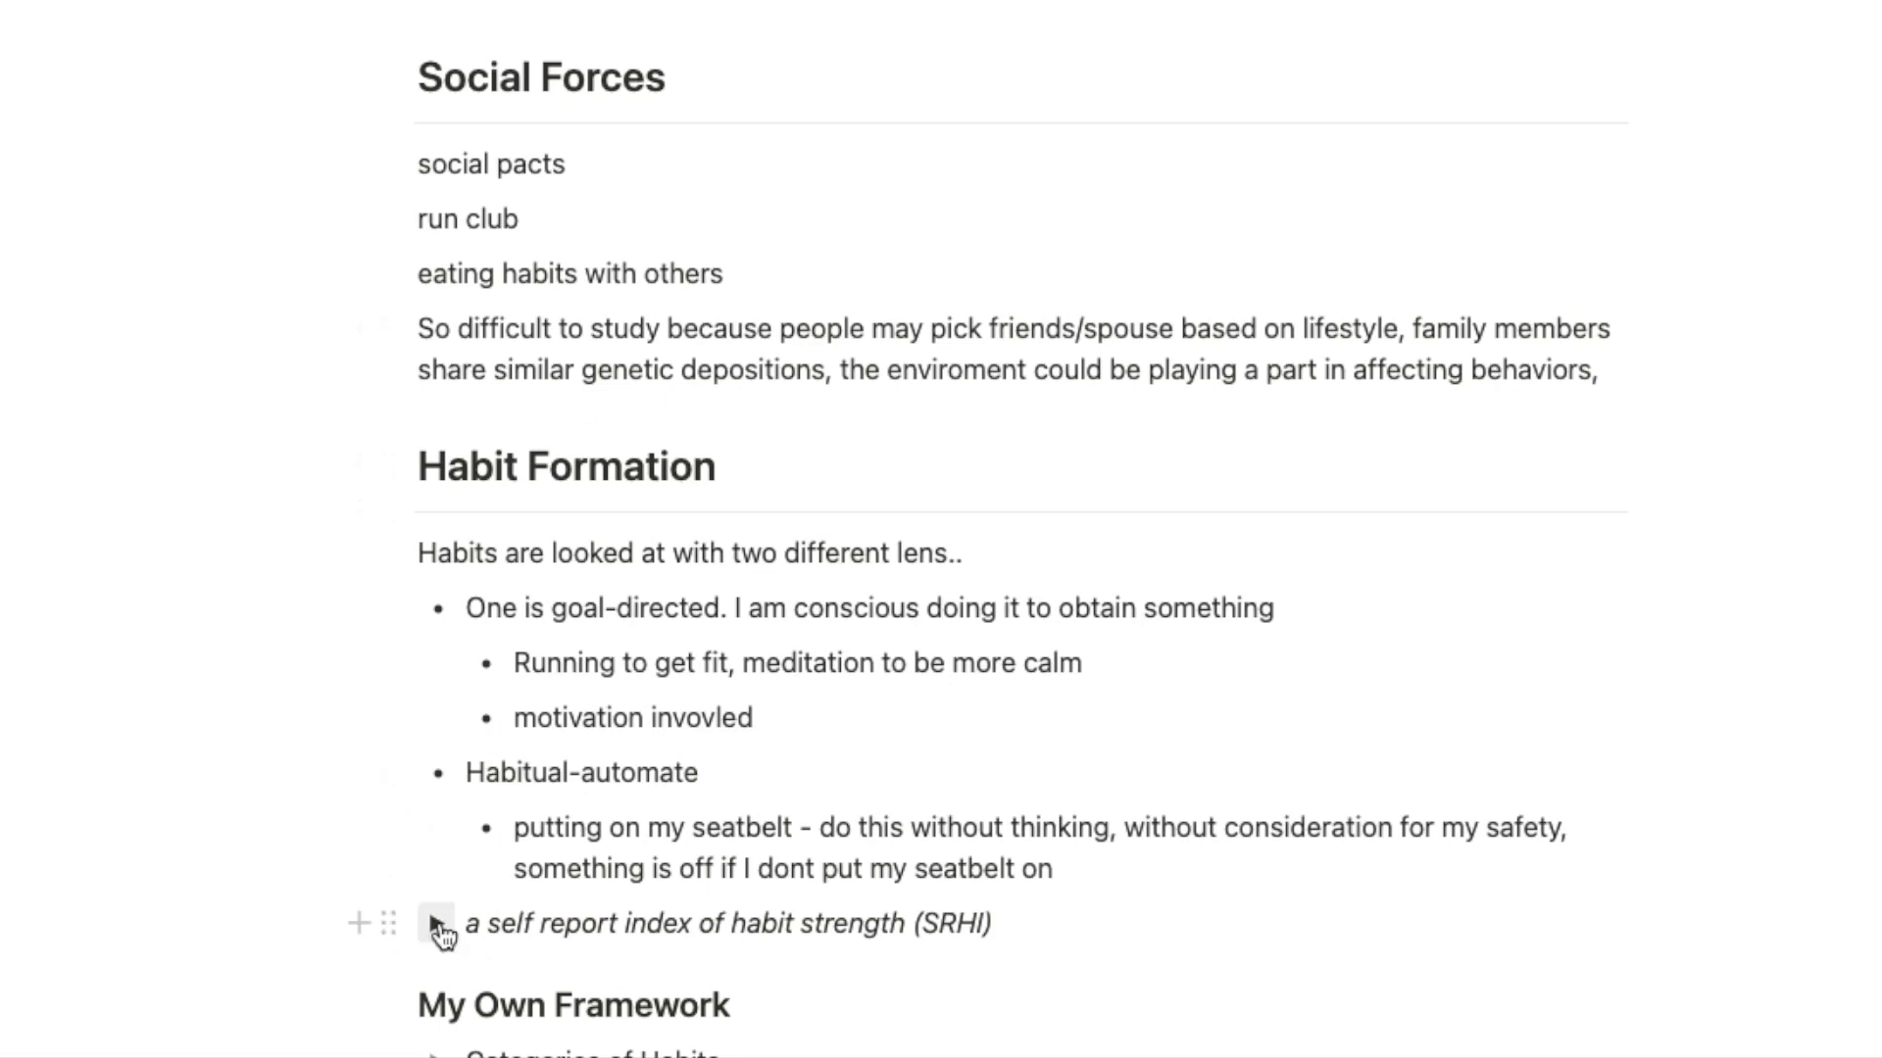
click(438, 926)
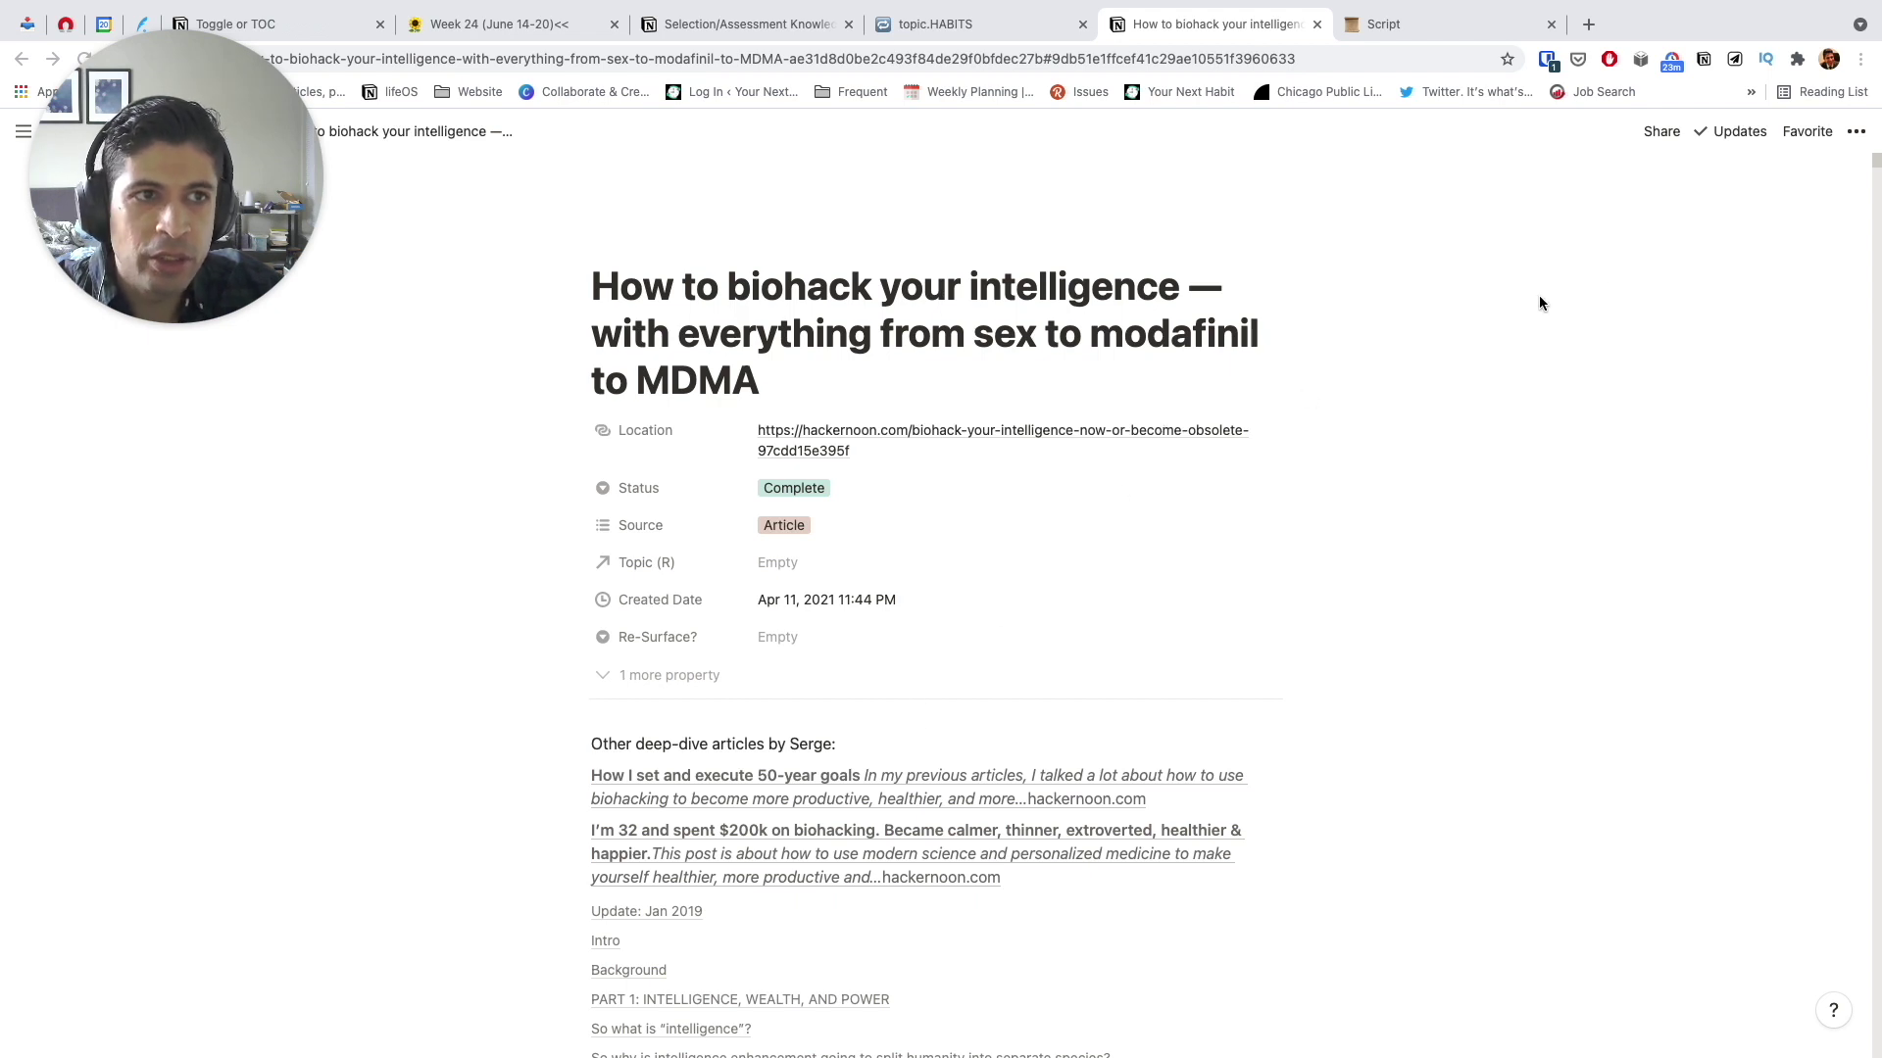
click(1702, 59)
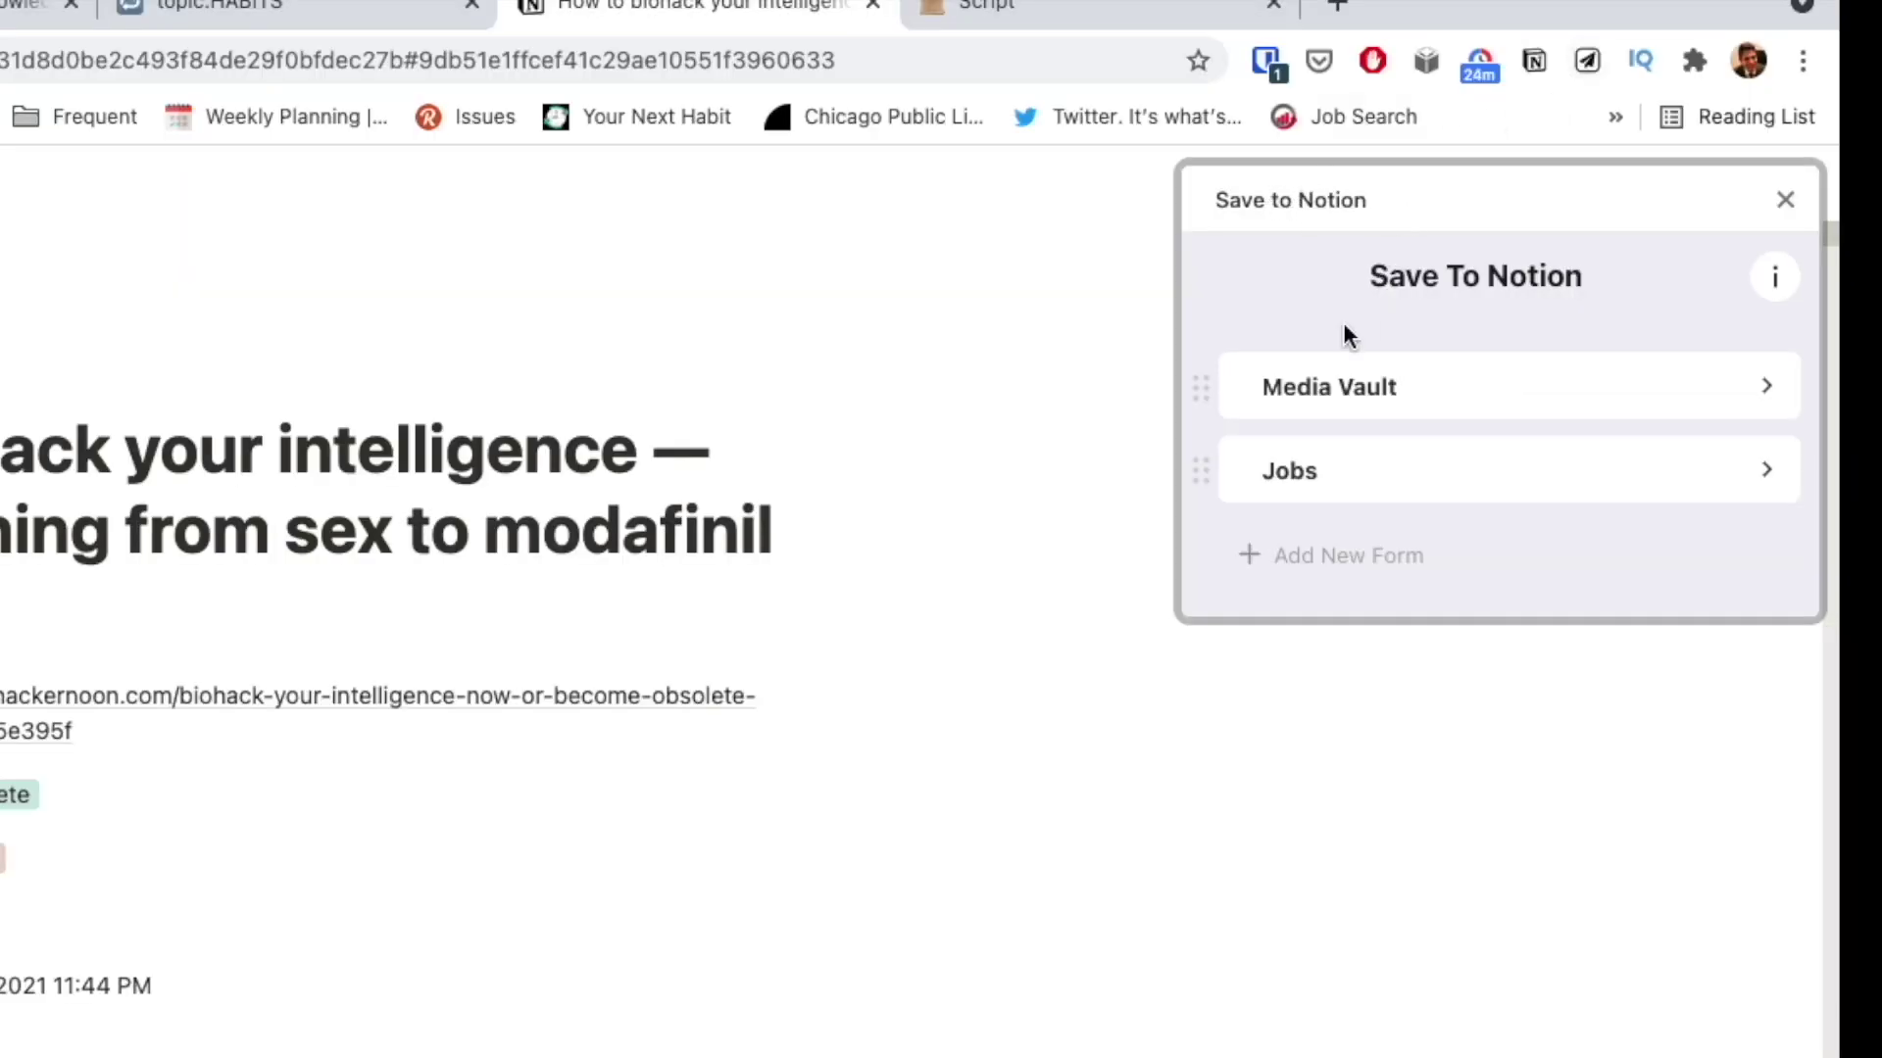
click(1381, 390)
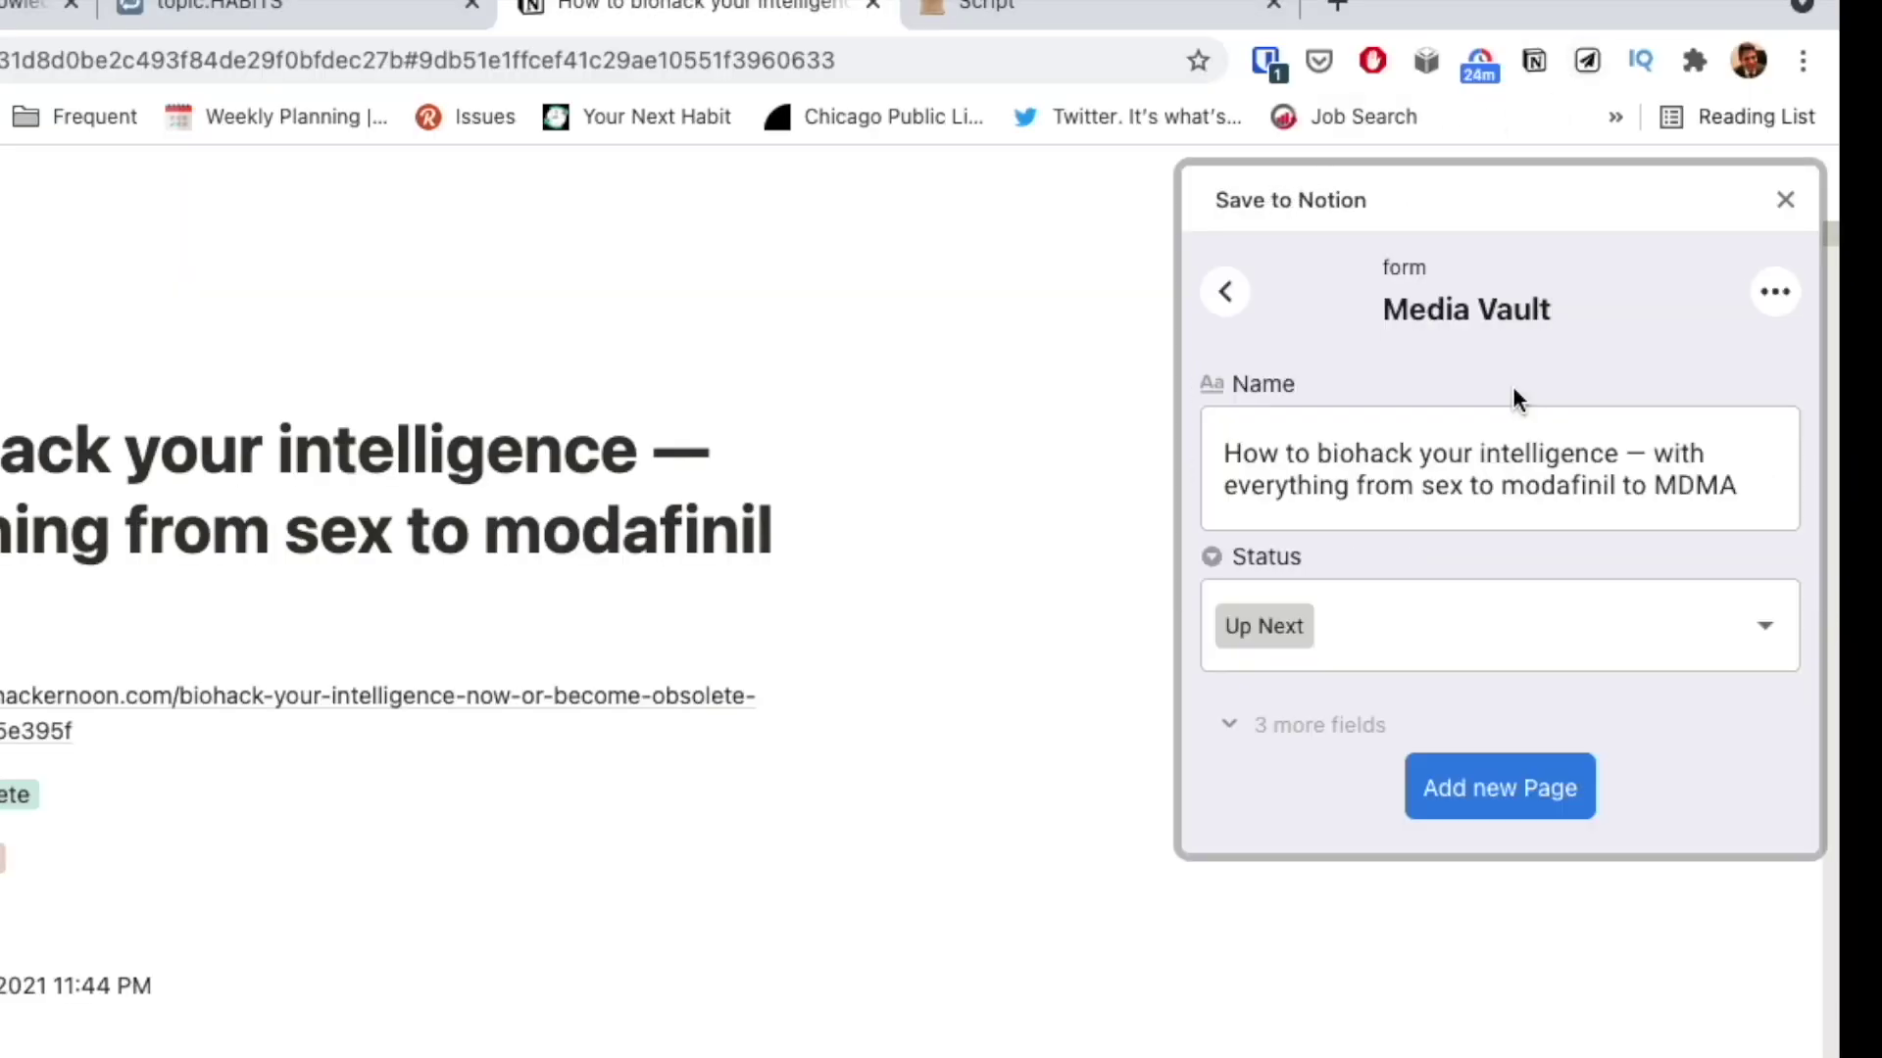
mouse_move(1263, 626)
click(1310, 724)
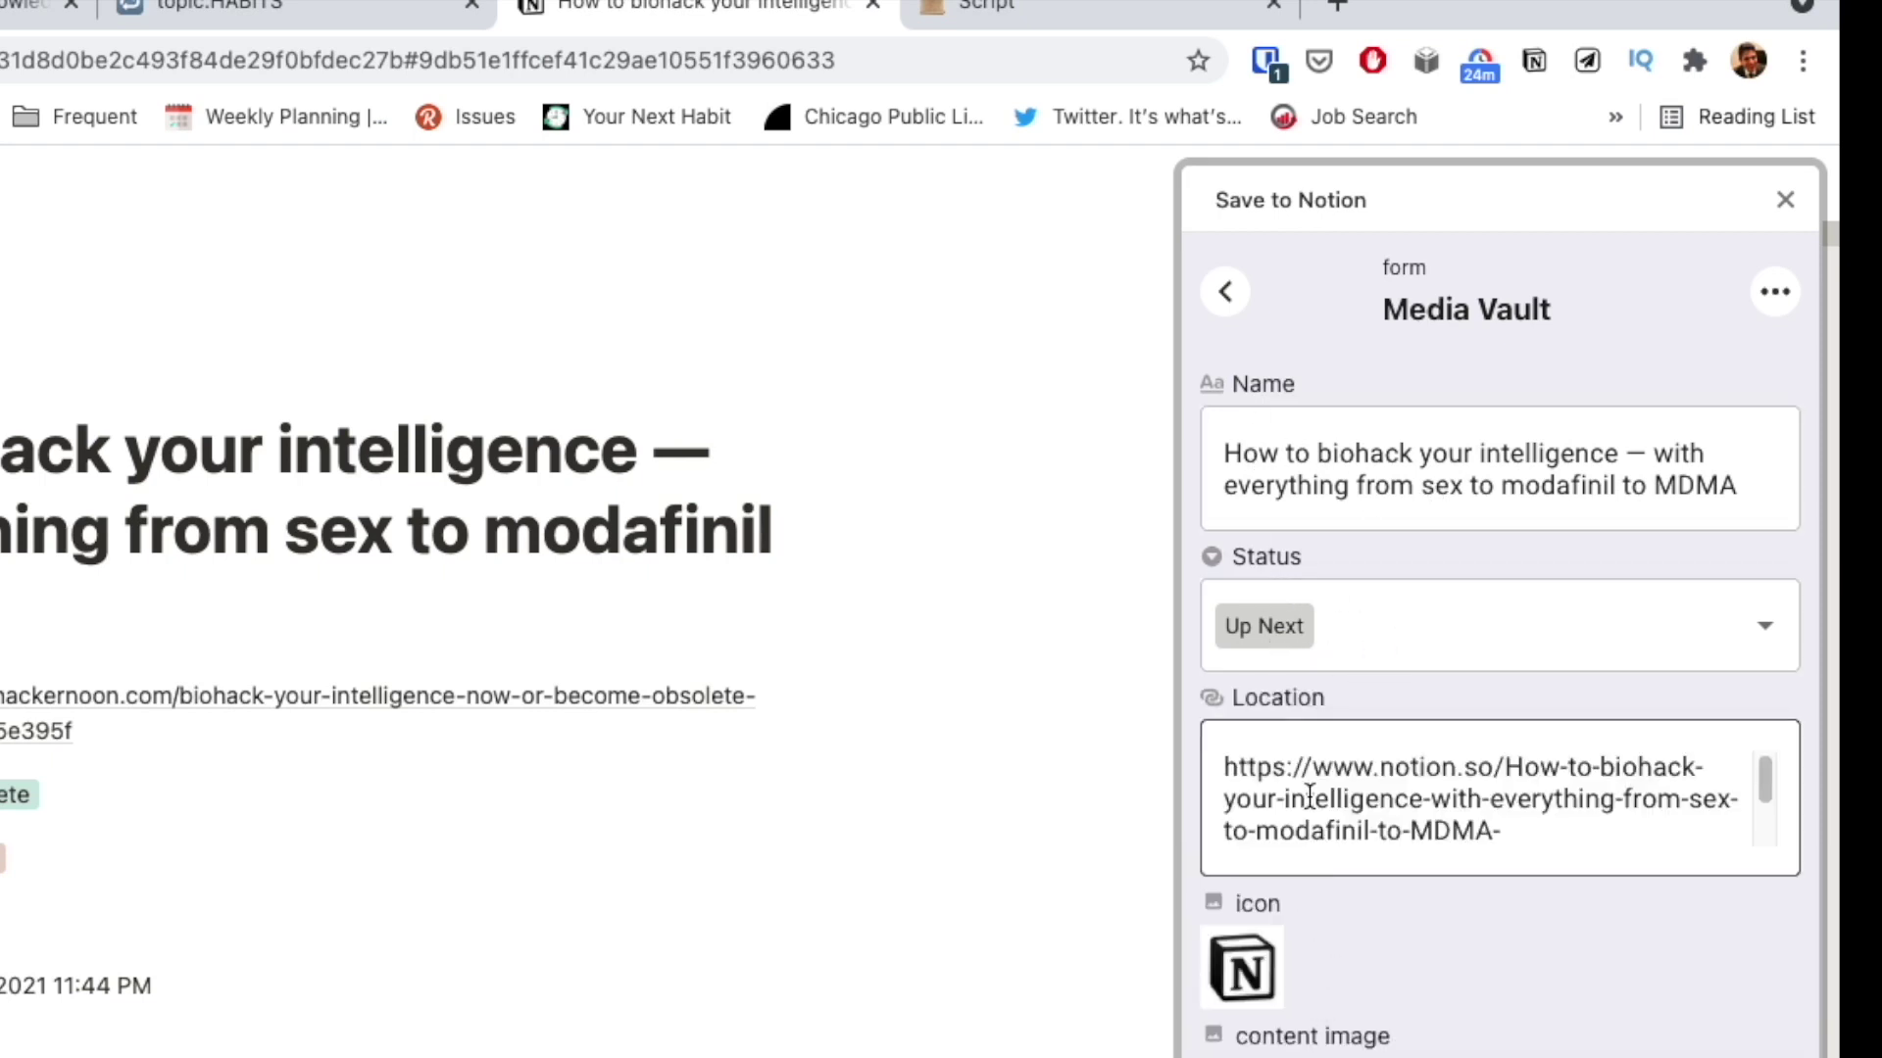
click(1485, 133)
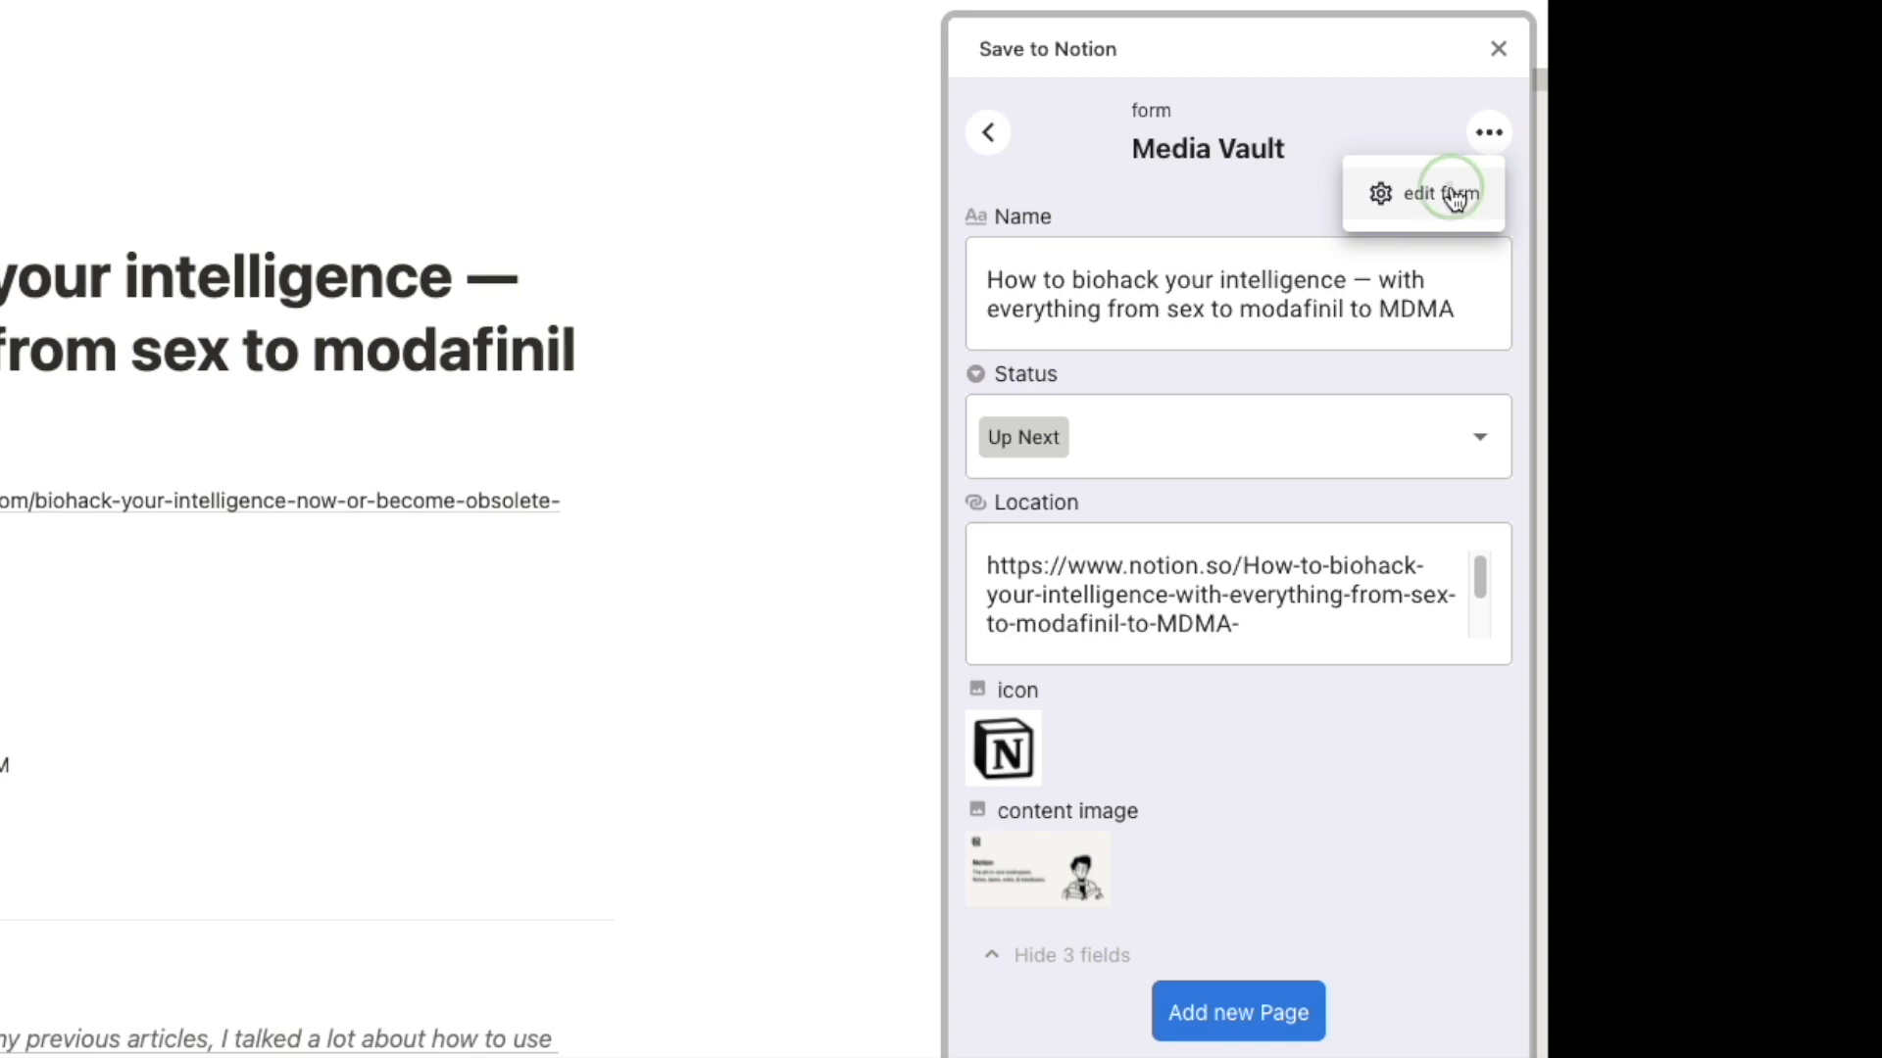
click(1434, 190)
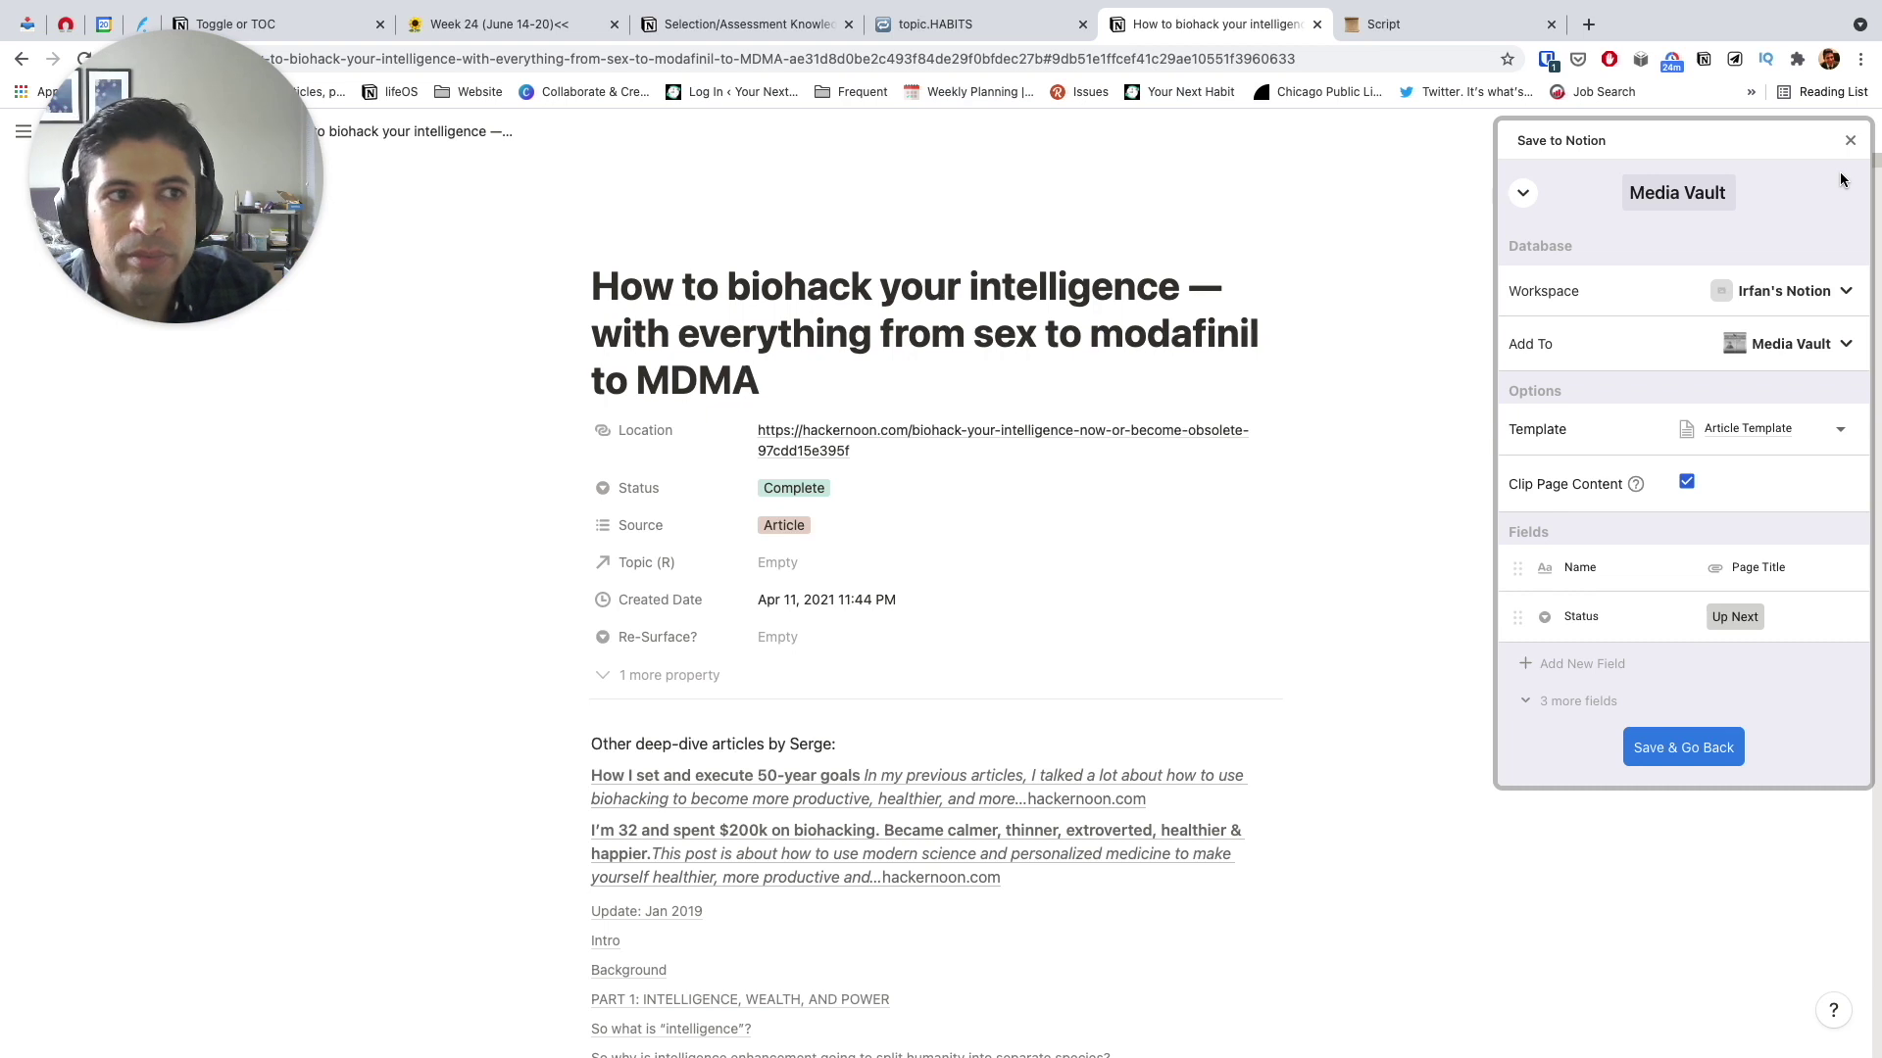
click(1849, 143)
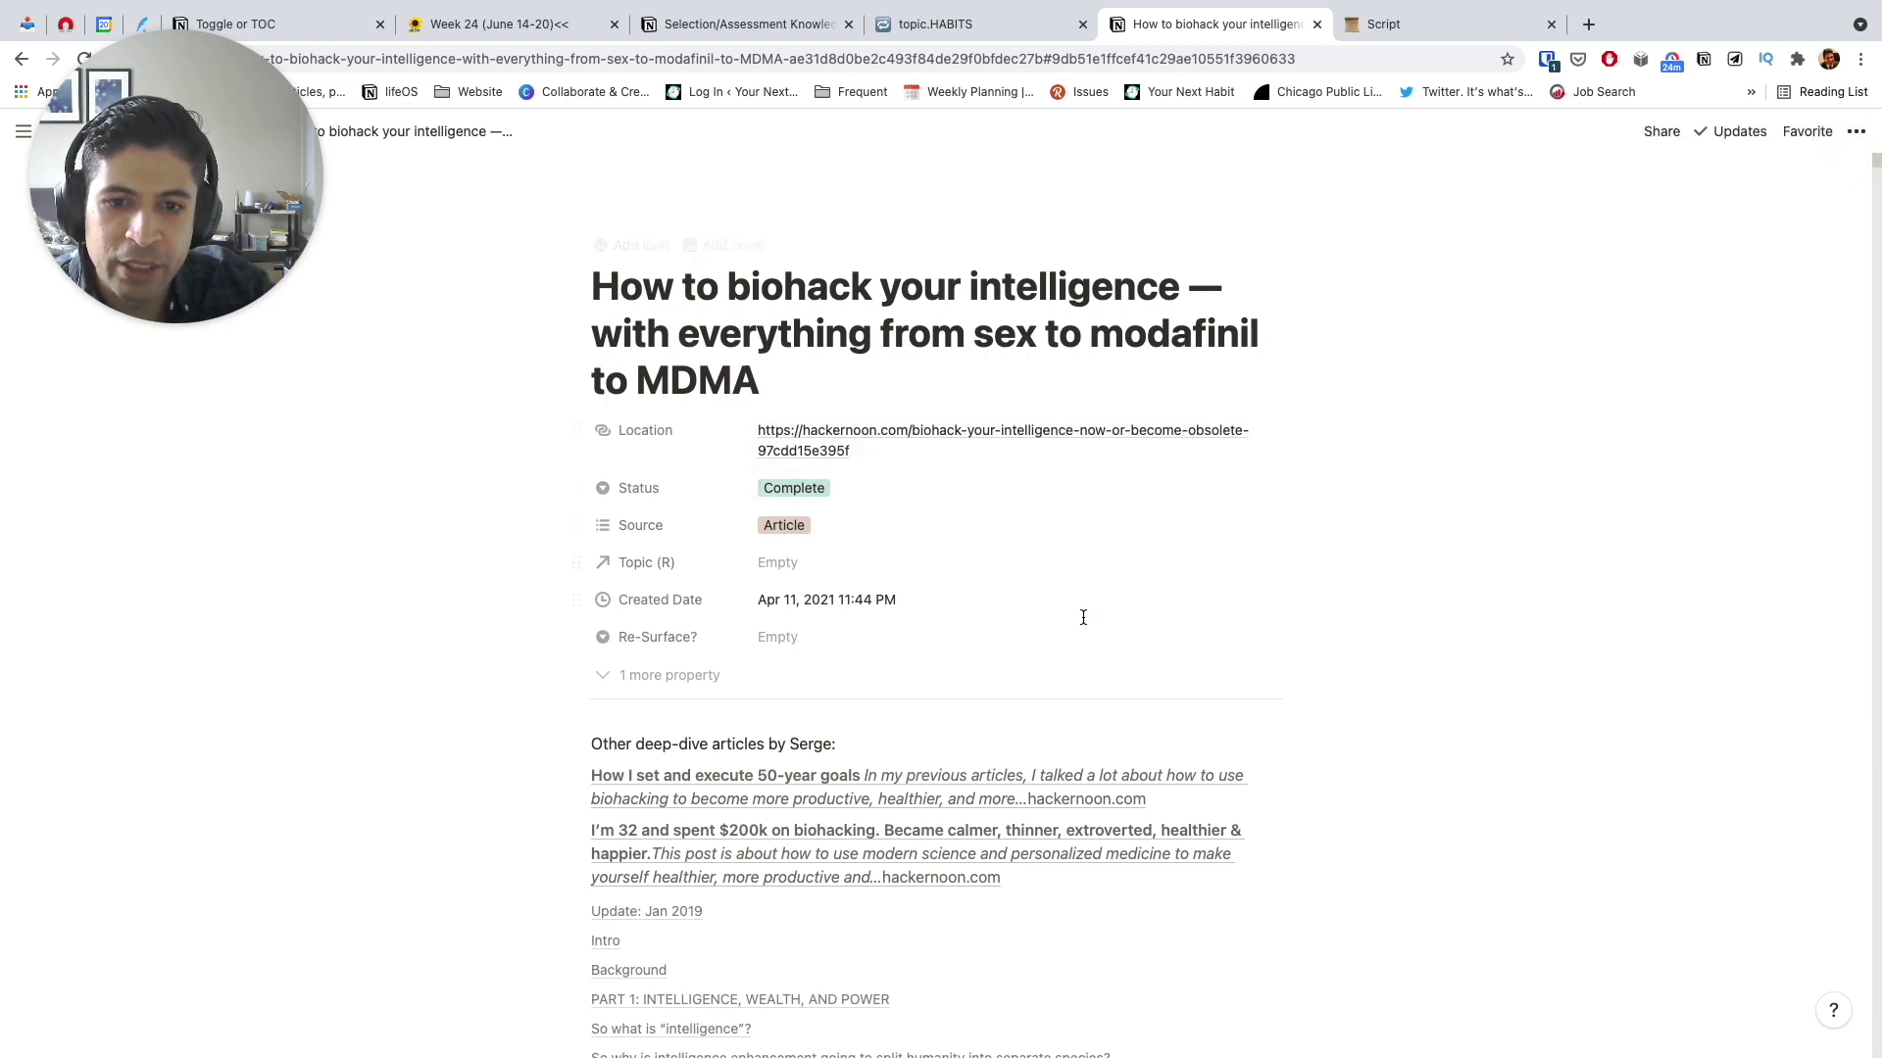
scroll(1083, 632, down, 2)
scroll(1084, 632, down, 4)
scroll(1082, 634, down, 1)
scroll(1082, 634, down, 1)
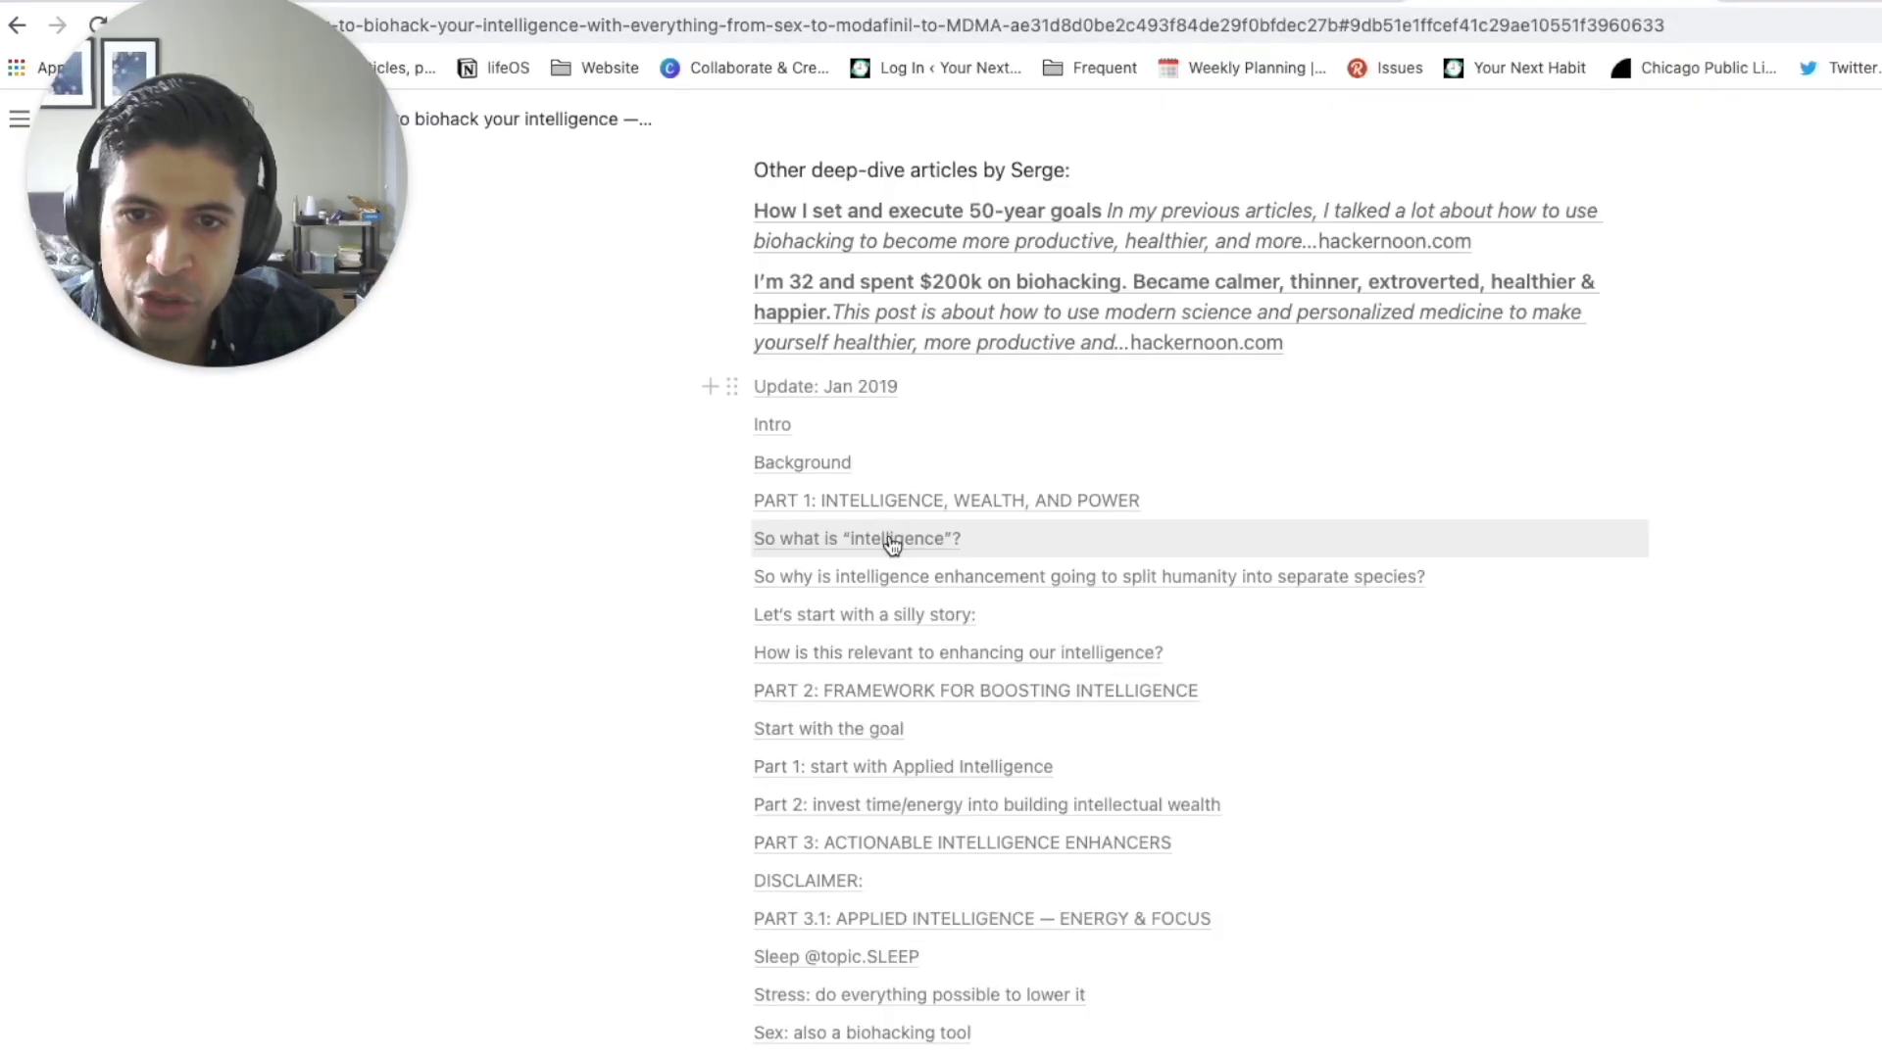
- Use the article's contents links to reach 'So what is intelligence?', then 'Intermittent Fasting:'
click(891, 544)
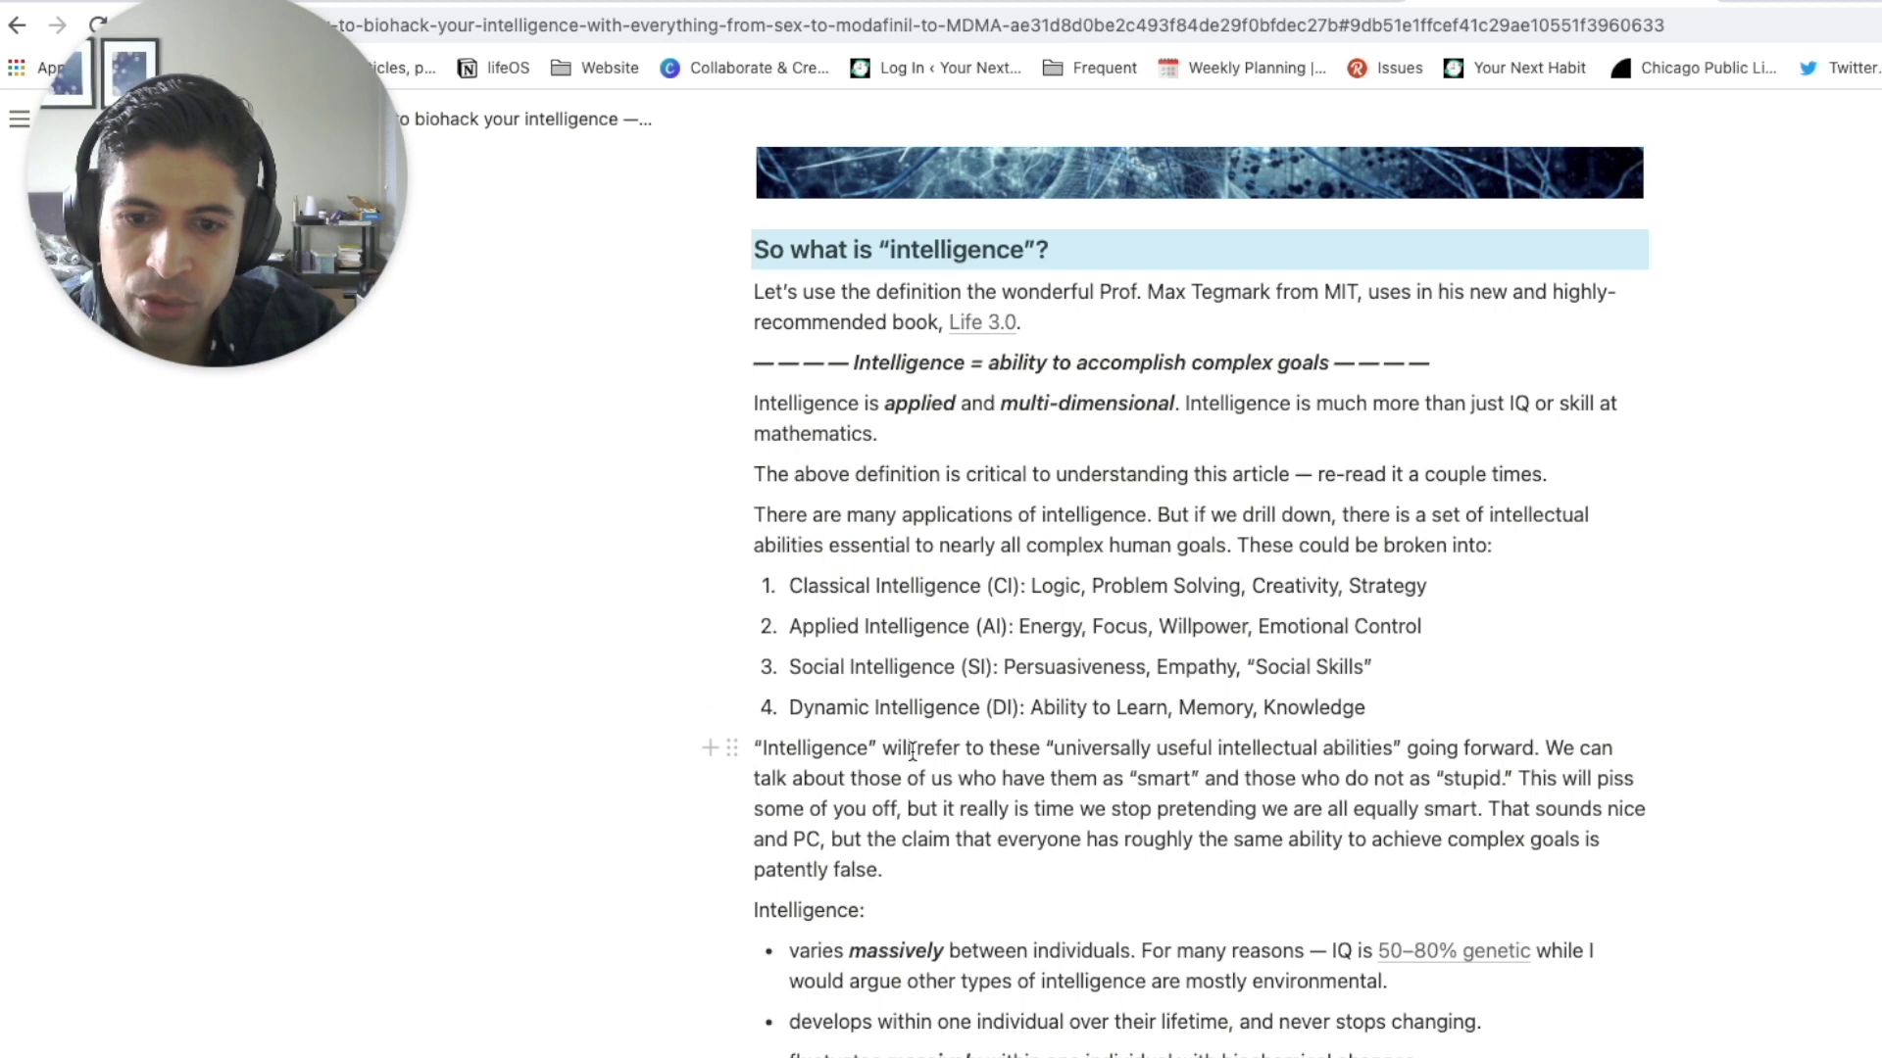
scroll(922, 750, up, 10)
scroll(919, 515, up, 10)
scroll(917, 327, up, 10)
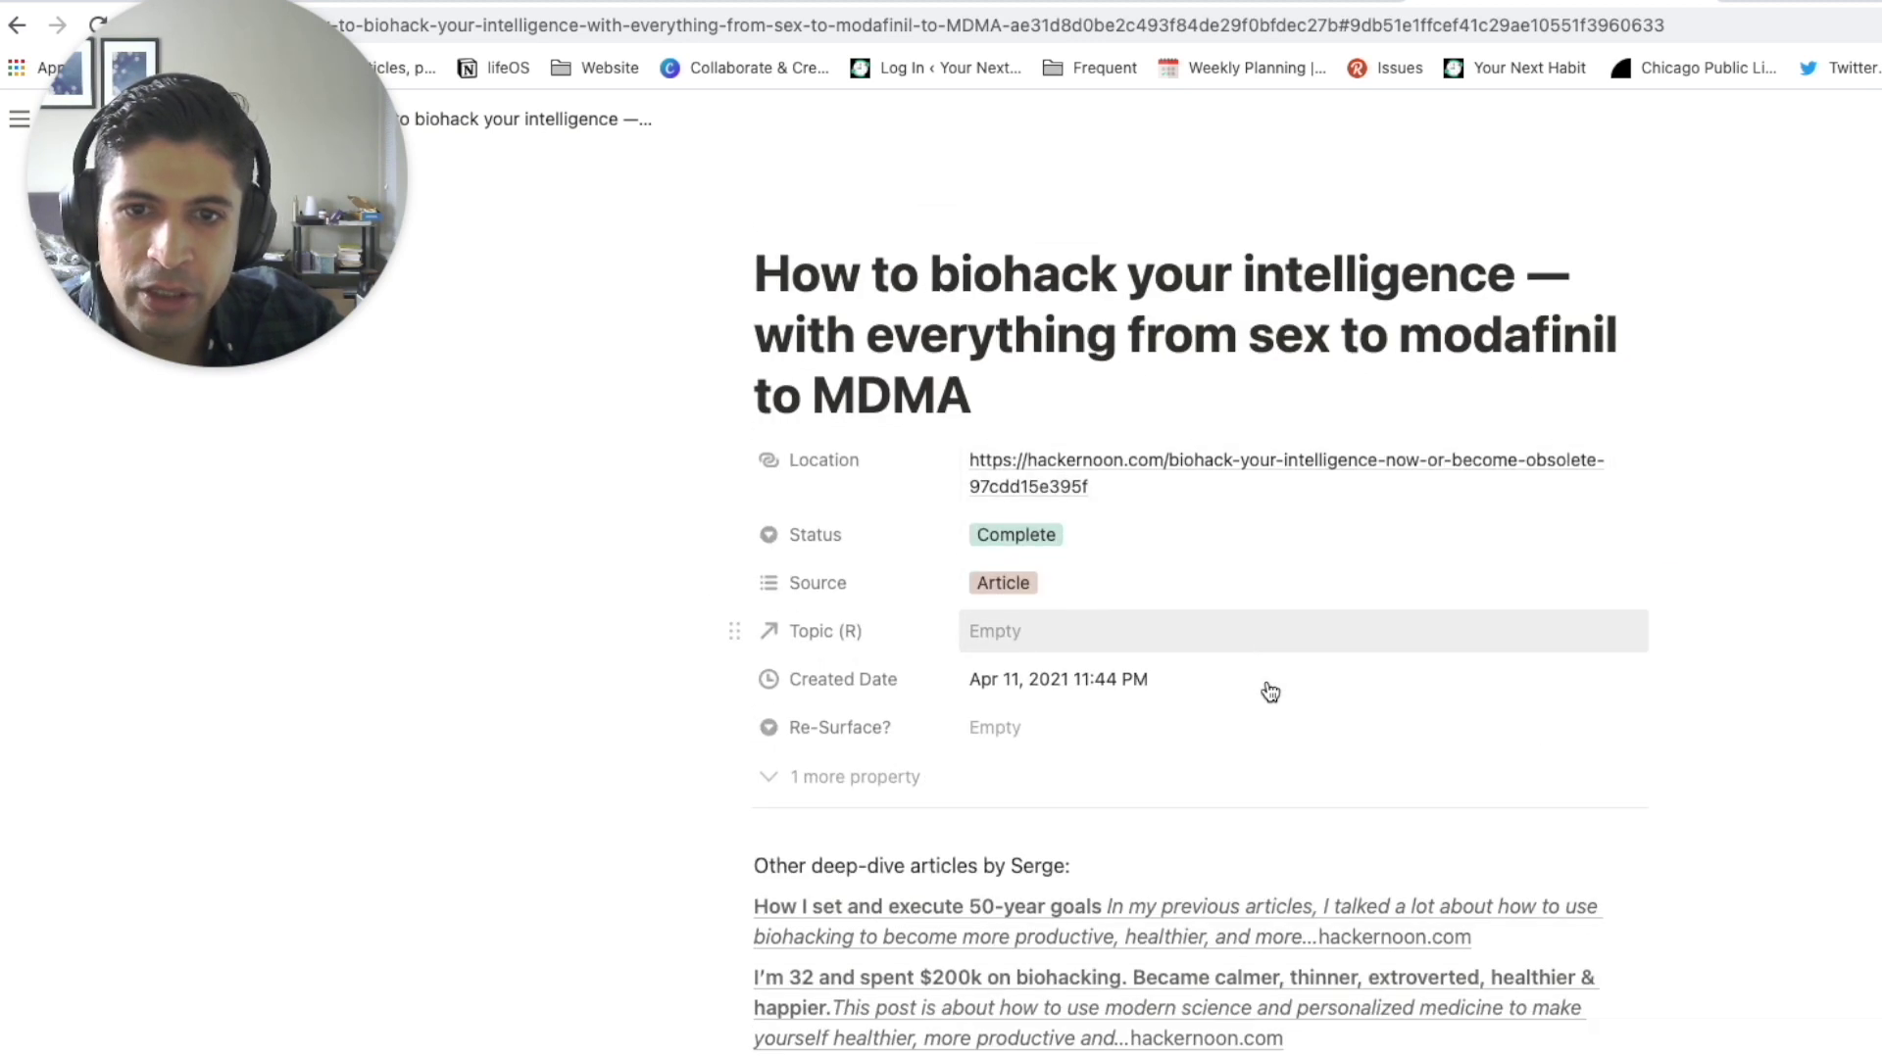
scroll(1058, 705, down, 5)
scroll(858, 790, down, 1)
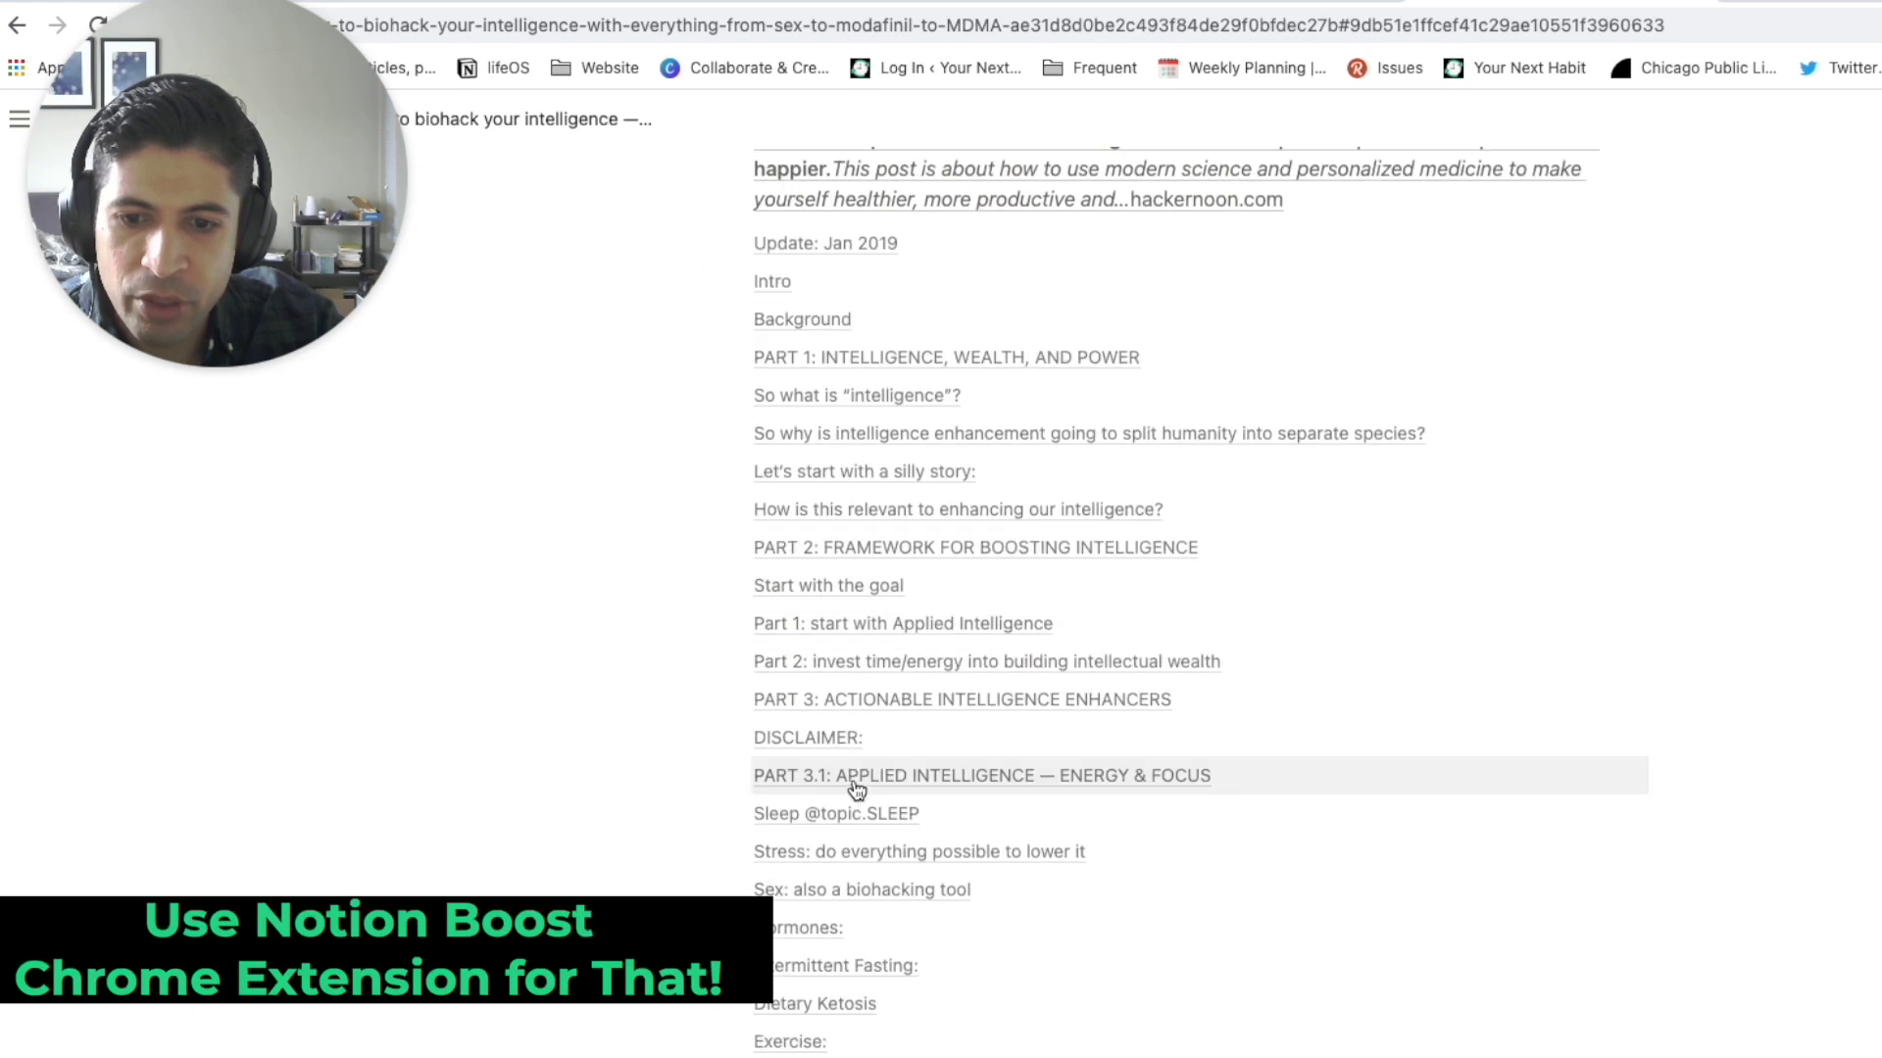
click(827, 974)
scroll(1111, 859, down, 3)
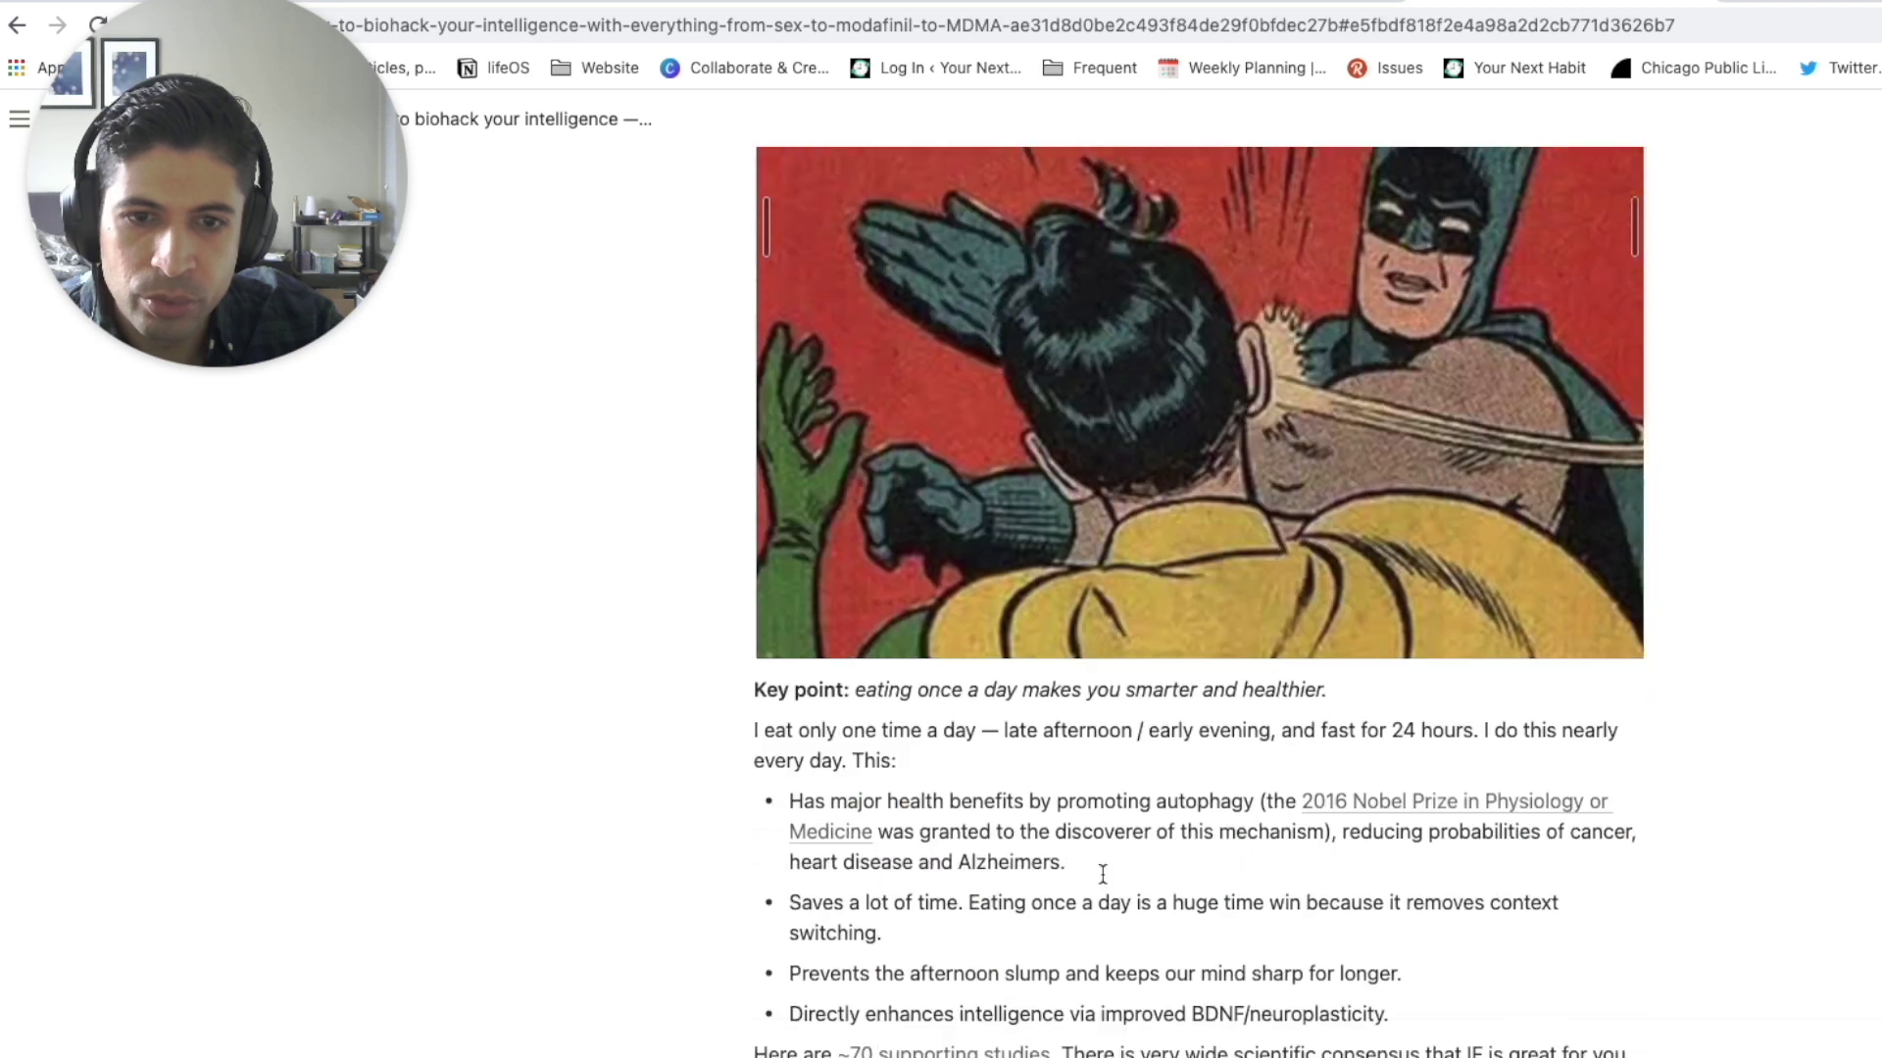
scroll(1101, 876, down, 3)
scroll(1831, 590, up, 10)
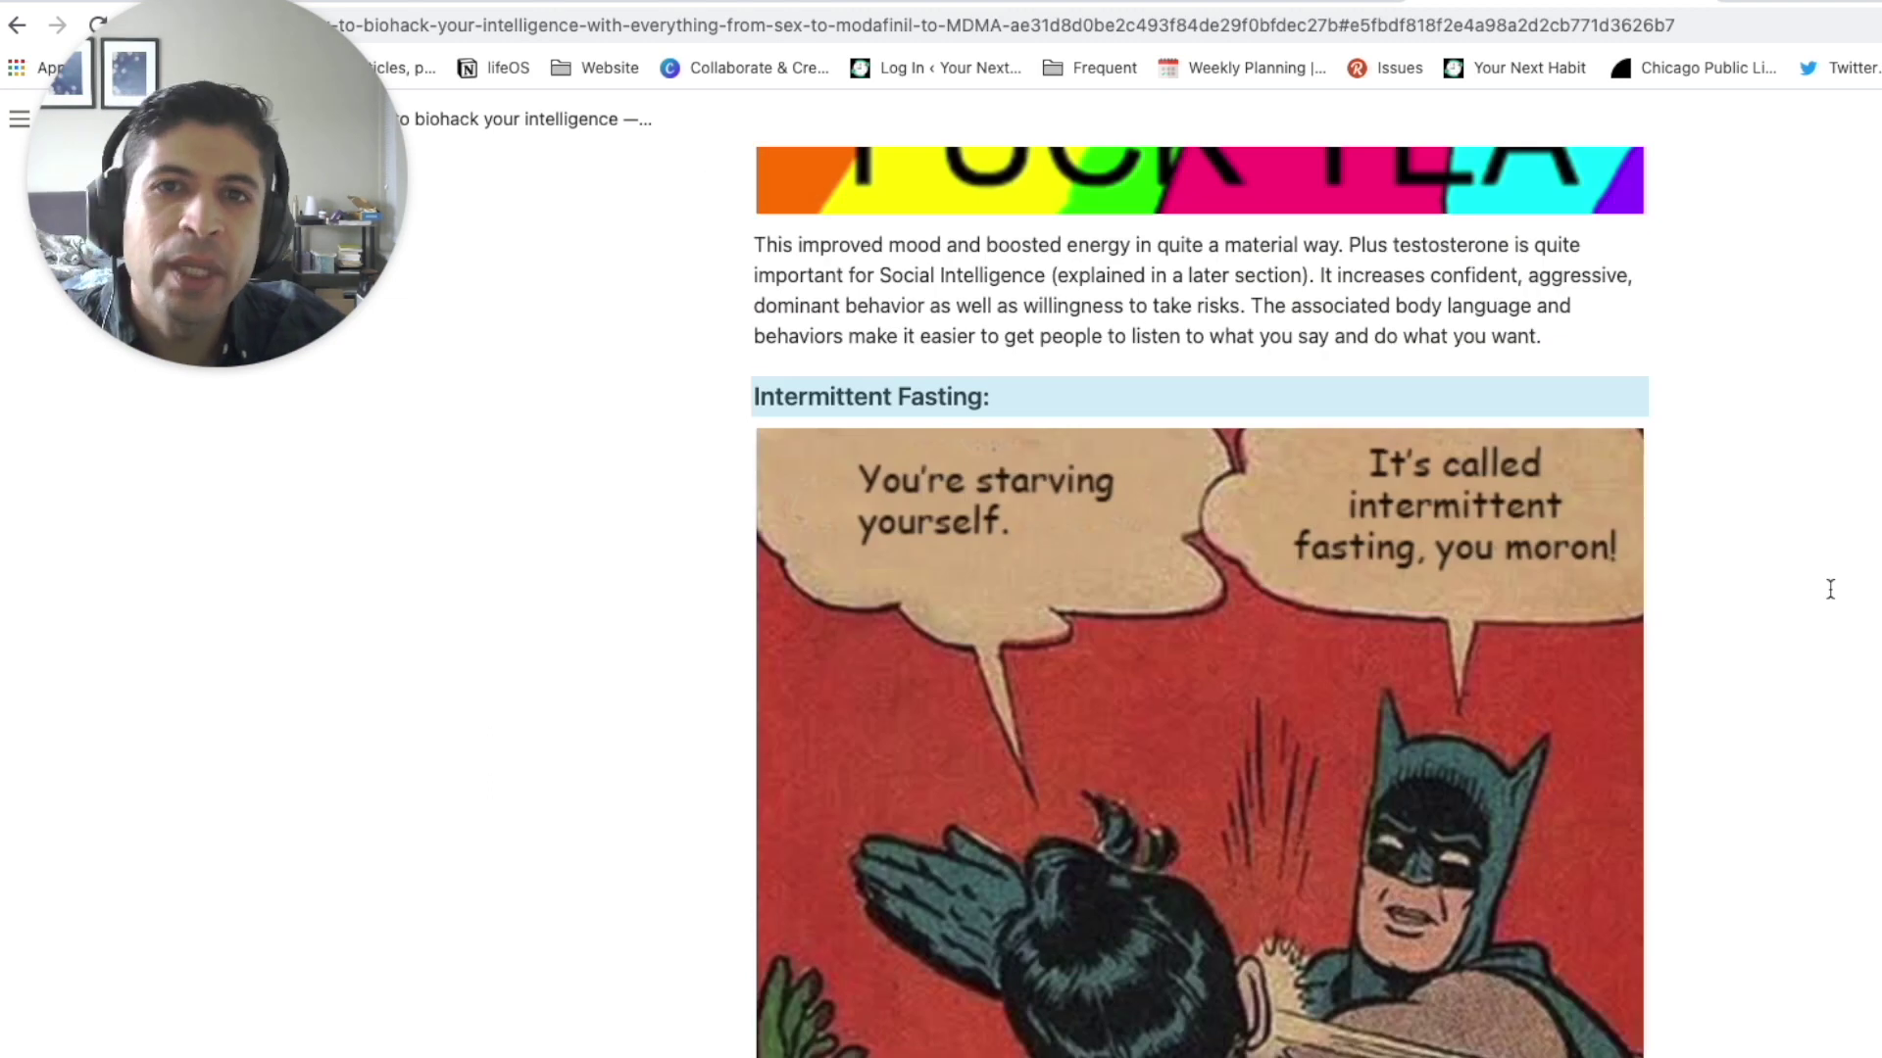